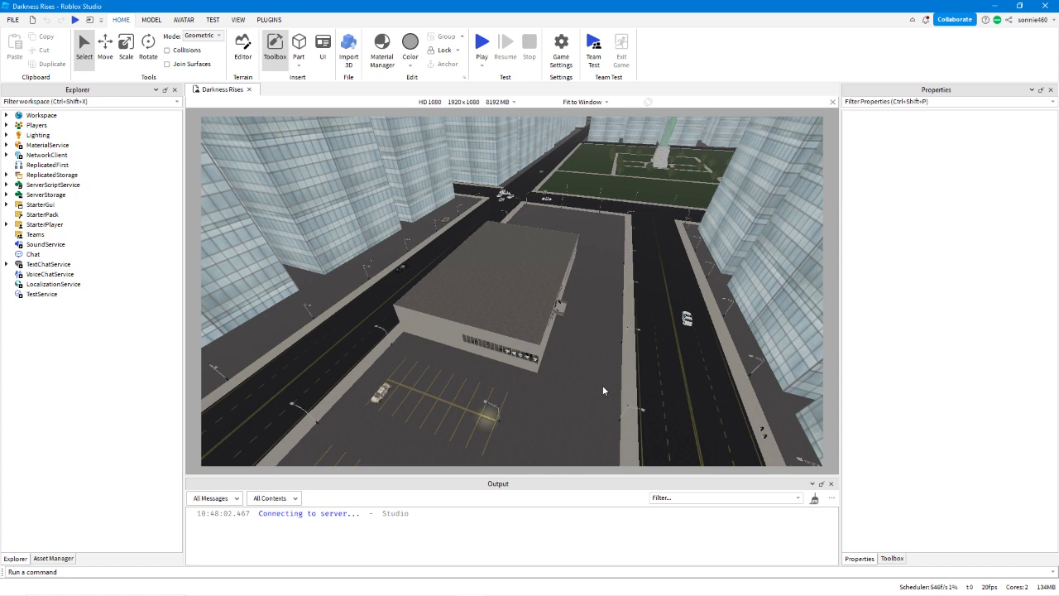
pyautogui.moveTo(545, 416); pyautogui.dragTo(545, 416, button='right')
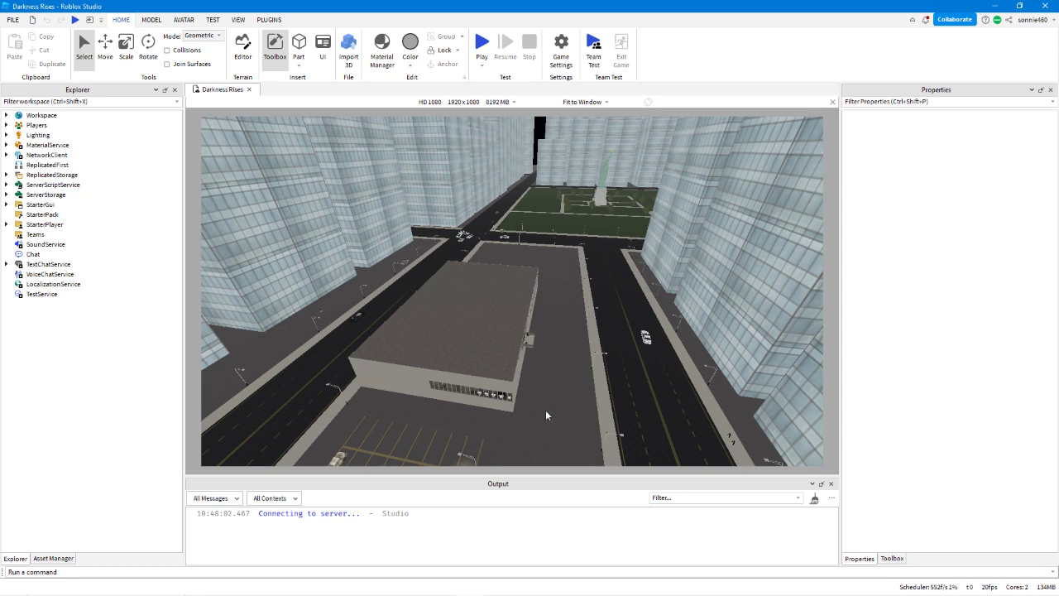
pyautogui.rightClick(545, 411)
pyautogui.click(548, 420)
pyautogui.moveTo(549, 419)
pyautogui.mouseDown(button='right')
pyautogui.moveTo(559, 403)
pyautogui.moveTo(536, 428)
pyautogui.mouseUp(button='right')
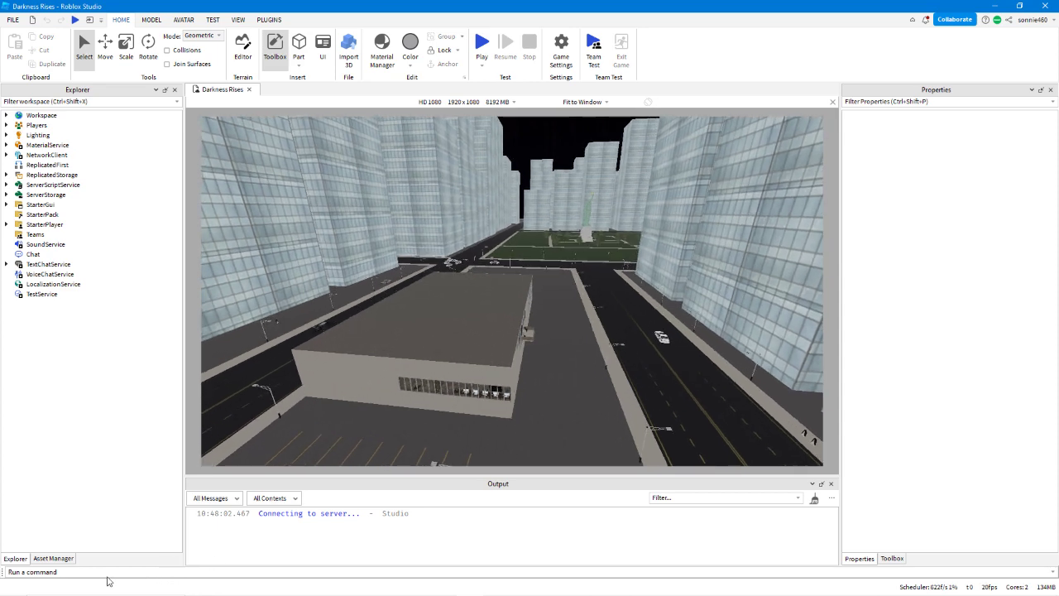
pyautogui.click(106, 573)
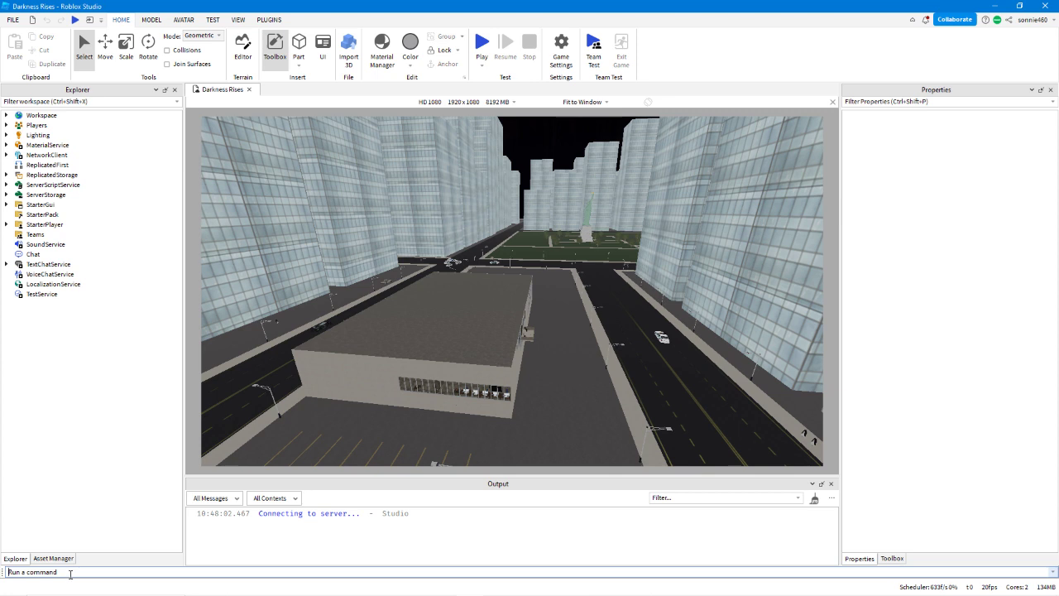
pyautogui.click(238, 19)
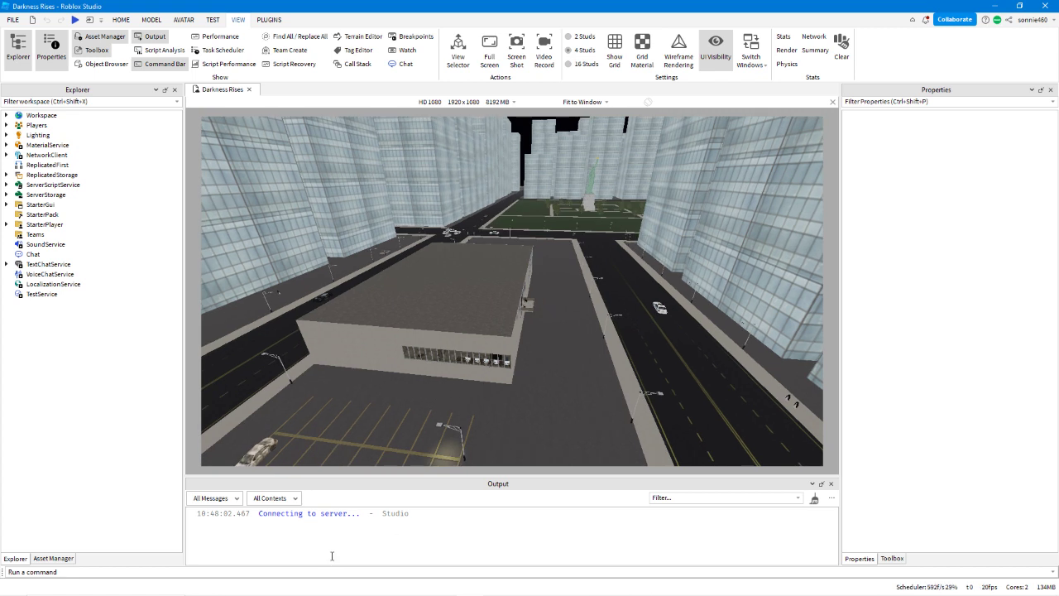
pyautogui.click(322, 571)
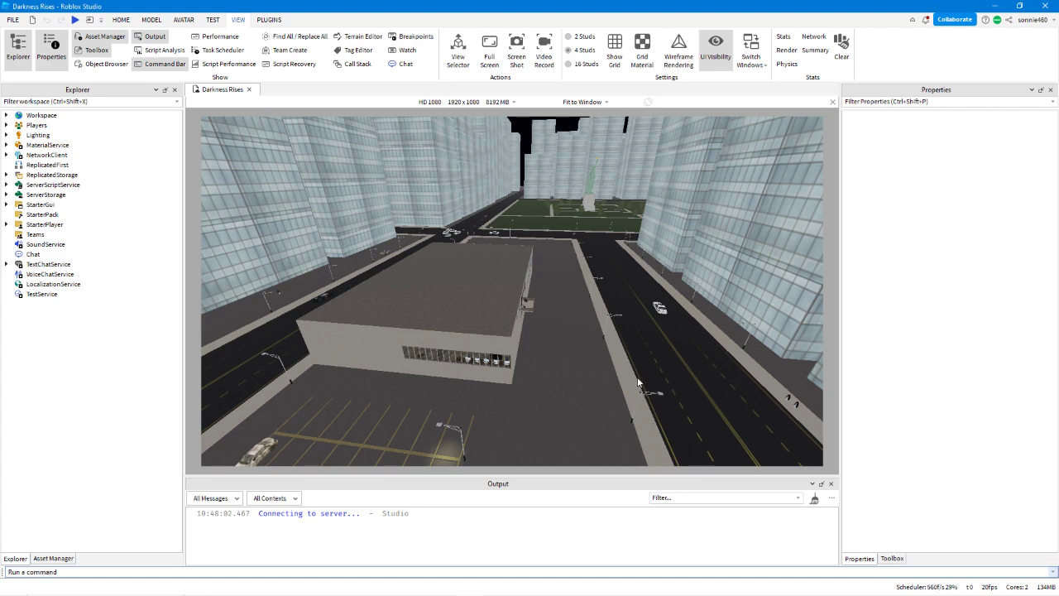
pyautogui.moveTo(637, 375); pyautogui.dragTo(635, 372, button='right')
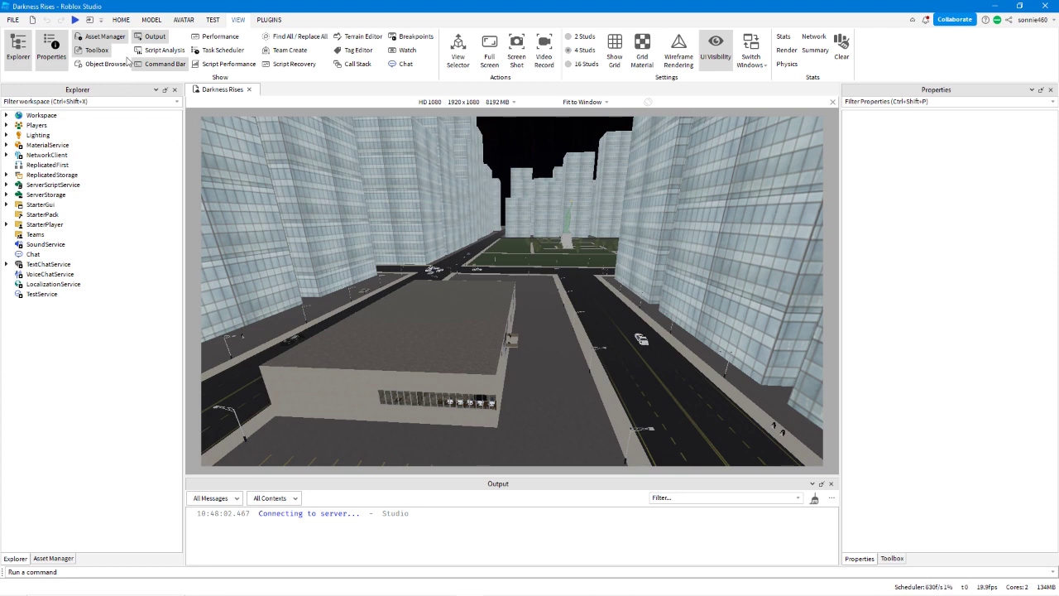
pyautogui.click(120, 20)
pyautogui.press('a')
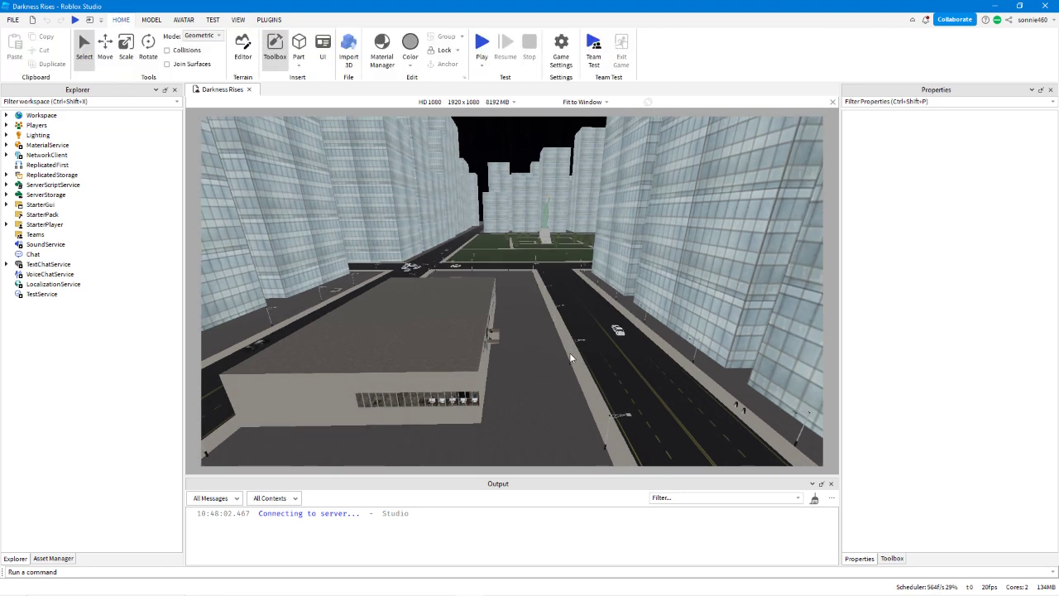
pyautogui.press('d')
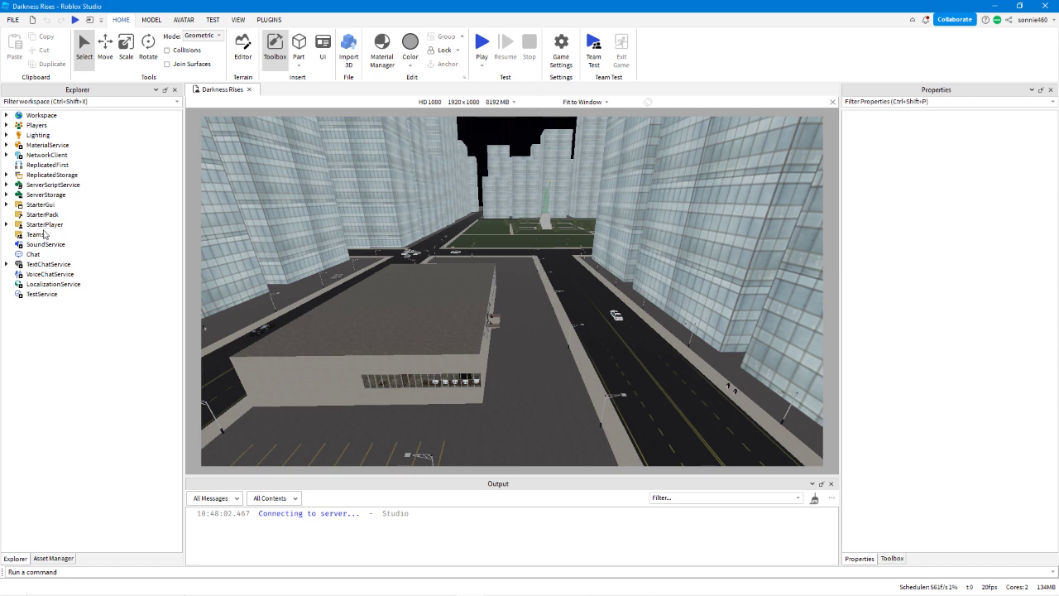
# Insert a new Script into Workspace and close its editor.
pyautogui.click(18, 118)
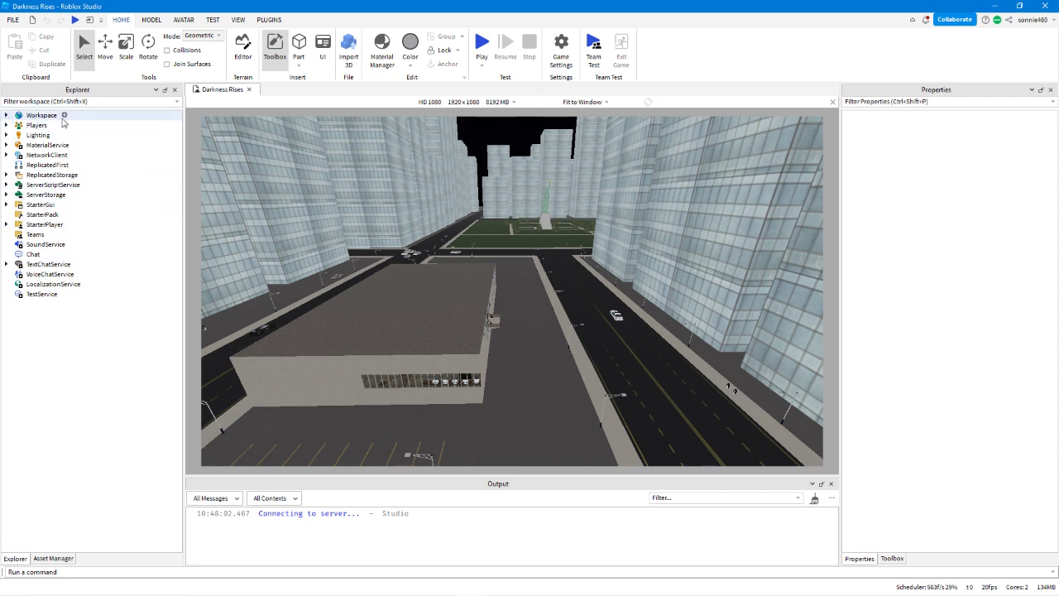
pyautogui.click(64, 115)
pyautogui.click(25, 170)
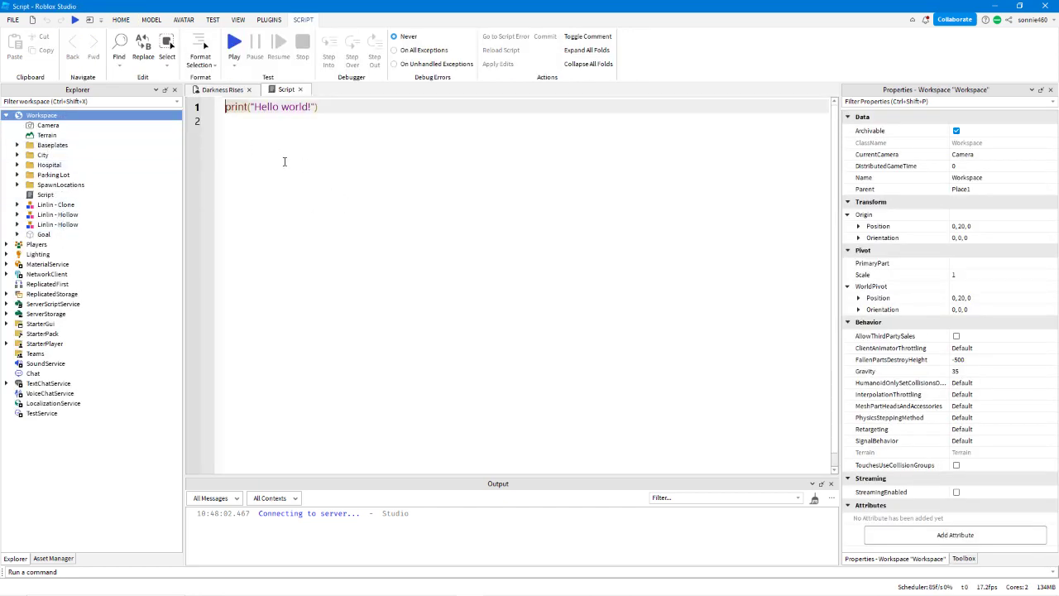
pyautogui.click(301, 90)
pyautogui.rightClick(526, 330)
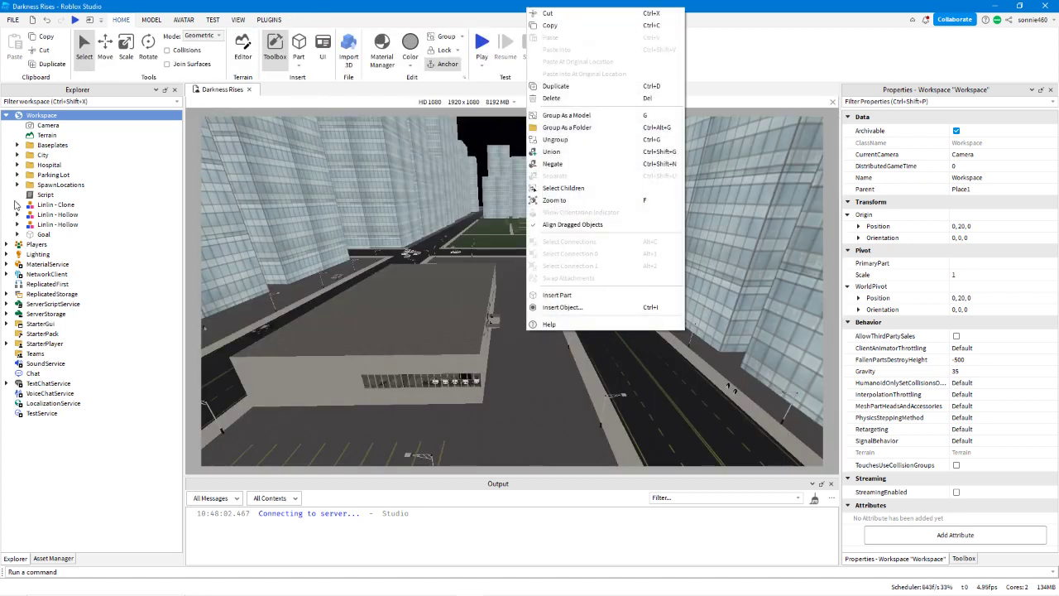
# Delete the new Script from Workspace.
pyautogui.click(38, 194)
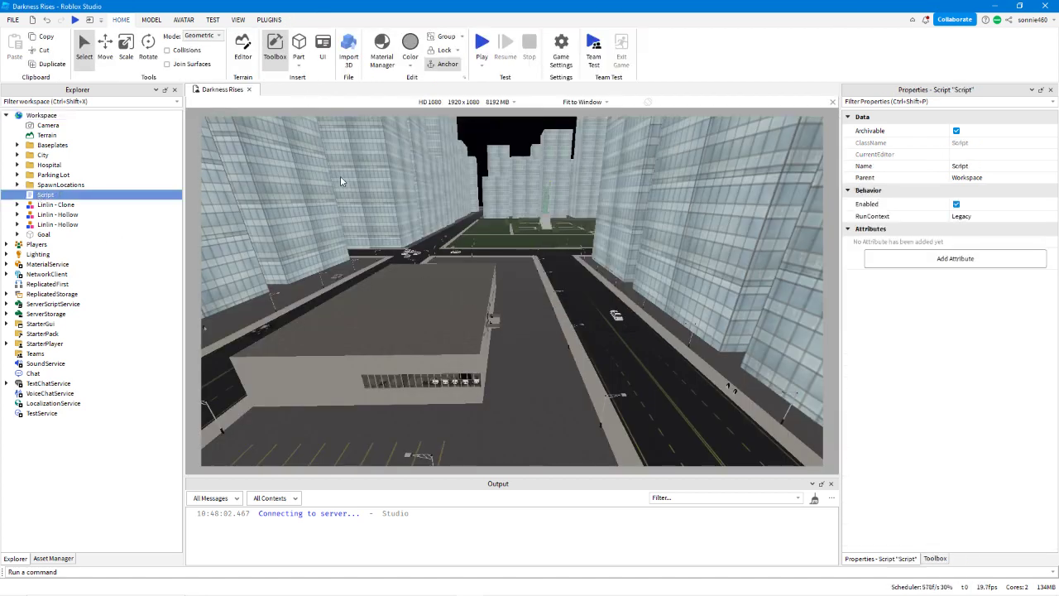
pyautogui.press('Delete')
pyautogui.click(312, 572)
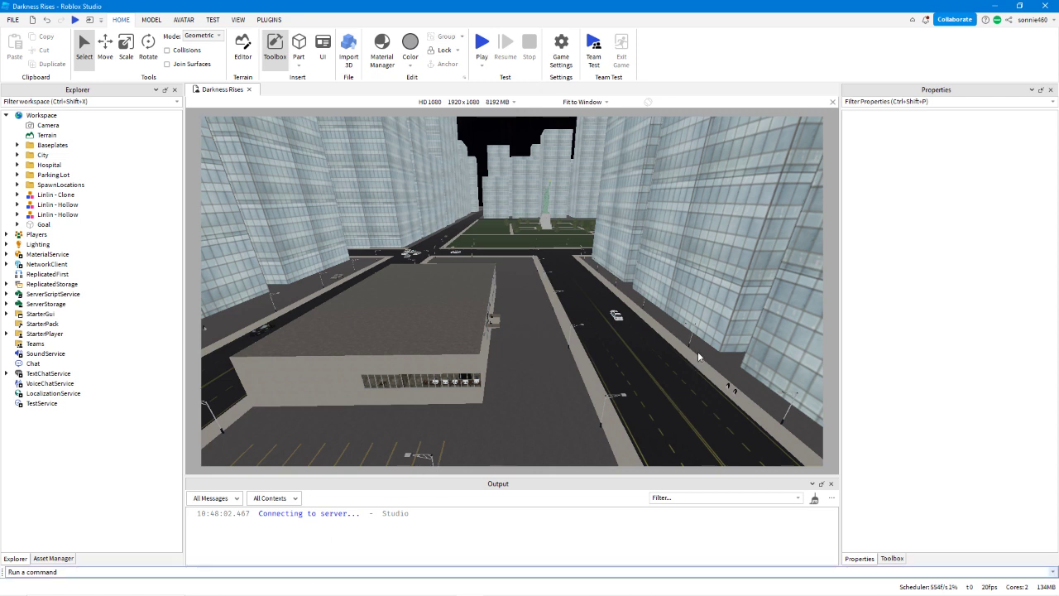
pyautogui.press('a')
pyautogui.moveTo(680, 340); pyautogui.dragTo(679, 343, button='right')
pyautogui.press('w')
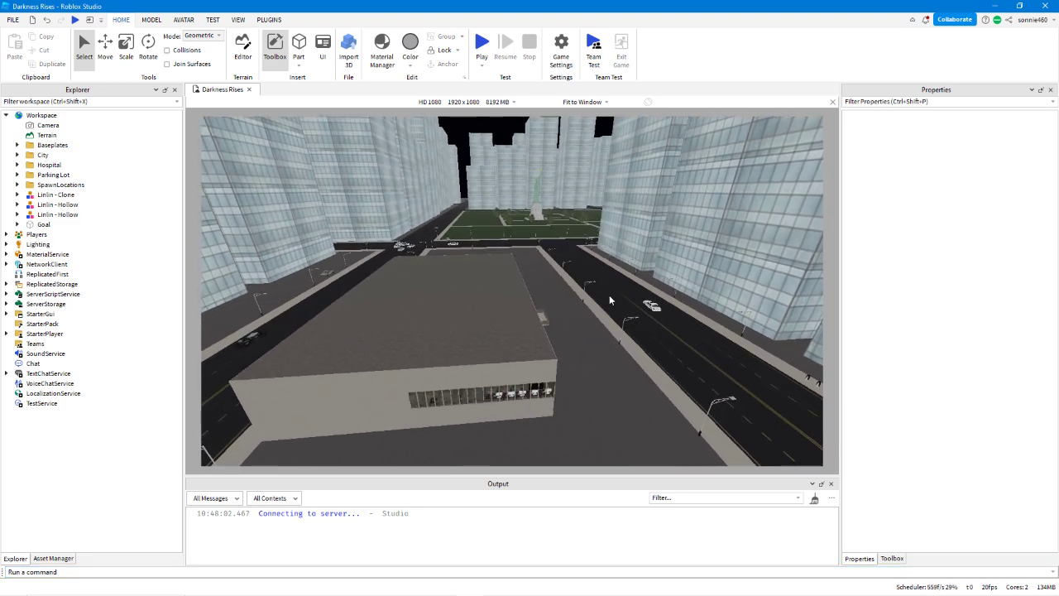
pyautogui.press('a')
pyautogui.press('w')
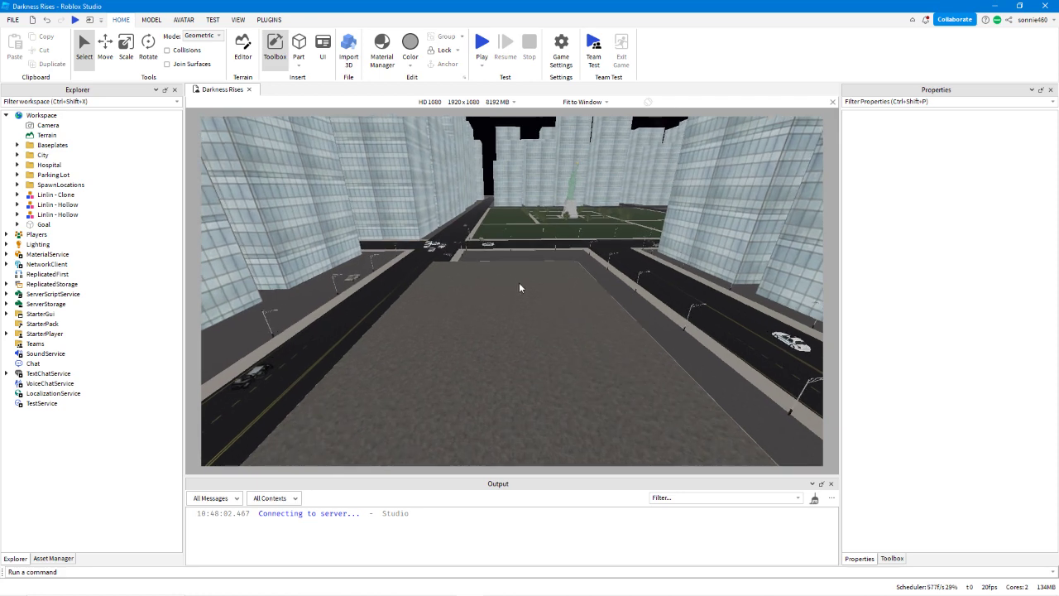
pyautogui.moveTo(520, 288); pyautogui.dragTo(520, 288, button='right')
pyautogui.press('s')
# Write the command local f = Instance.new("Part") in the command bar.
pyautogui.click(271, 571)
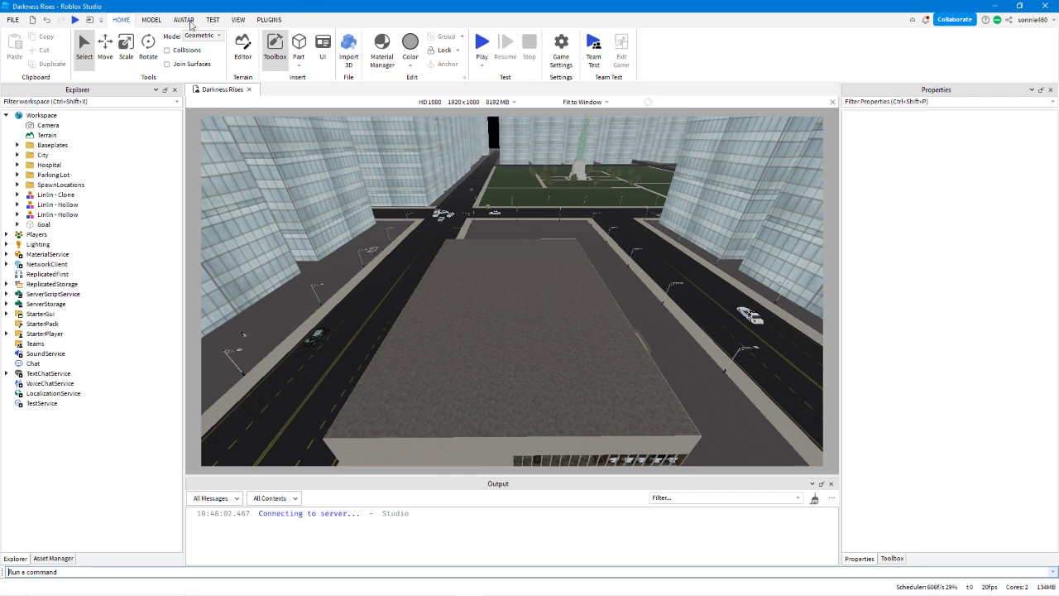
pyautogui.click(150, 19)
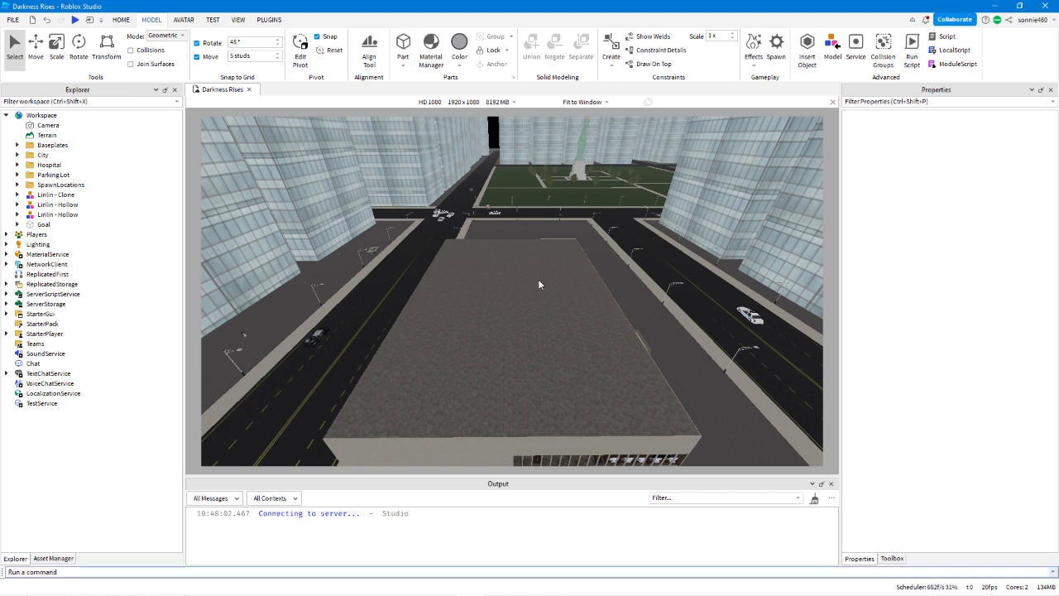
pyautogui.write('local f = Instance.new("pa')
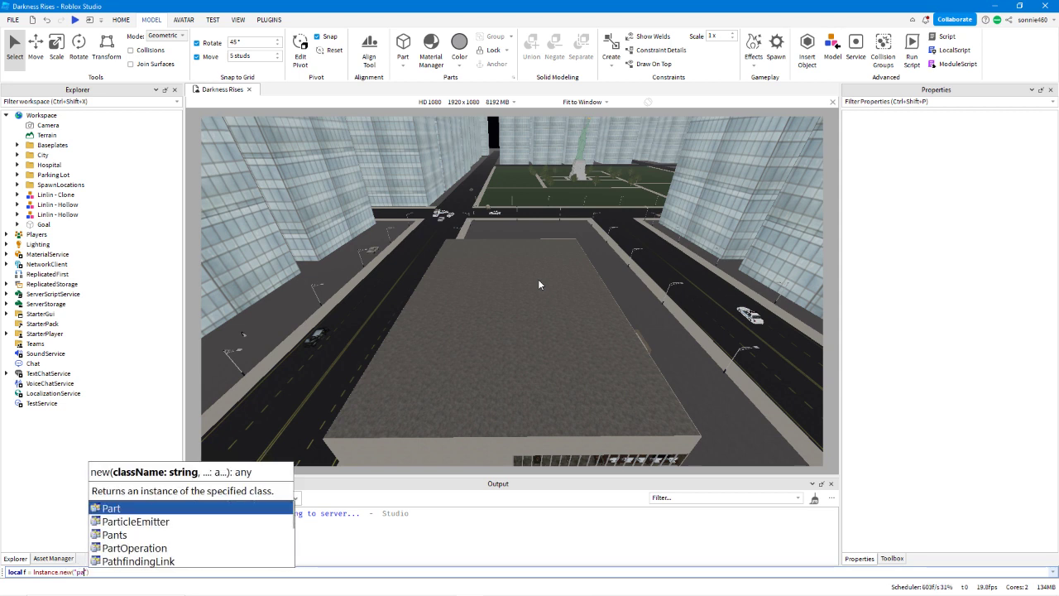
pyautogui.write('rt')
pyautogui.press('Tab')
pyautogui.write('")')
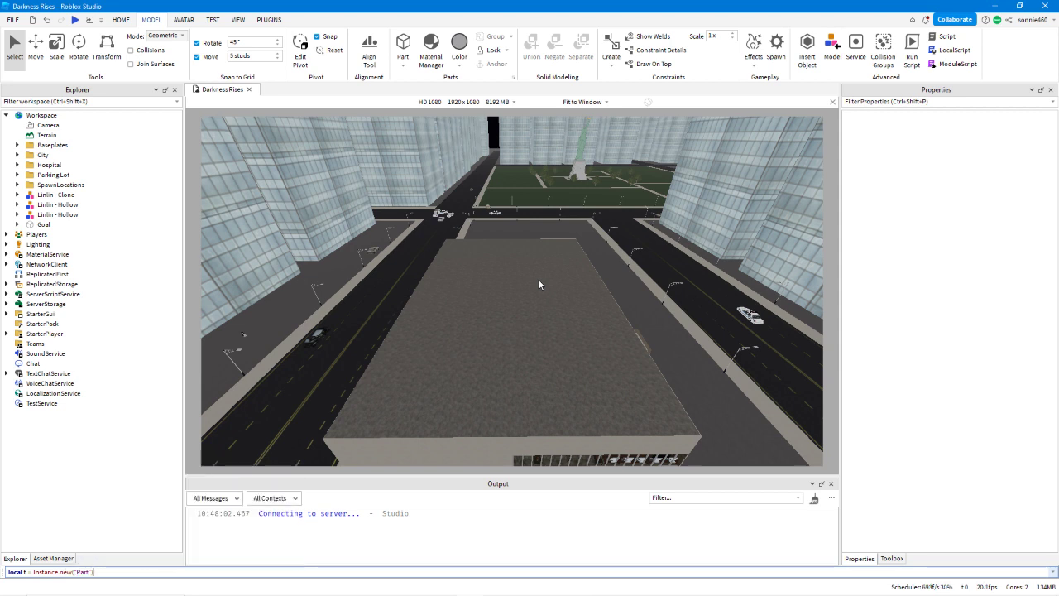
# Add workspace as the parent argument of Instance.new and run the command.
pyautogui.press('Left')
pyautogui.write(',wor')
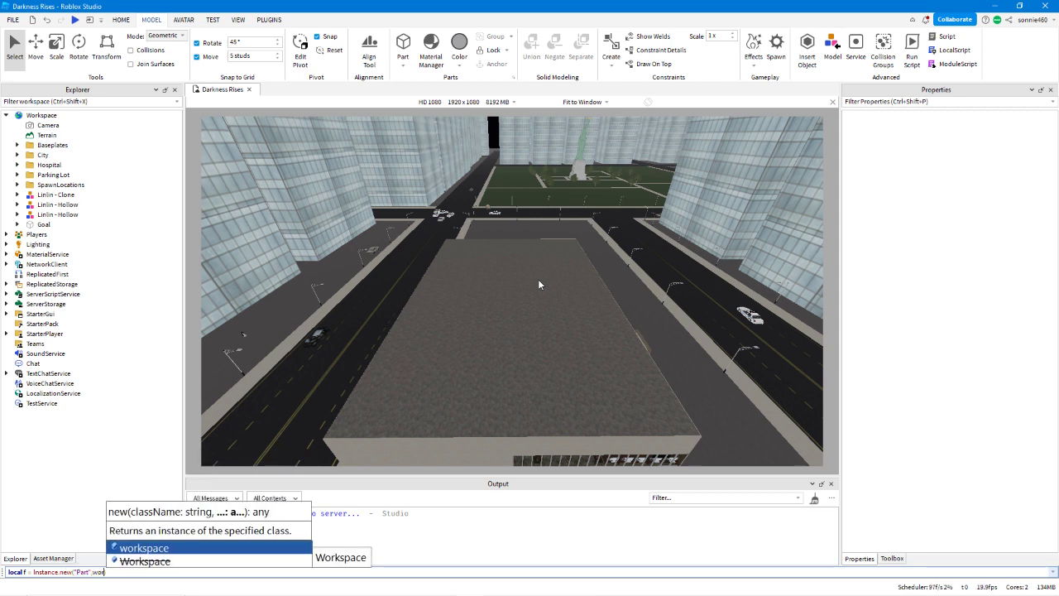
pyautogui.press('Tab')
pyautogui.press('Right')
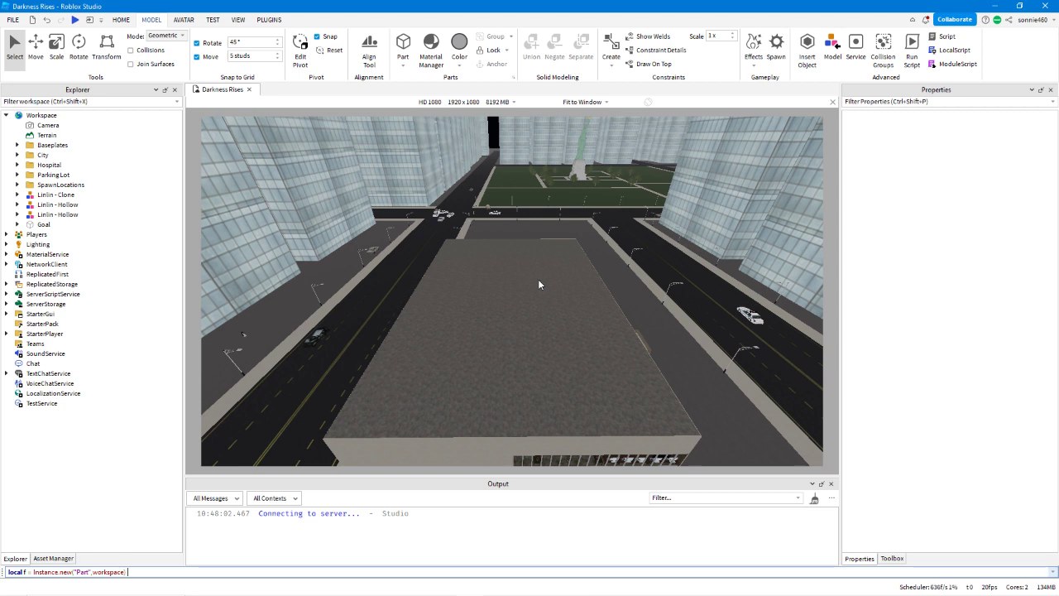
pyautogui.press('Return')
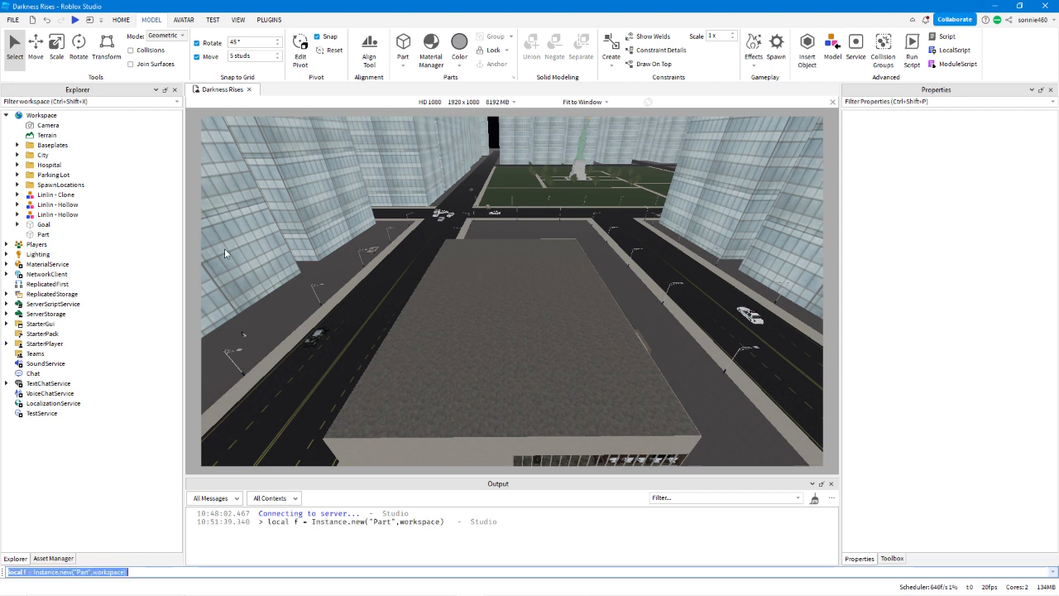
# Select the newly created Part in Workspace and frame it in the viewport for inspection.
pyautogui.click(50, 234)
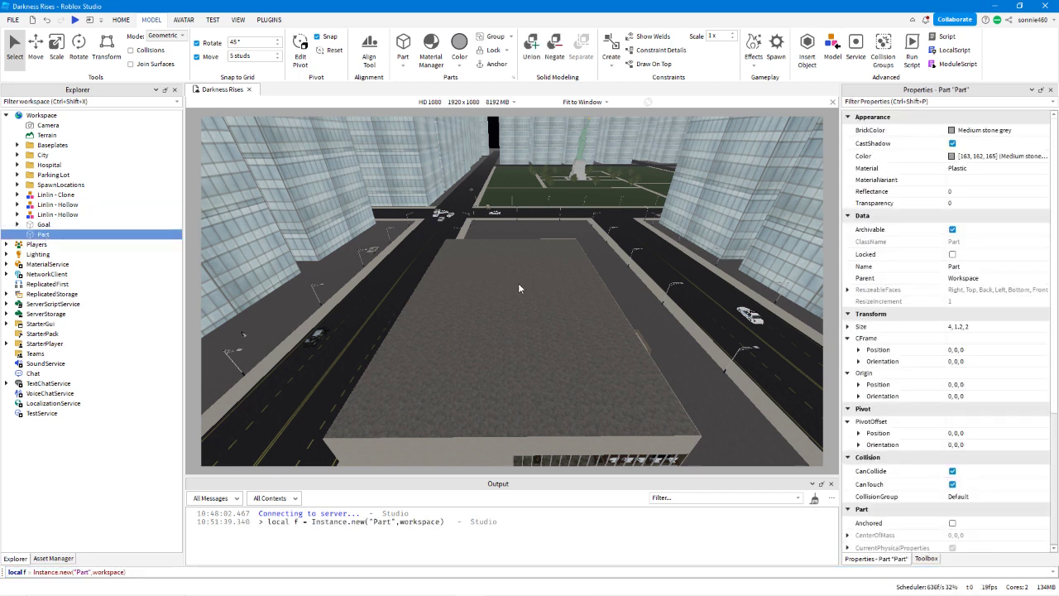
pyautogui.press('f')
pyautogui.scroll(-5, 588, 287)
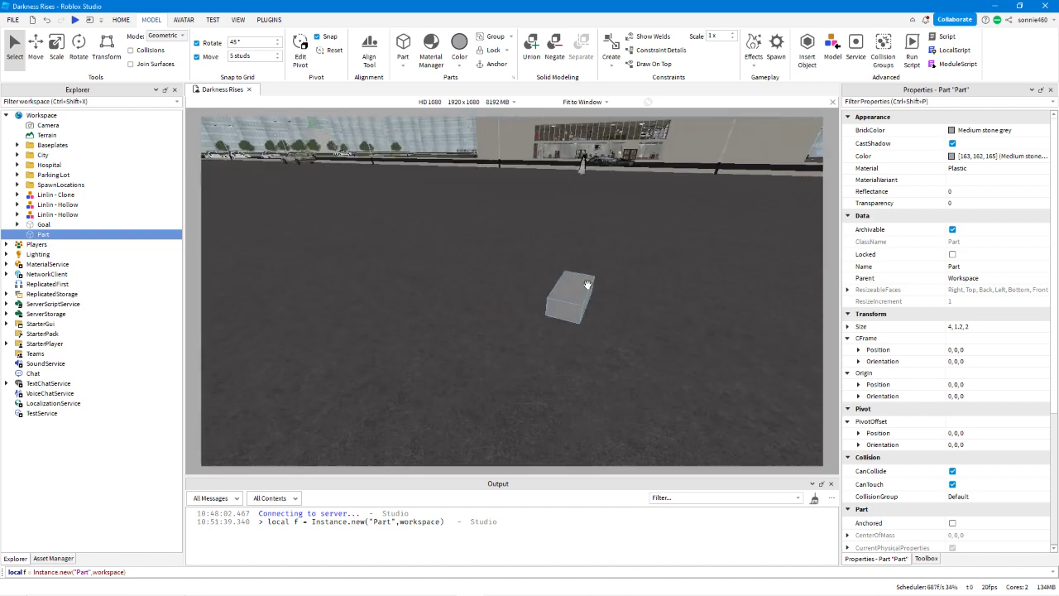
pyautogui.moveTo(587, 285); pyautogui.dragTo(589, 285, button='right')
pyautogui.scroll(-2, 588, 285)
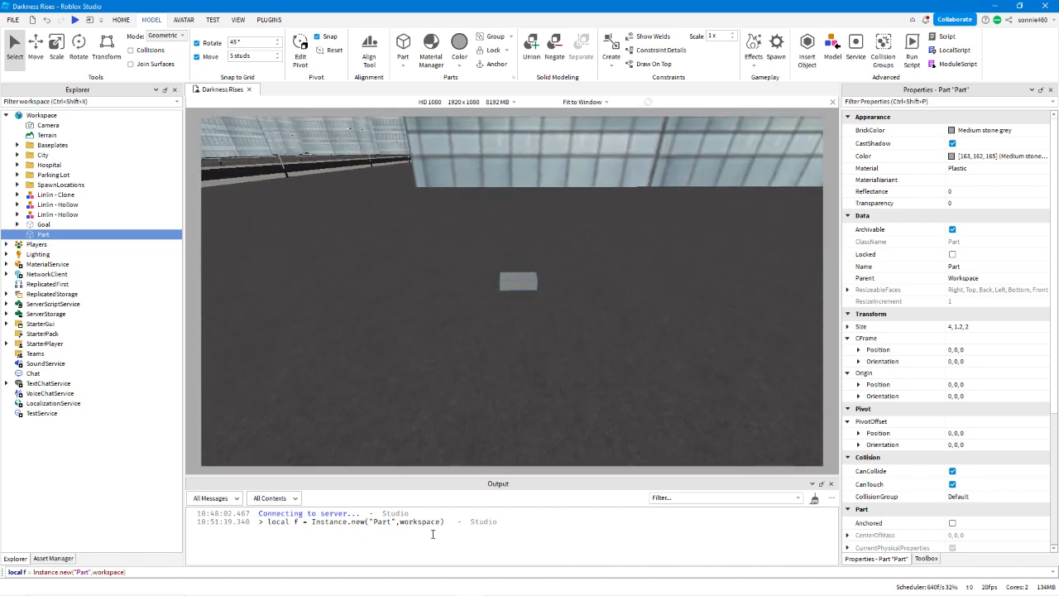
# Clear the previous command from the command bar.
pyautogui.click(427, 573)
pyautogui.hotkey('ctrl', 'a')
pyautogui.press('BackSpace')
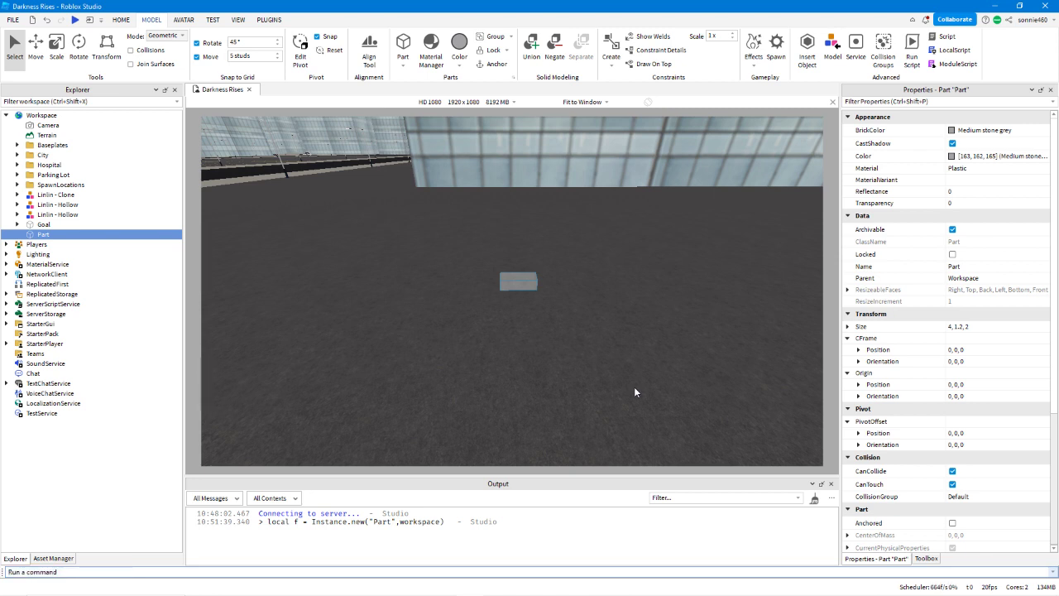
# Examine the Part's BrickColor and its other editable properties.
pyautogui.click(997, 131)
pyautogui.click(738, 11)
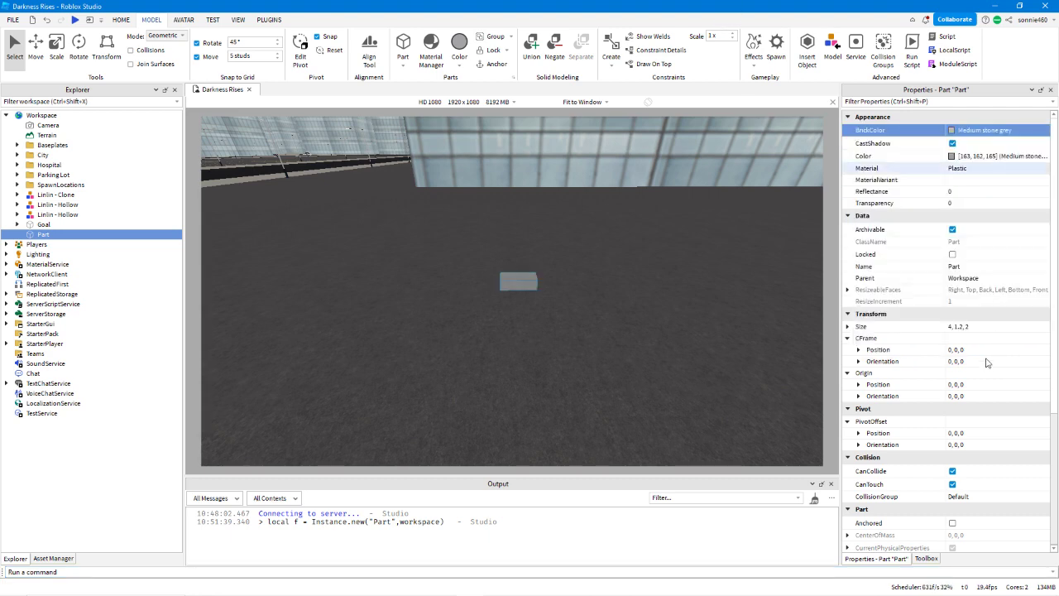
pyautogui.scroll(-4, 984, 358)
pyautogui.scroll(-1, 982, 354)
pyautogui.scroll(5, 983, 353)
pyautogui.moveTo(769, 356); pyautogui.dragTo(765, 354, button='right')
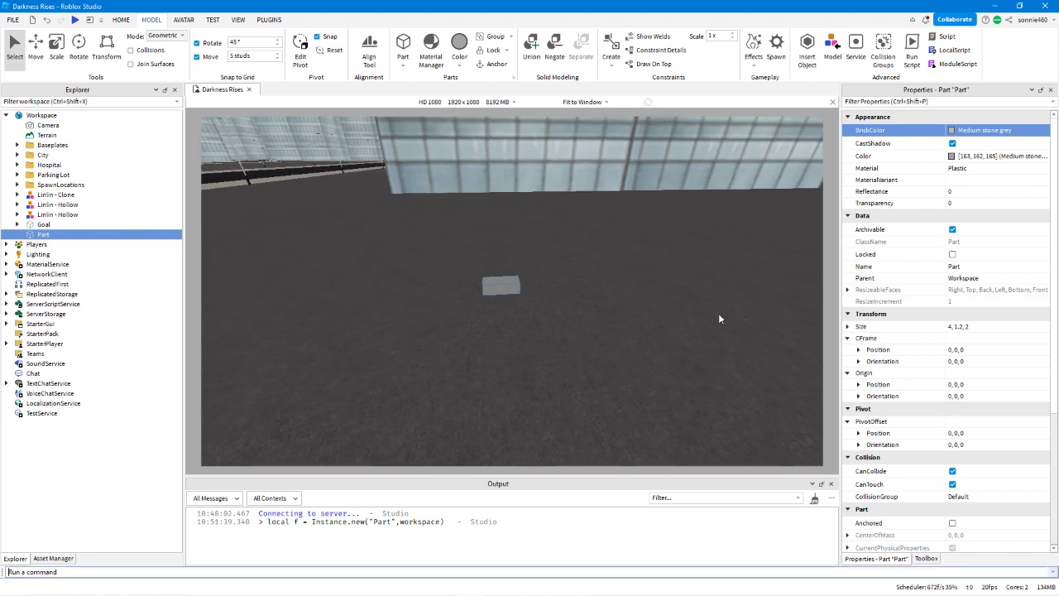
# Enter workspace.Part in the command bar to reference the new part.
pyautogui.write('wsd')
pyautogui.press('BackSpace')
pyautogui.press('BackSpace')
pyautogui.press('BackSpace')
pyautogui.write('work')
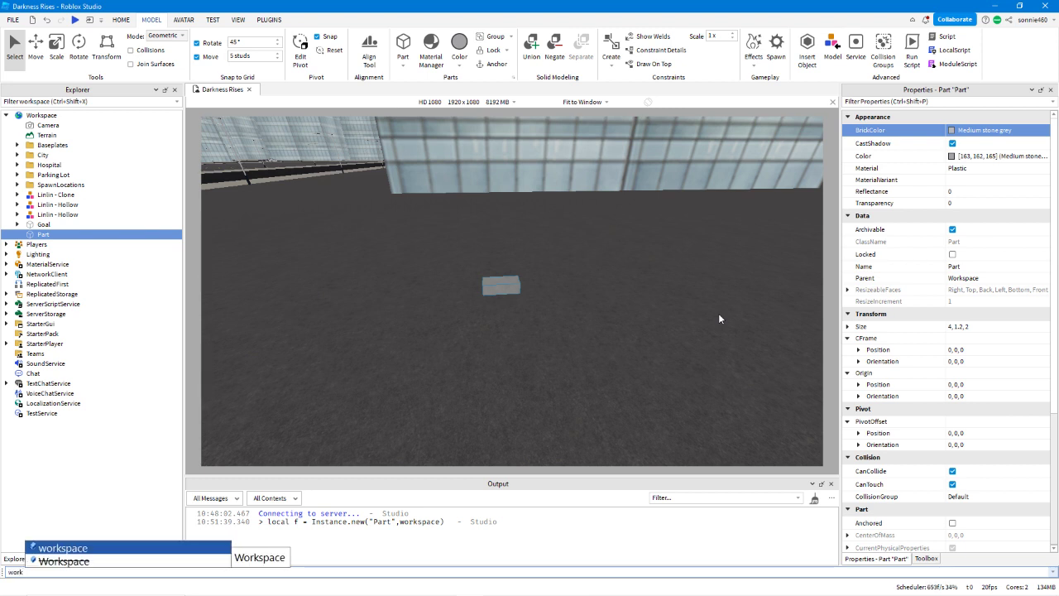
pyautogui.press('Tab')
pyautogui.write('.pa')
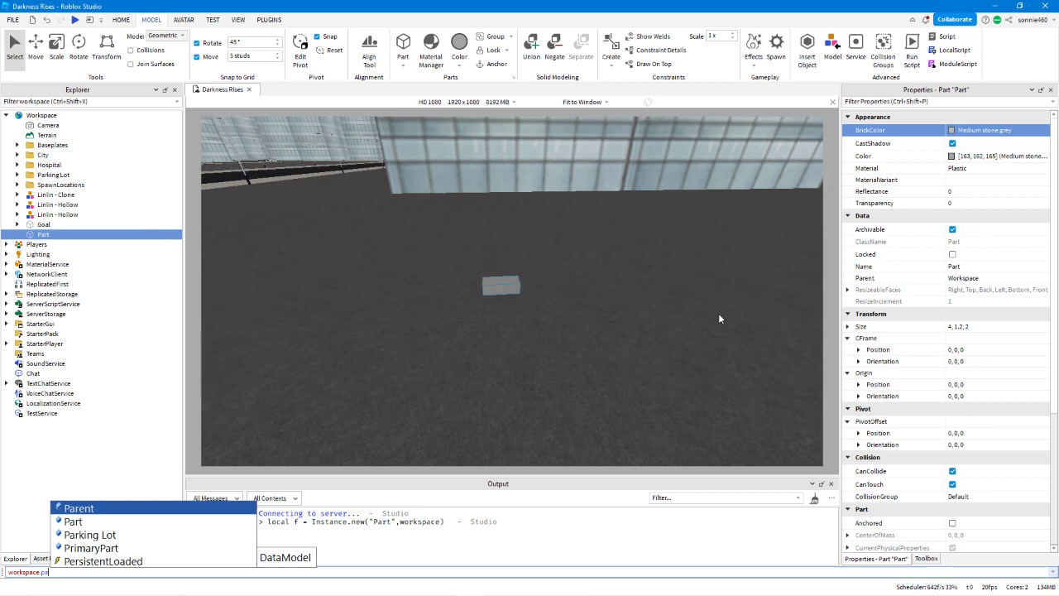
pyautogui.press('Down')
pyautogui.press('Tab')
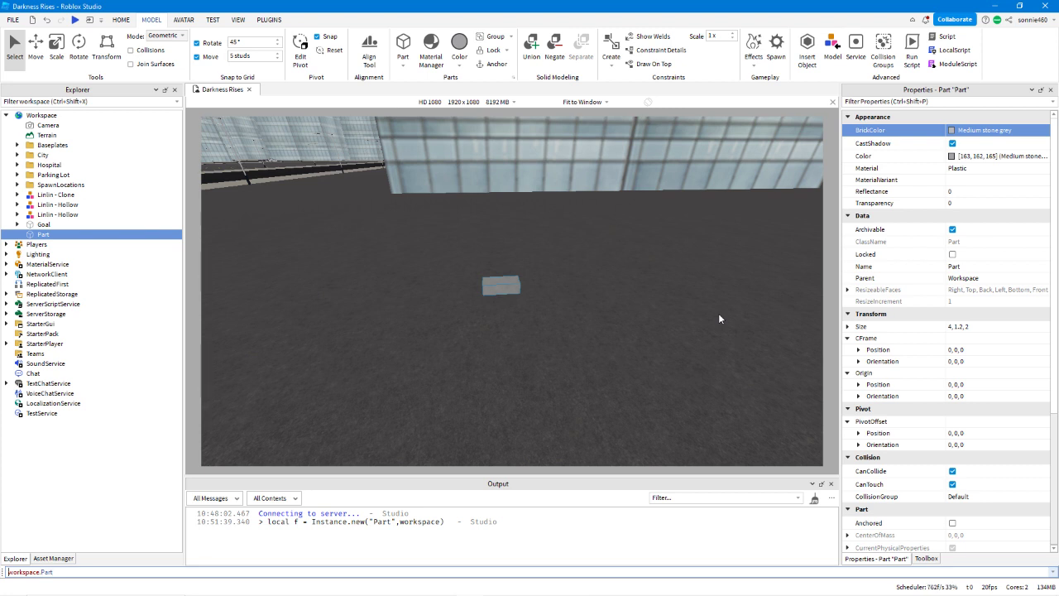
# Extend the command to store workspace.Part in local variable f and begin a second statement on f.BrickColor.
pyautogui.write('local ')
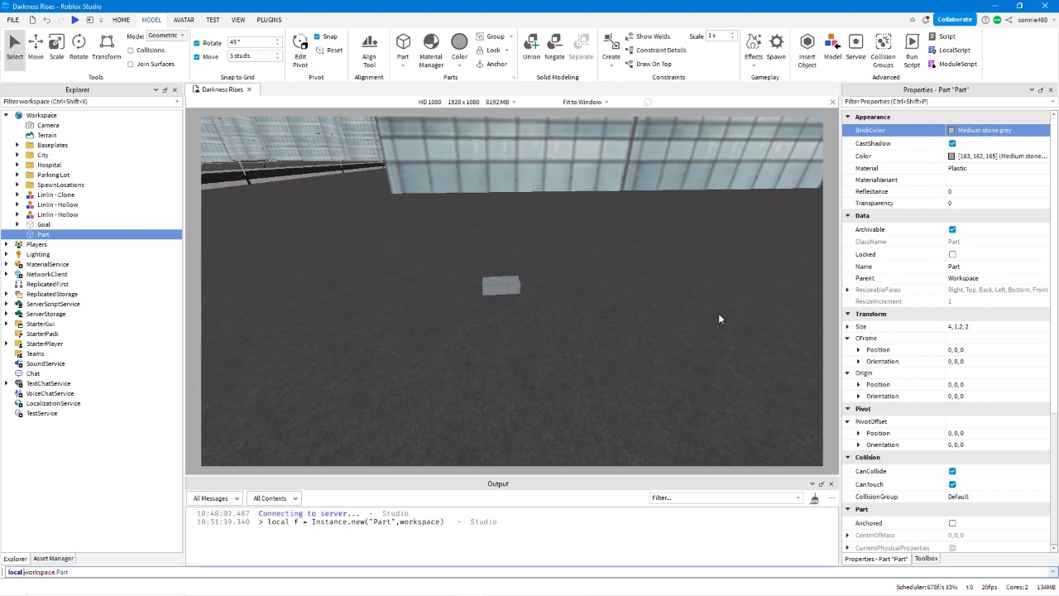
pyautogui.write('f = ')
pyautogui.write('f')
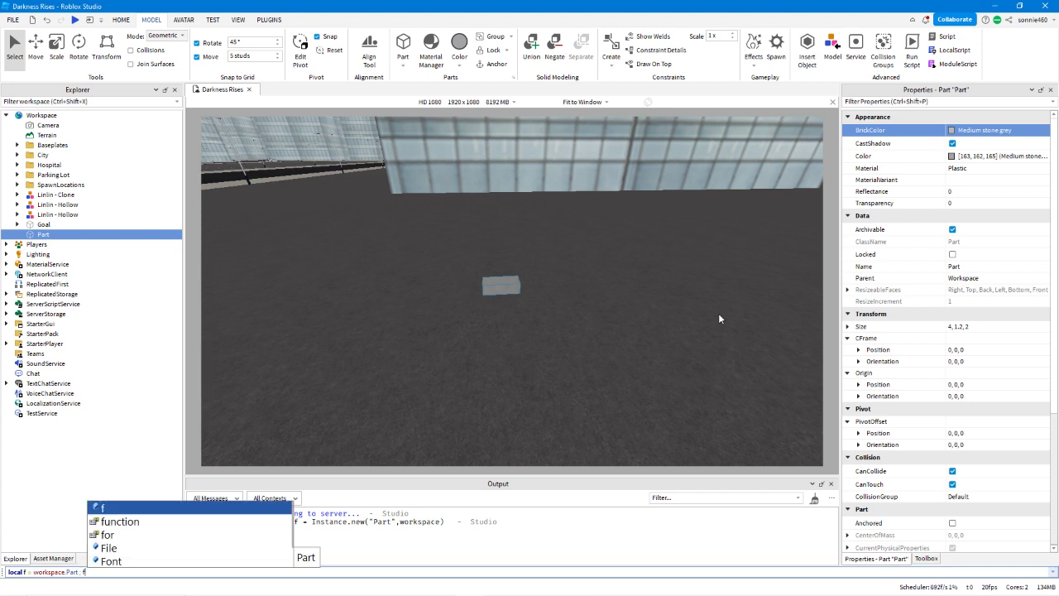
pyautogui.write('.bri')
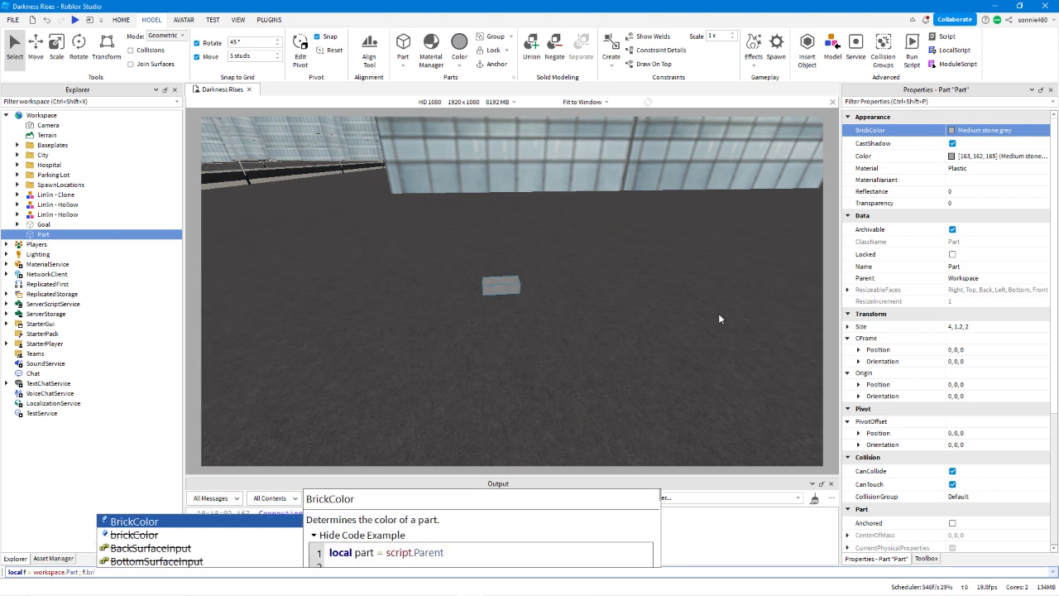
pyautogui.press('Tab')
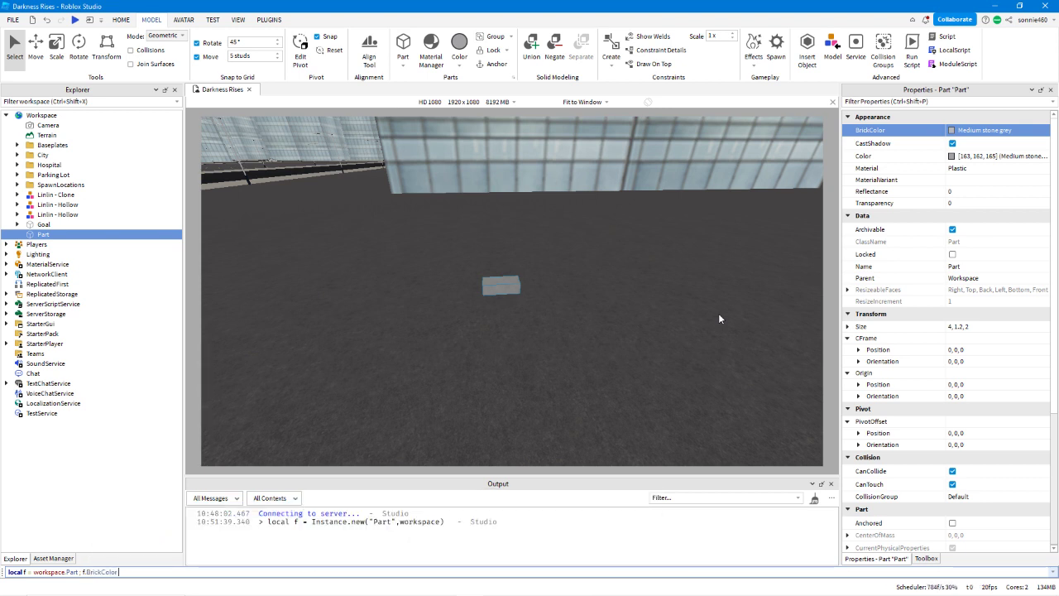
# Assign BrickColor.random() to f.BrickColor and run the command.
pyautogui.write('= BrickColor.n')
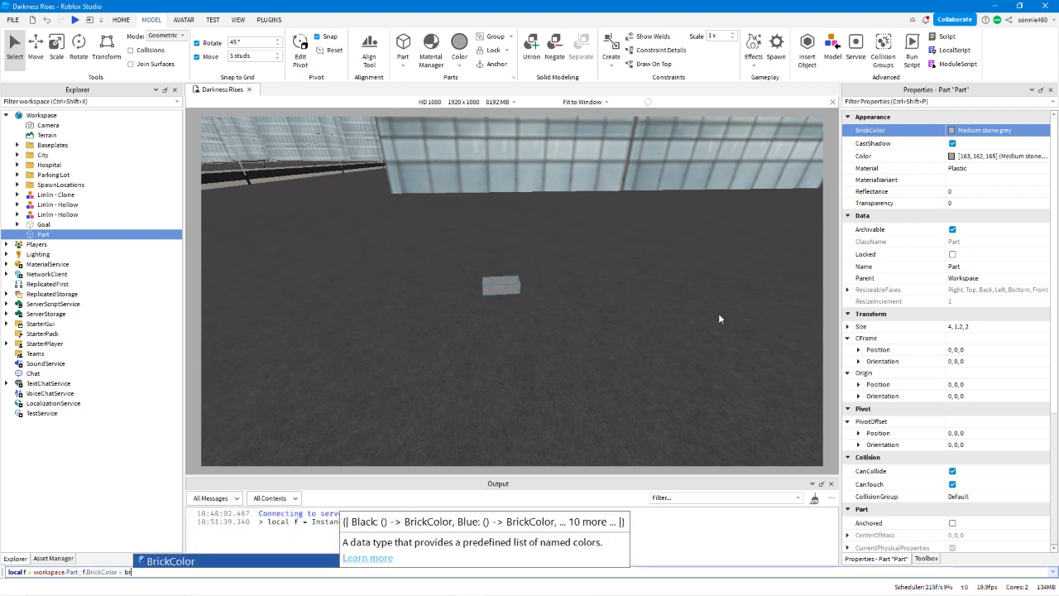
pyautogui.press('Tab')
pyautogui.write('(')
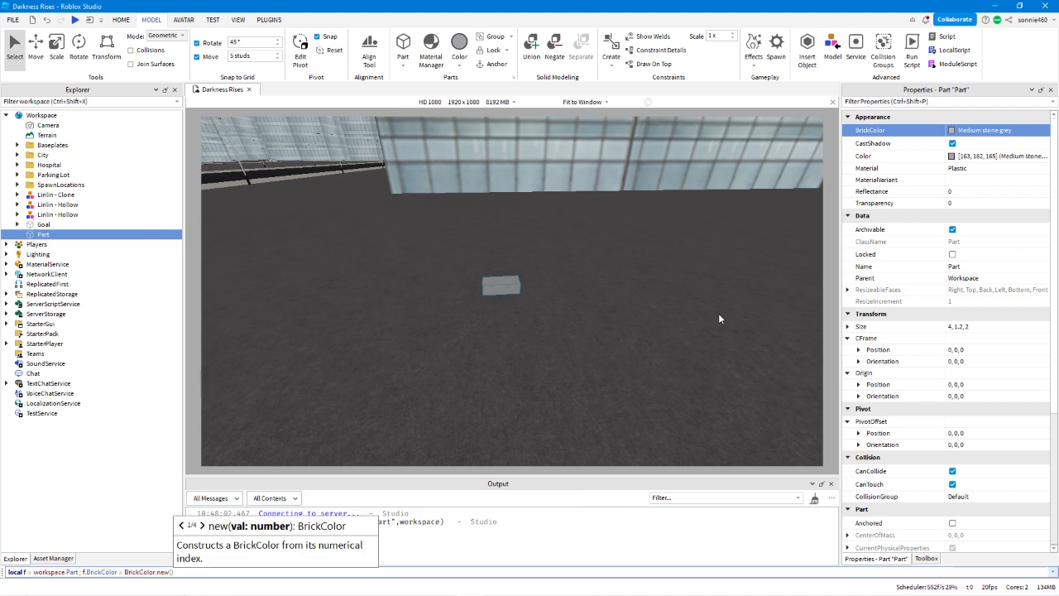
pyautogui.press('Right')
pyautogui.press('BackSpace')
pyautogui.press('BackSpace')
pyautogui.press('BackSpace')
pyautogui.press('BackSpace')
pyautogui.press('BackSpace')
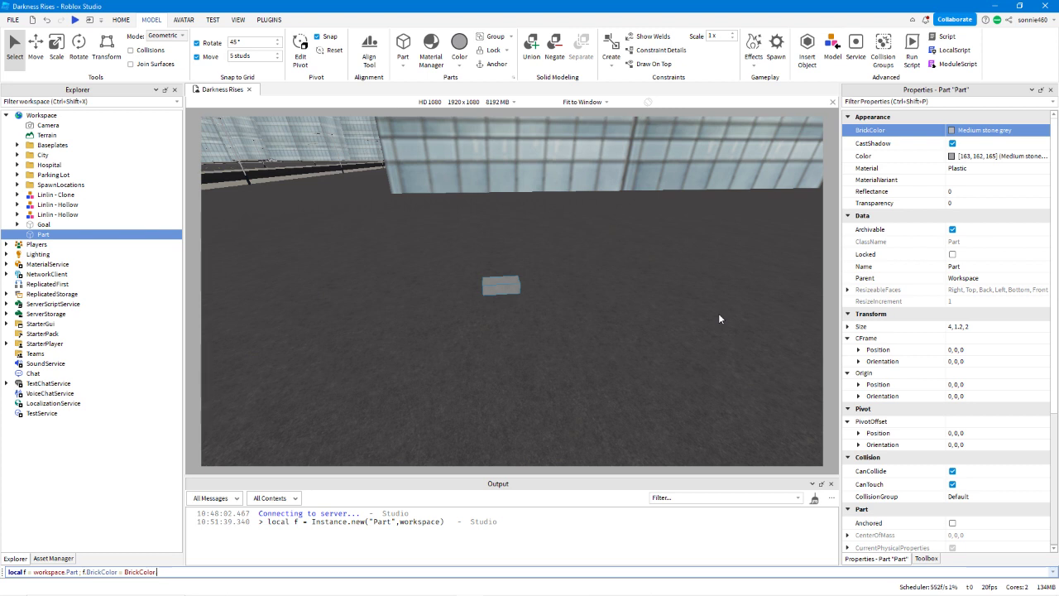
pyautogui.write('ra')
pyautogui.press('Down')
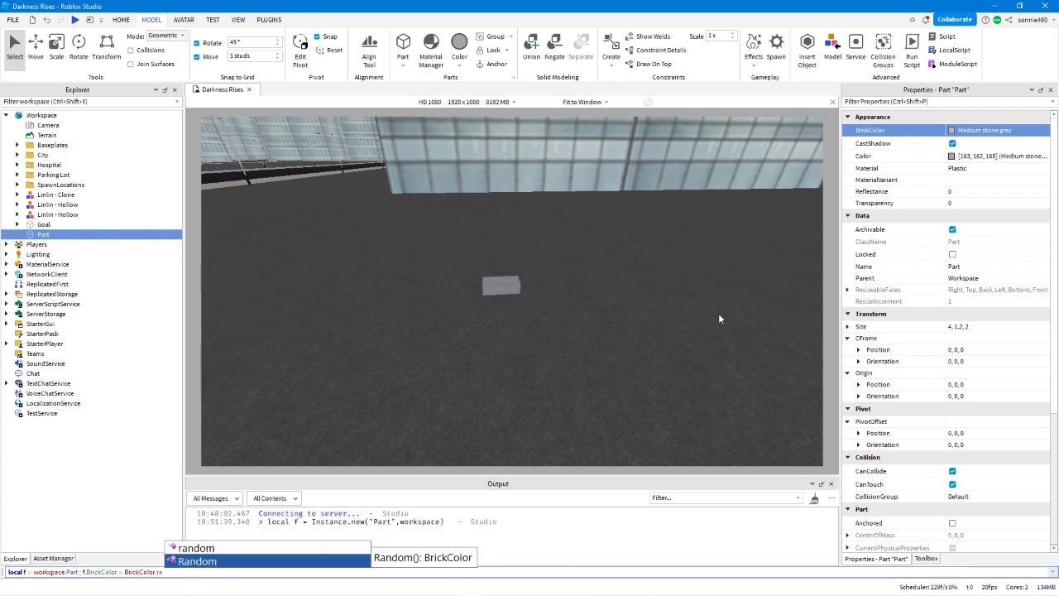
pyautogui.press('Up')
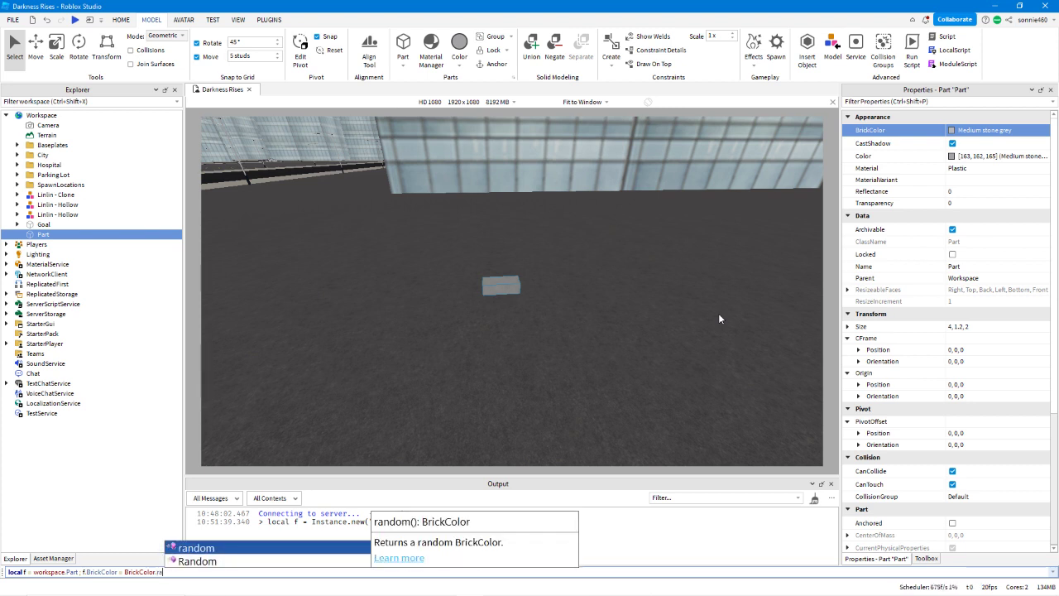
pyautogui.press('Tab')
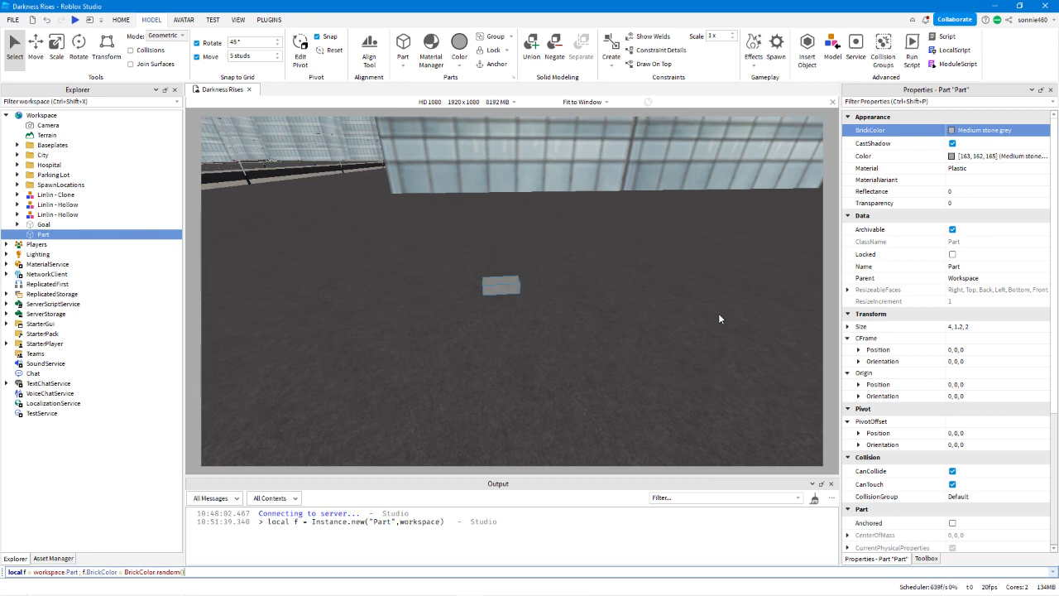
pyautogui.press('Return')
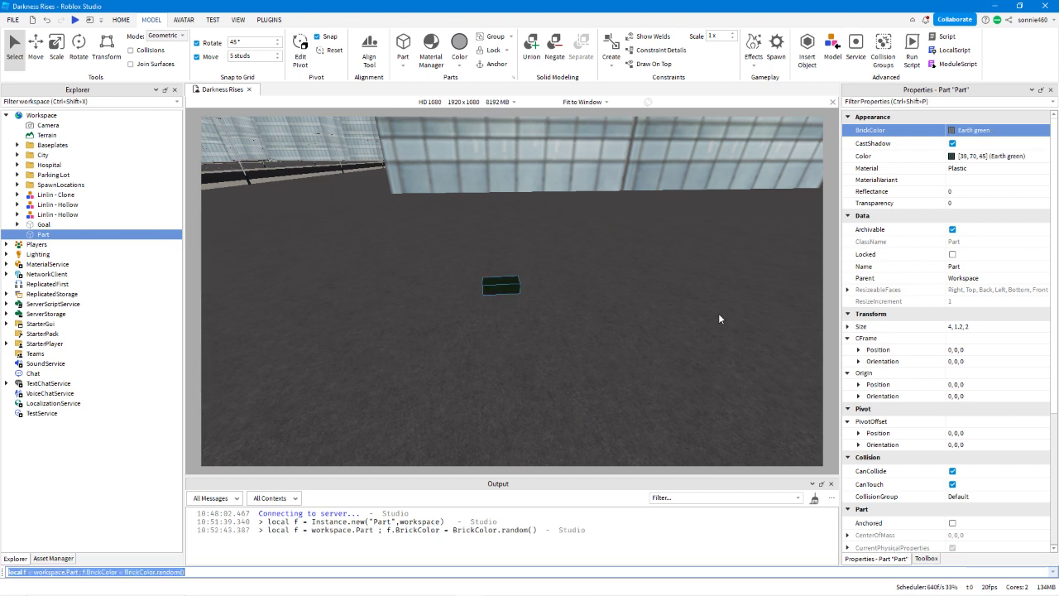
# Rerun the random BrickColor command on the Part five more times.
pyautogui.press('Right')
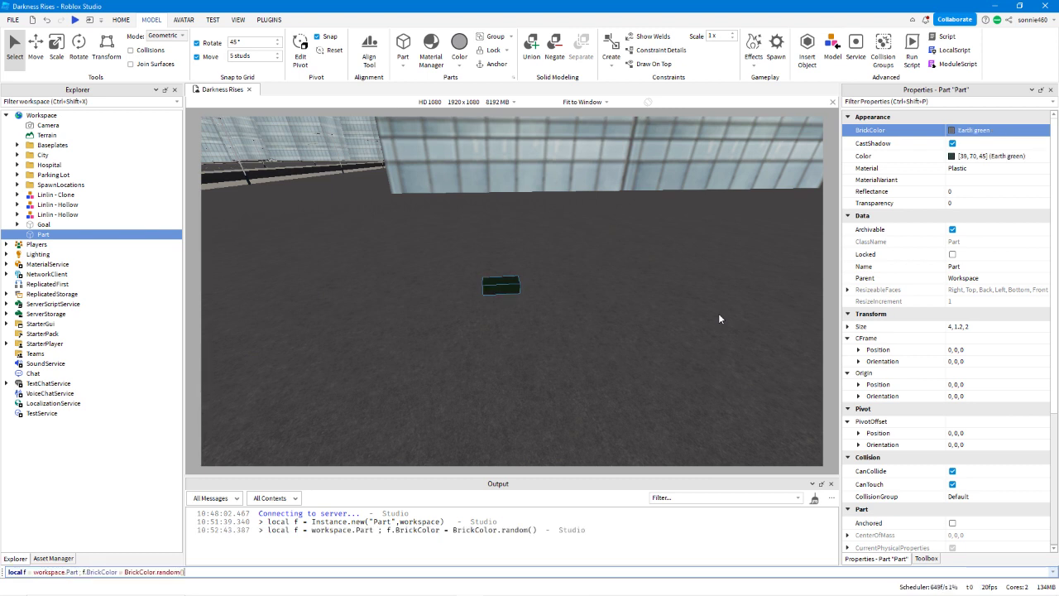
pyautogui.press('Return')
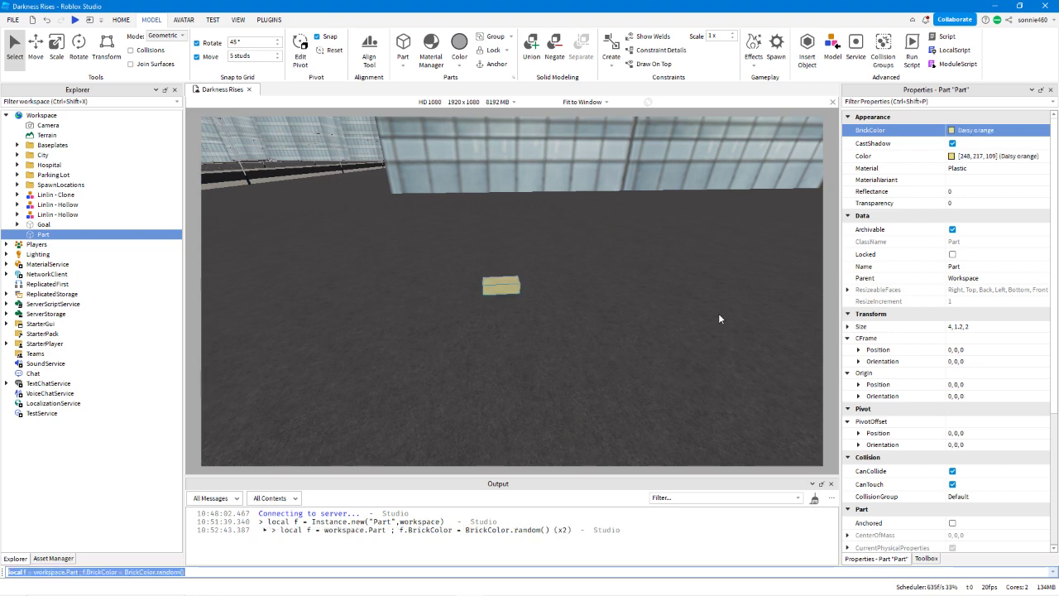
pyautogui.press('Return')
pyautogui.press('Return')
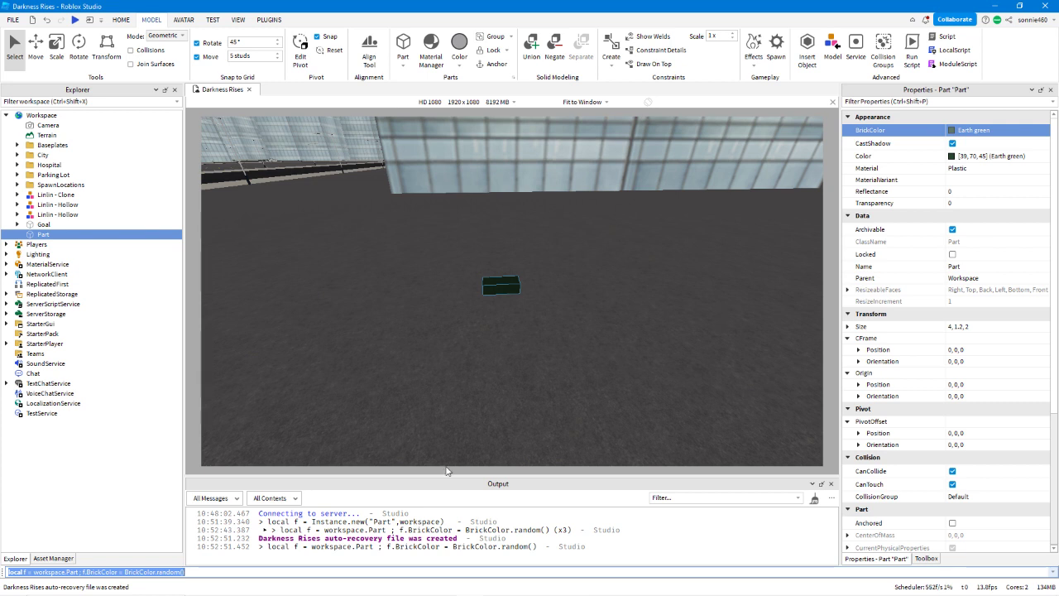
pyautogui.press('Return')
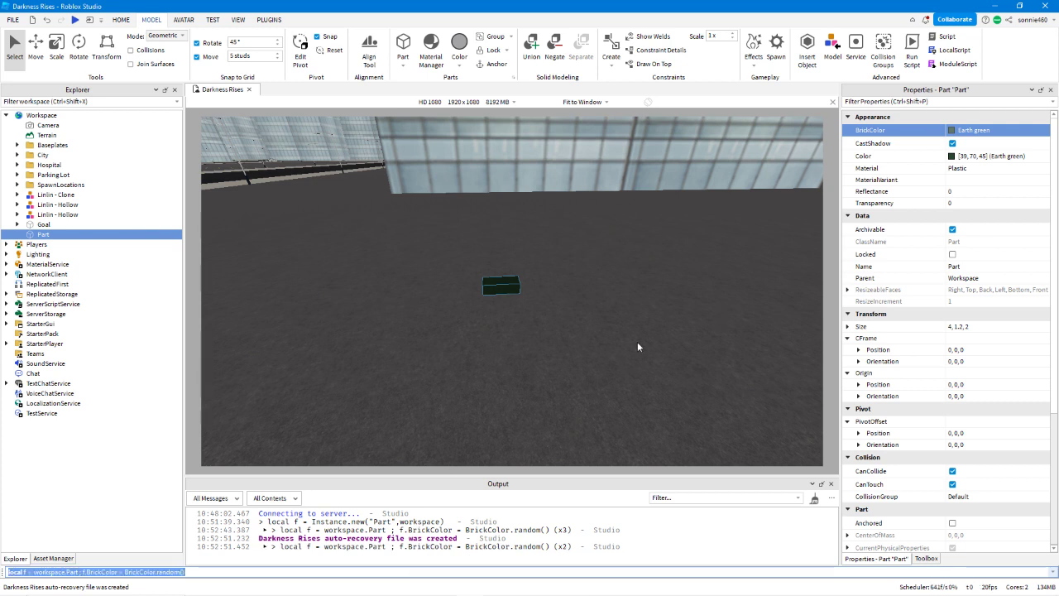
pyautogui.press('Return')
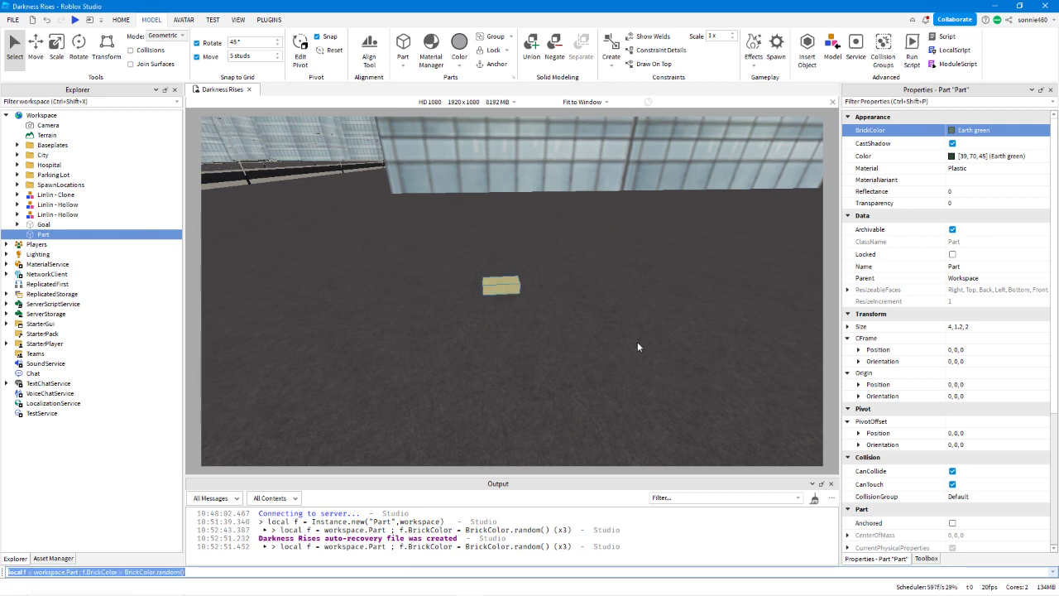
# Replace the BrickColor assignment in the command with f.Size, keeping the local f = workspace.Part declaration.
pyautogui.press('Right')
pyautogui.hotkey('shift', 'Left')
pyautogui.hotkey('shift', 'Left')
pyautogui.hotkey('shift', 'Left')
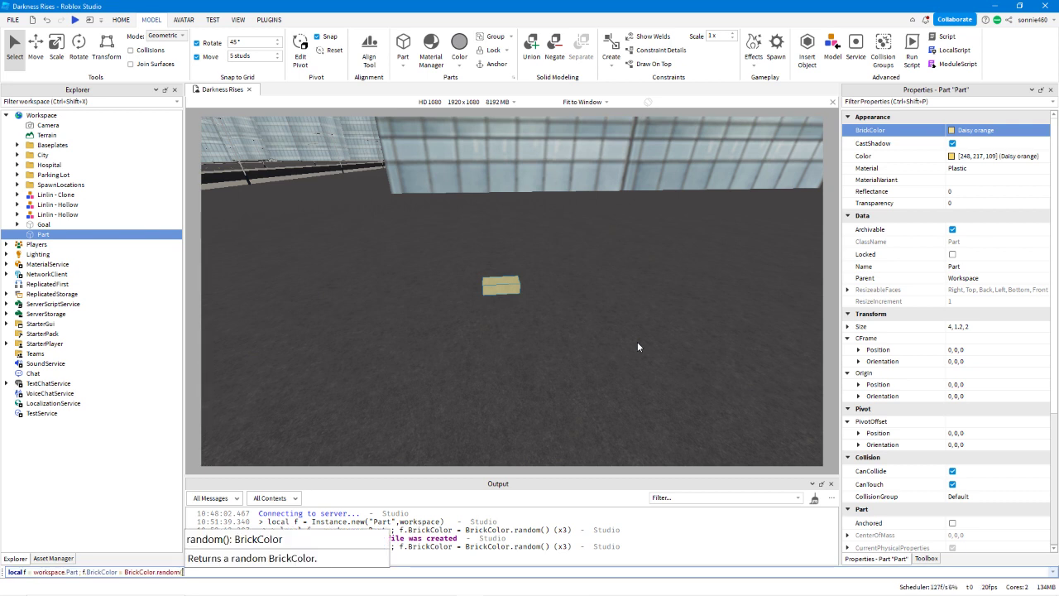
pyautogui.hotkey('shift', 'Left')
pyautogui.hotkey('shift', 'Left')
pyautogui.hotkey('shift', 'Left')
pyautogui.hotkey('shift', 'Left')
pyautogui.hotkey('shift', 'Left')
pyautogui.hotkey('shift', 'Left')
pyautogui.hotkey('shift', 'Left')
pyautogui.hotkey('shift', 'Left')
pyautogui.hotkey('shift', 'Left')
pyautogui.hotkey('shift', 'Left')
pyautogui.hotkey('shift', 'Left')
pyautogui.hotkey('shift', 'Left')
pyautogui.hotkey('shift', 'Left')
pyautogui.hotkey('shift', 'Left')
pyautogui.hotkey('shift', 'Left')
pyautogui.hotkey('shift', 'Left')
pyautogui.hotkey('shift', 'Left')
pyautogui.hotkey('shift', 'Left')
pyautogui.hotkey('shift', 'Left')
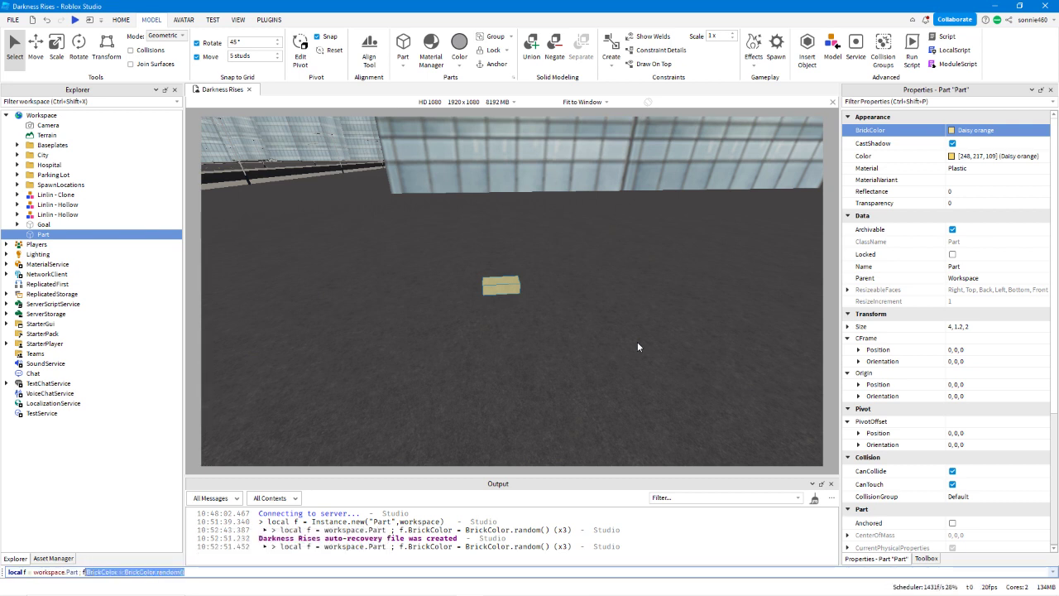
pyautogui.write('f.Size')
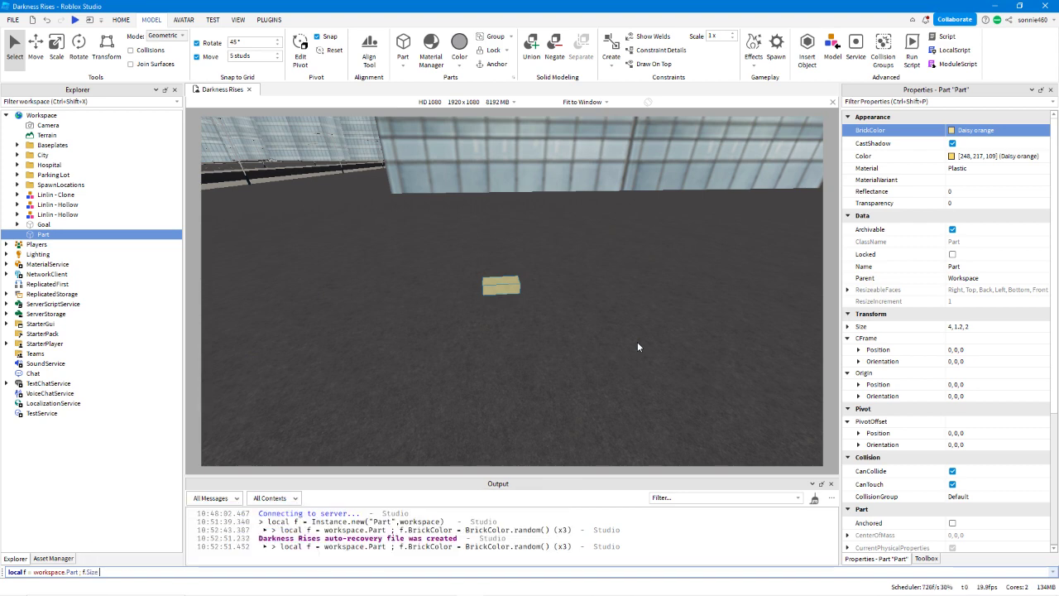
pyautogui.write(' = Vector3.')
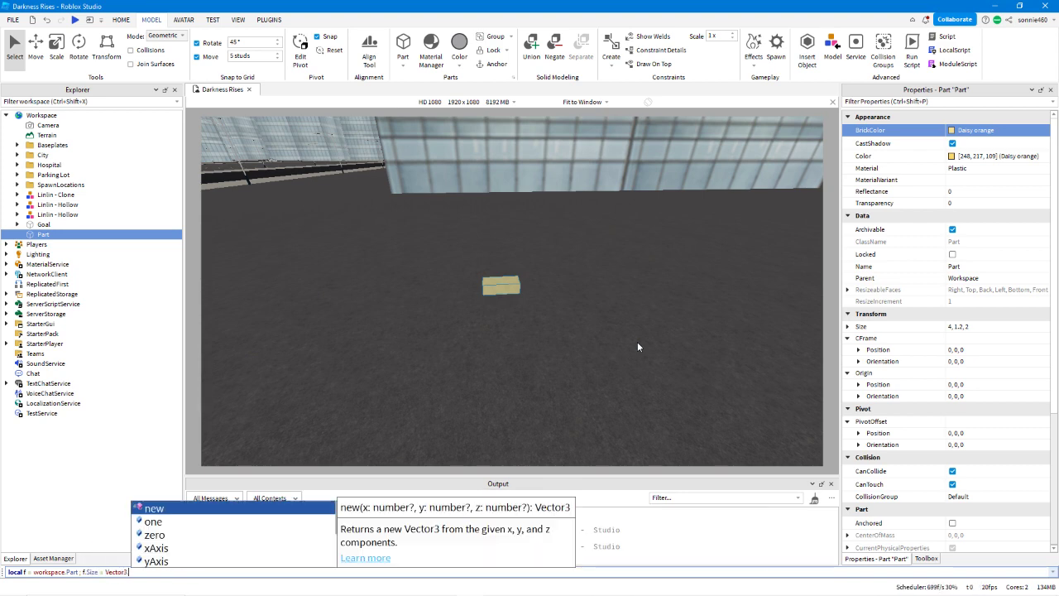
pyautogui.write('new(20,20,20')
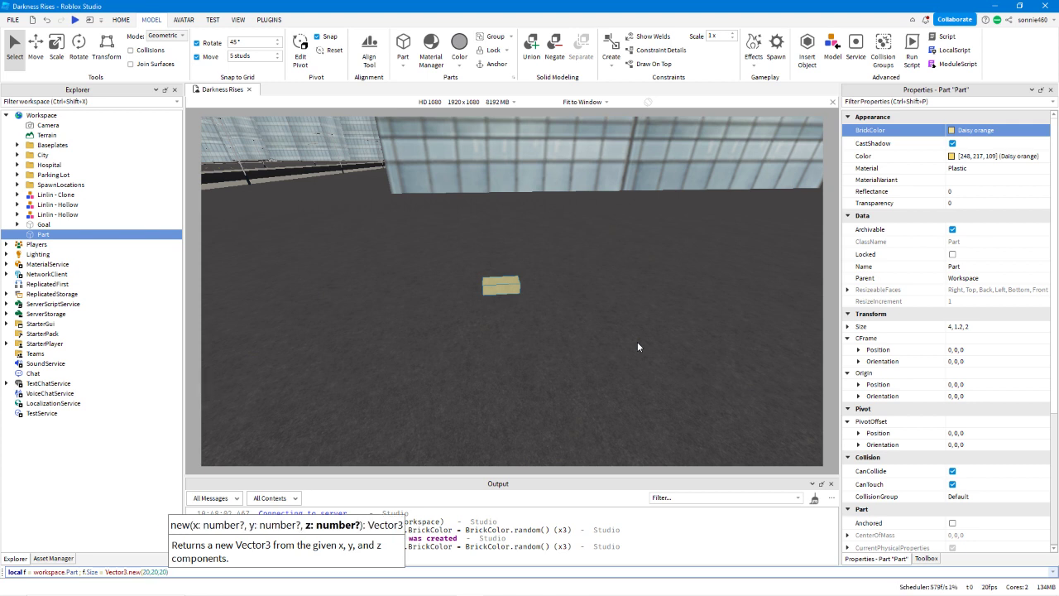
pyautogui.write(')')
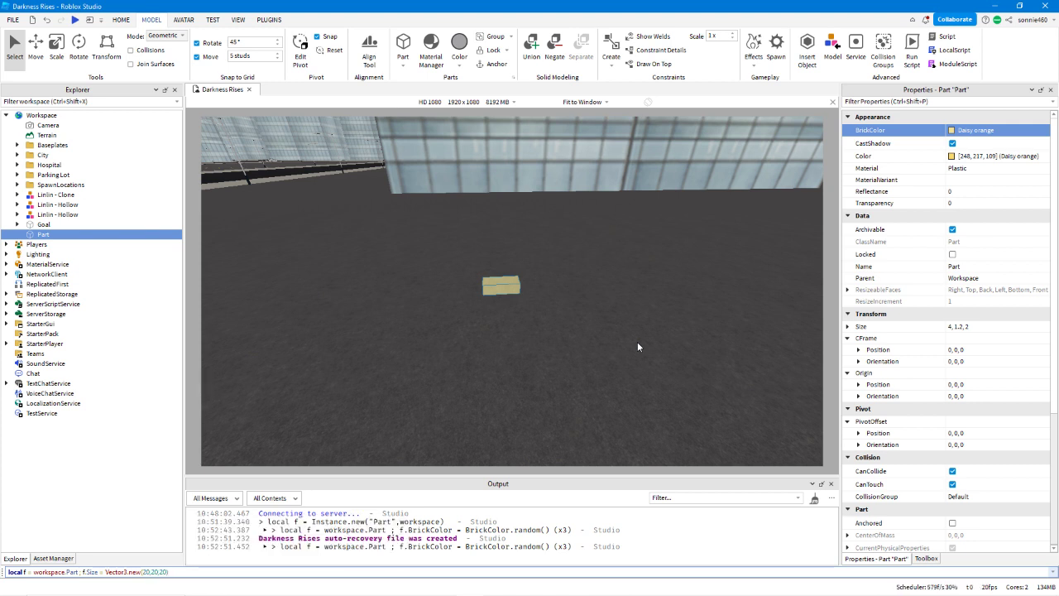
# Set the Part's Size to Vector3.new(20,20,20) and run the command.
pyautogui.press('Return')
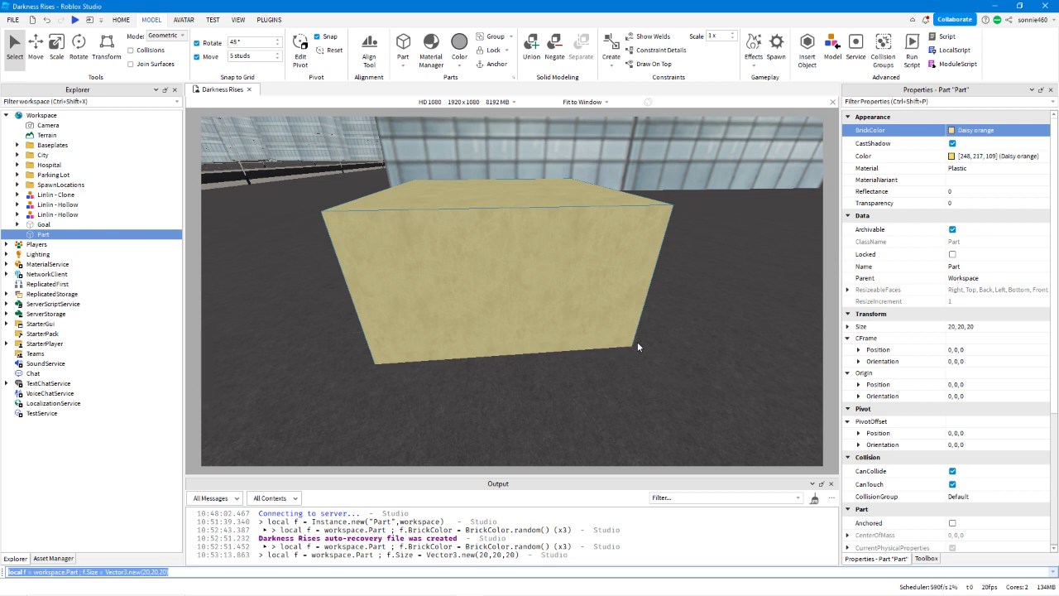
# Replace the Size assignment in the command with f.Position, keeping the variable declaration.
pyautogui.press('Right')
pyautogui.press('Left')
pyautogui.press('Right')
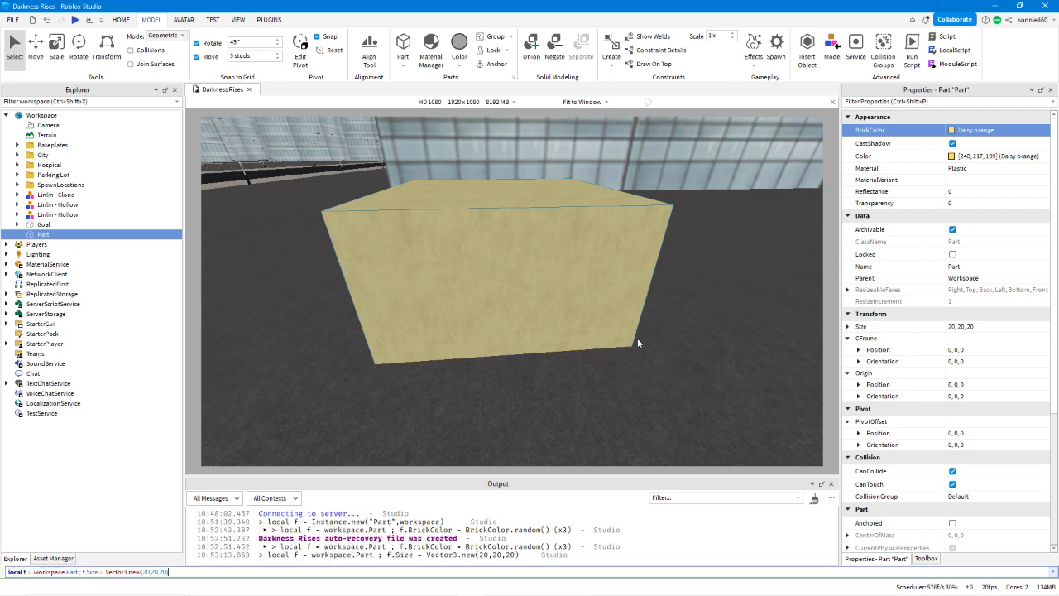
pyautogui.press('Left')
pyautogui.hotkey('shift', 'Left')
pyautogui.hotkey('shift', 'Left')
pyautogui.hotkey('shift', 'Left')
pyautogui.hotkey('shift', 'Left')
pyautogui.hotkey('shift', 'Left')
pyautogui.hotkey('shift', 'Left')
pyautogui.hotkey('shift', 'Left')
pyautogui.hotkey('shift', 'Left')
pyautogui.hotkey('shift', 'Left')
pyautogui.hotkey('shift', 'Left')
pyautogui.hotkey('shift', 'Left')
pyautogui.hotkey('shift', 'Left')
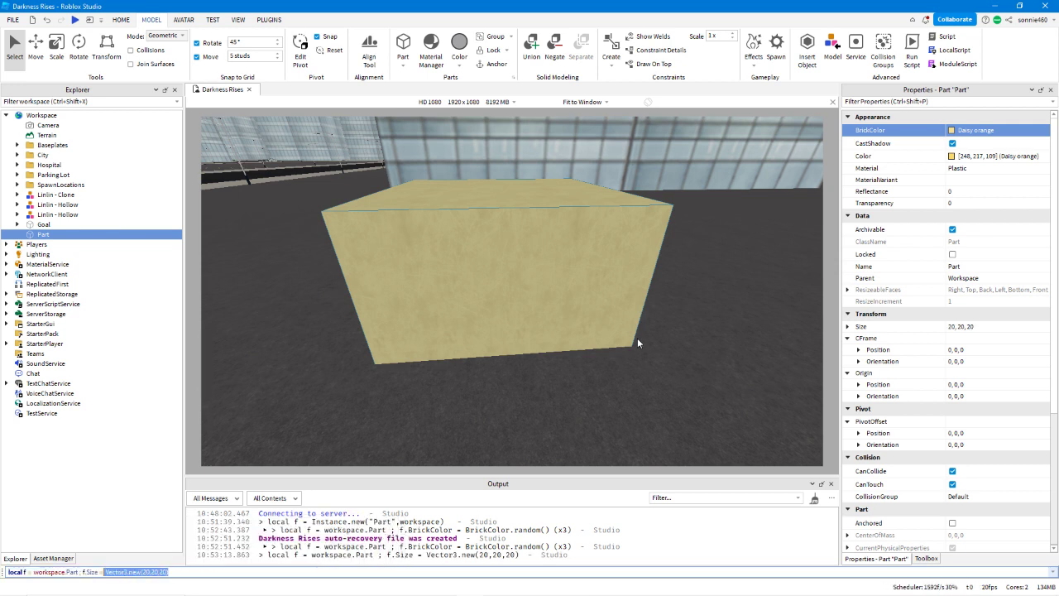
pyautogui.write('Position')
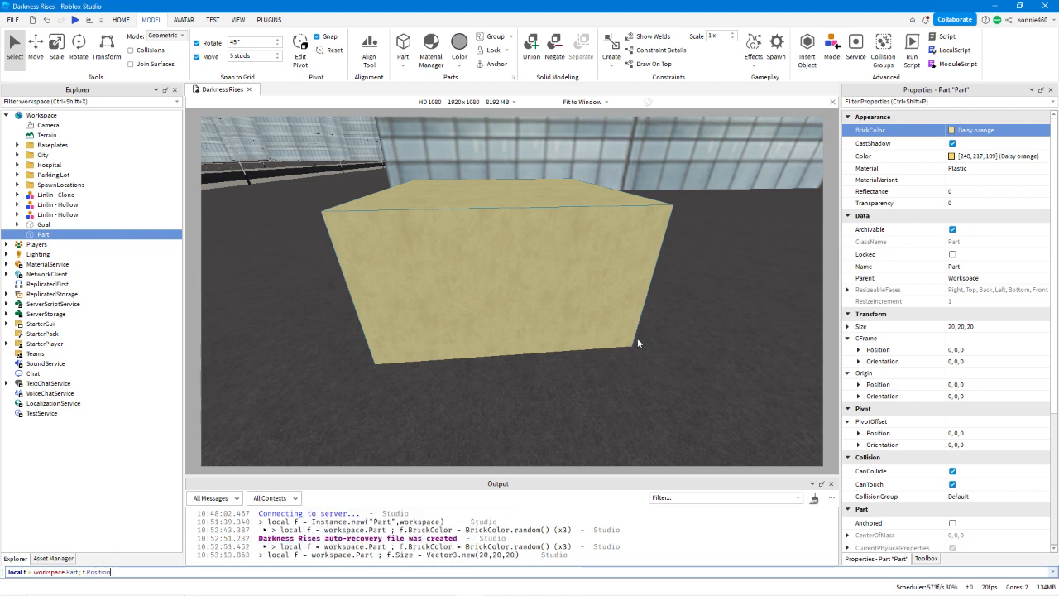
pyautogui.write(' = Vector3.new(')
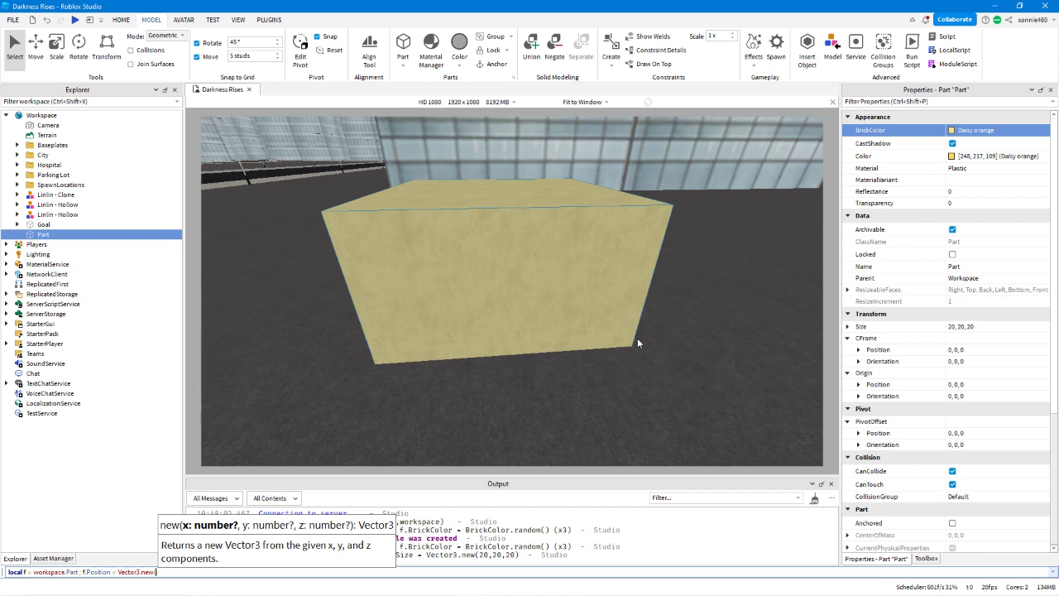
pyautogui.write('0,10')
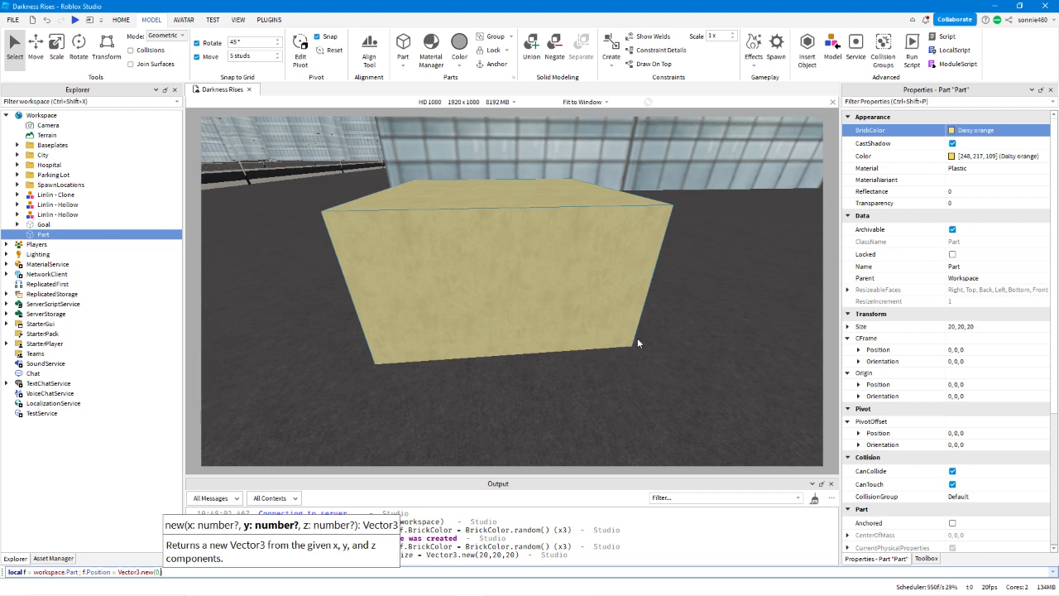
pyautogui.write(',')
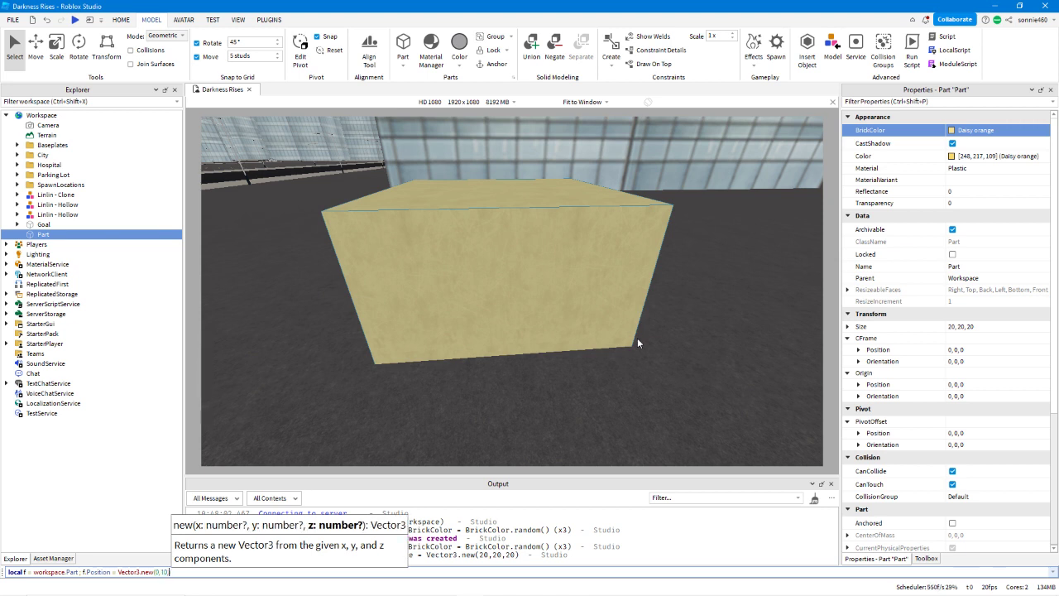
# Set the Part's Position to Vector3.new(0,10,0) and run the command.
pyautogui.press('BackSpace')
pyautogui.press('BackSpace')
pyautogui.write('0,10')
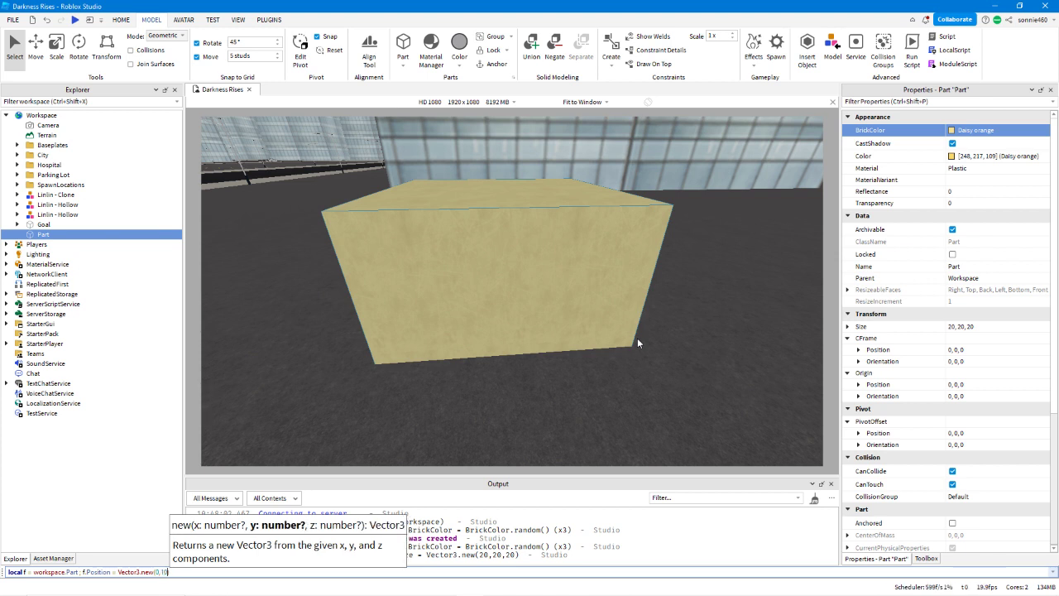
pyautogui.press('BackSpace')
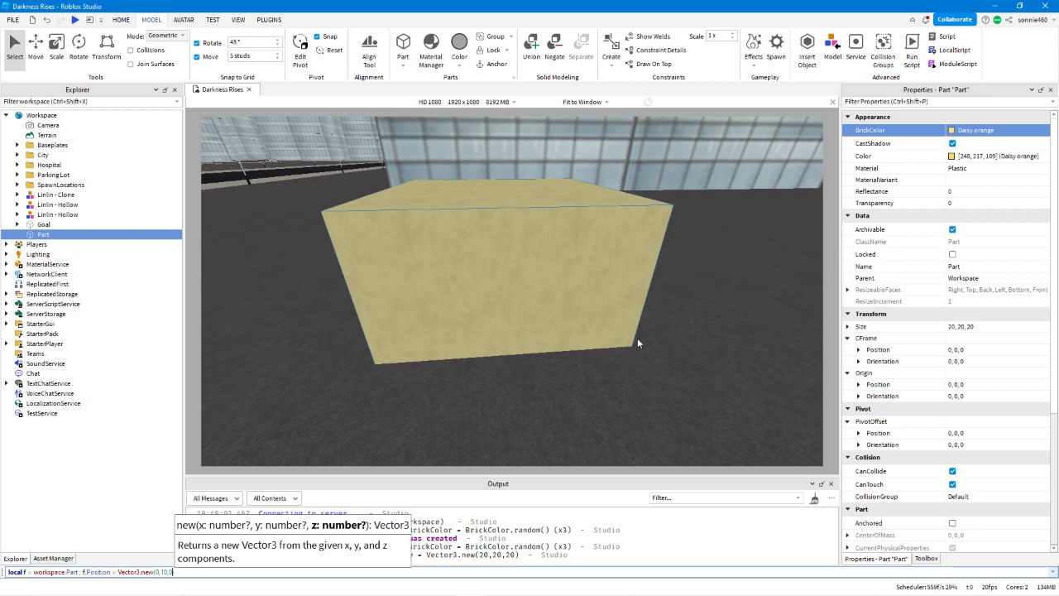
pyautogui.press('Return')
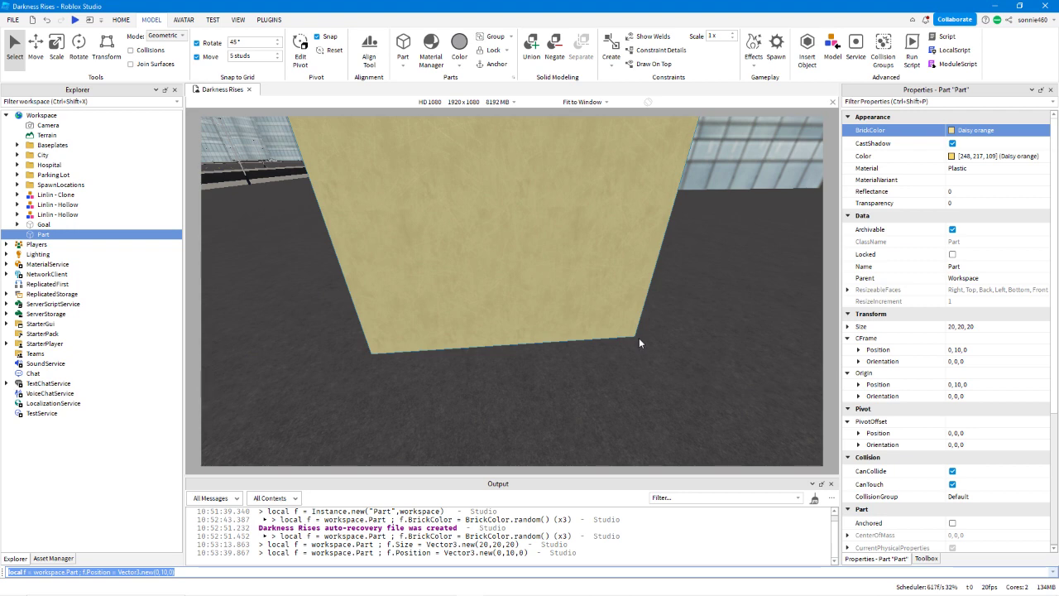
# Frame the enlarged Part in the viewport and inspect it from different angles.
pyautogui.moveTo(639, 338); pyautogui.dragTo(607, 328, button='right')
pyautogui.press('f')
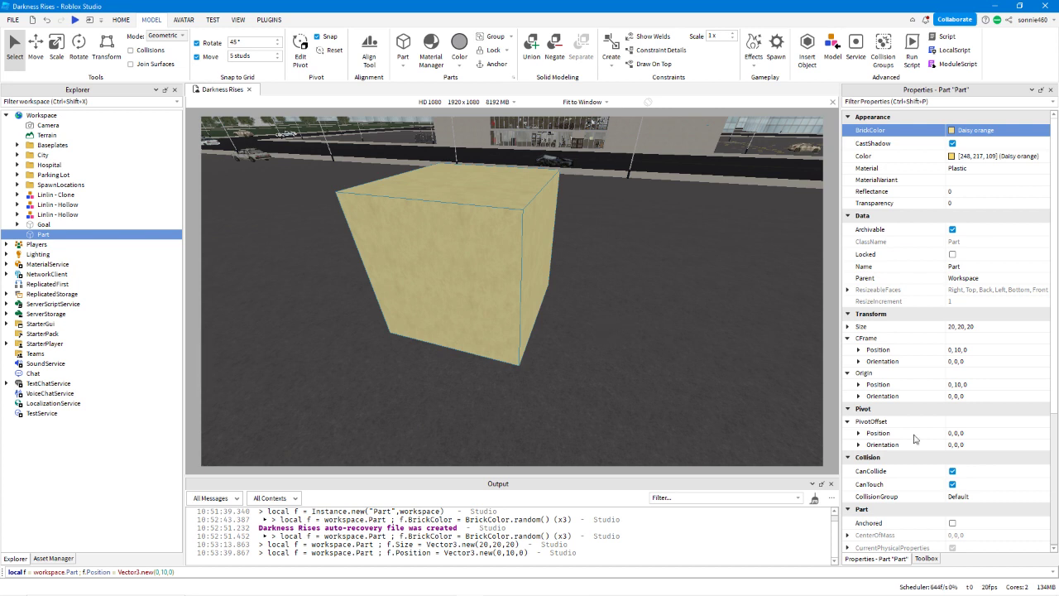
pyautogui.moveTo(650, 288); pyautogui.dragTo(666, 299, button='right')
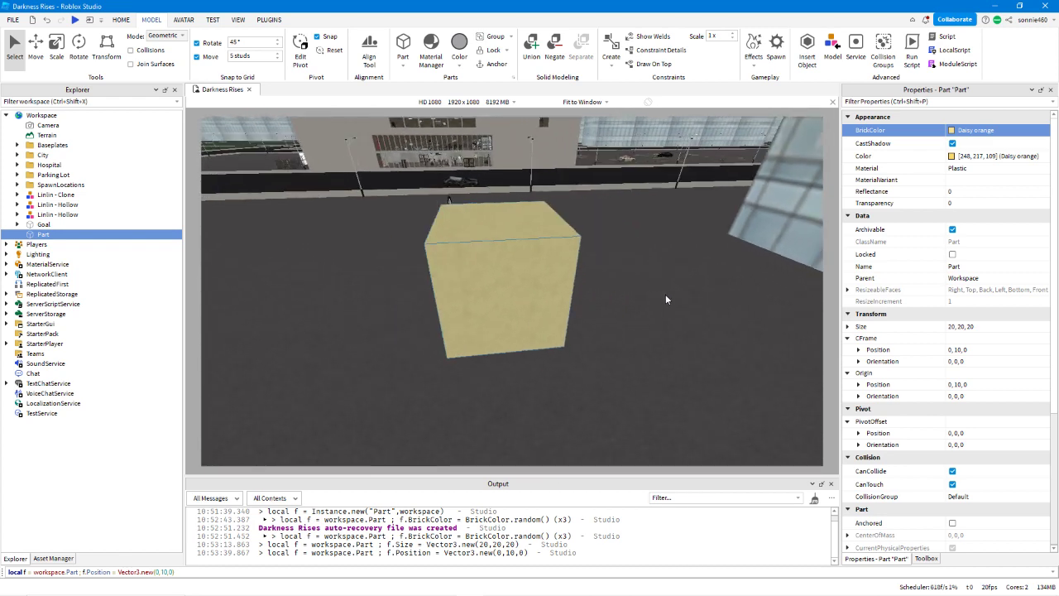
pyautogui.click(526, 293)
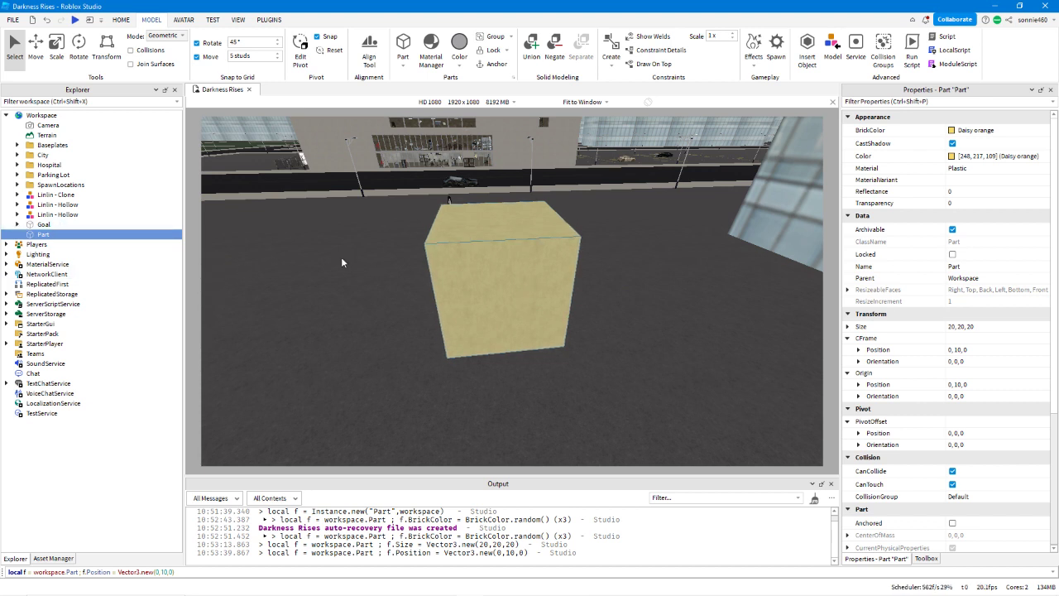
# Delete the Part from Workspace and check the contents of the Baseplates folder.
pyautogui.press('Delete')
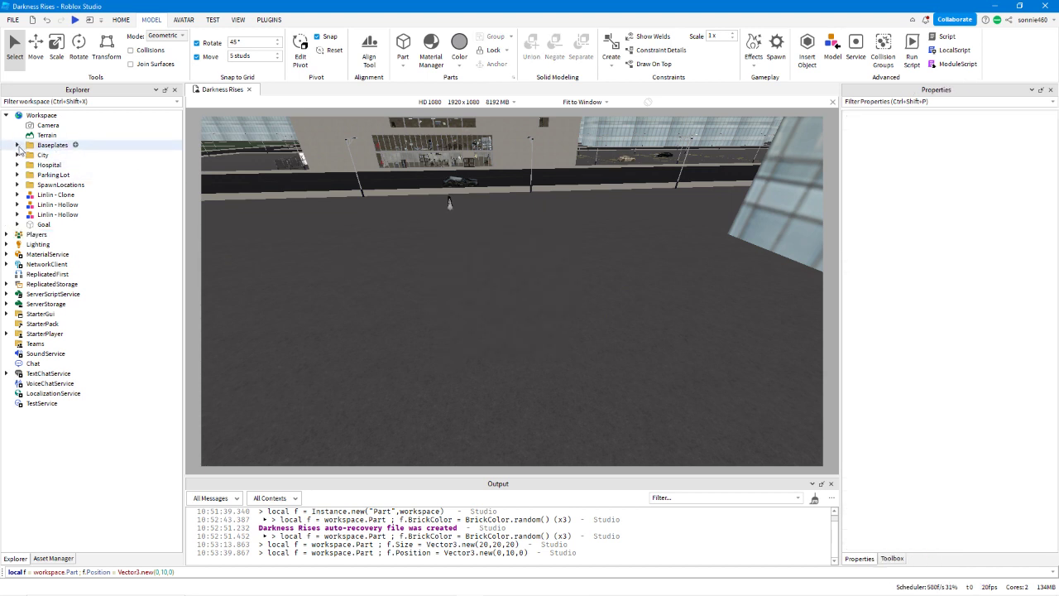
pyautogui.click(17, 146)
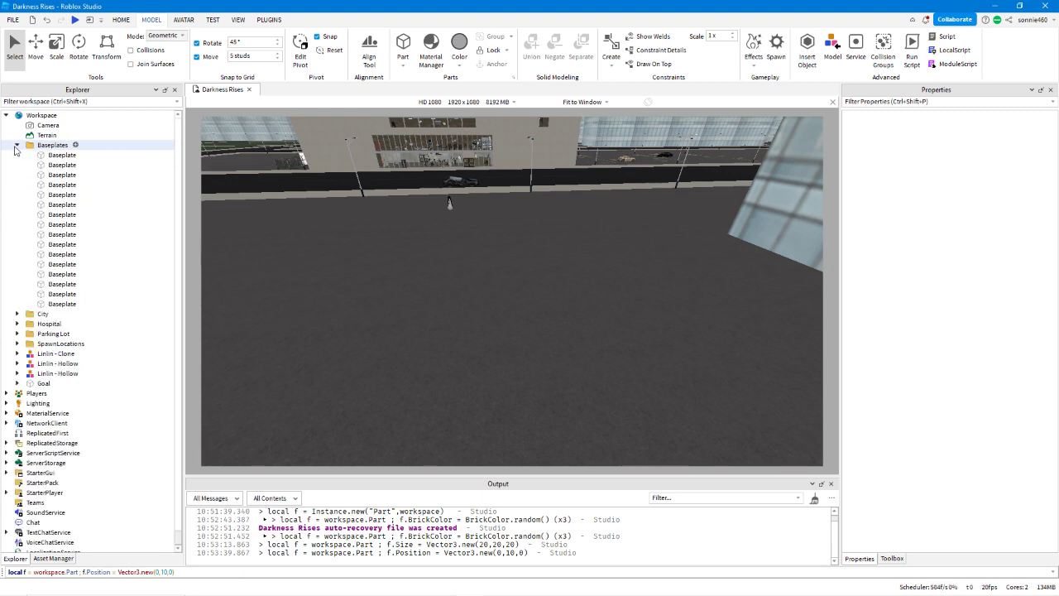
pyautogui.click(16, 145)
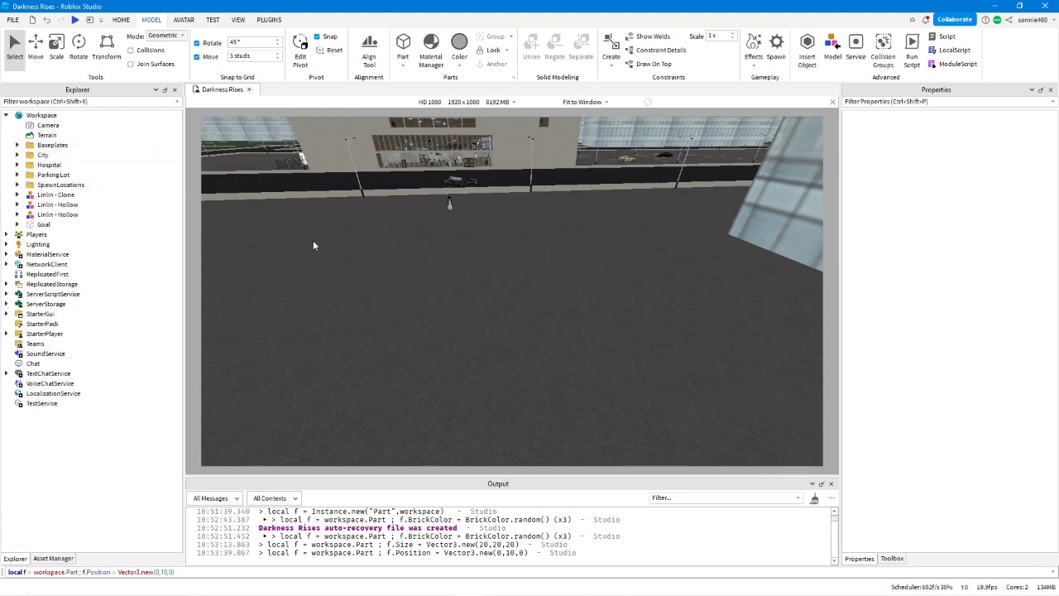
# Open the City folder's Buildings subfolder and select one Building to view its properties among the city blocks.
pyautogui.press('w')
pyautogui.moveTo(313, 240); pyautogui.dragTo(352, 248, button='right')
pyautogui.click(17, 155)
pyautogui.press('e')
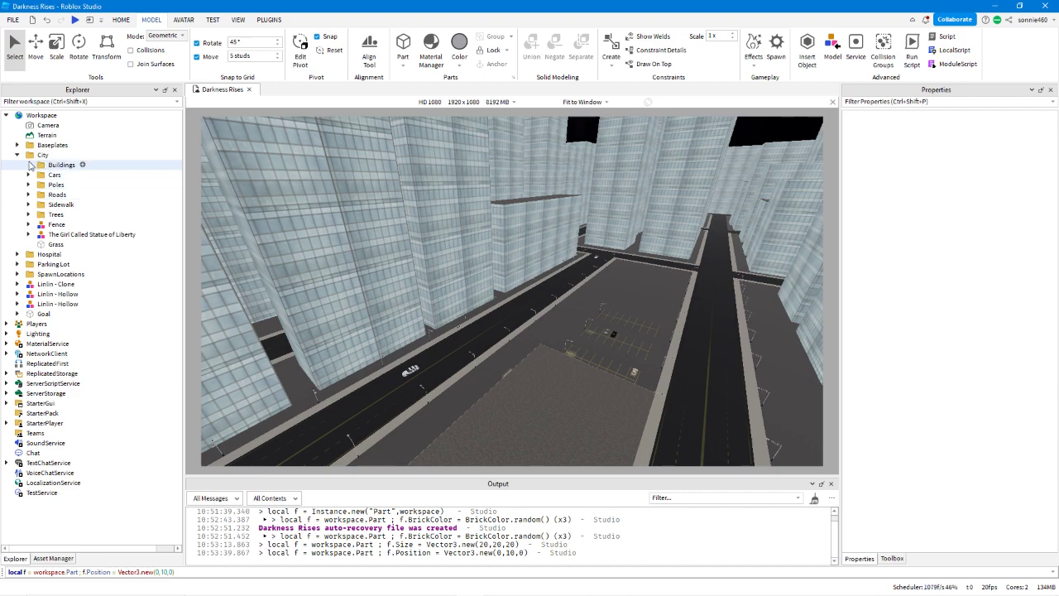
pyautogui.click(29, 164)
pyautogui.click(108, 226)
pyautogui.press('s')
pyautogui.moveTo(496, 258); pyautogui.dragTo(550, 280, button='right')
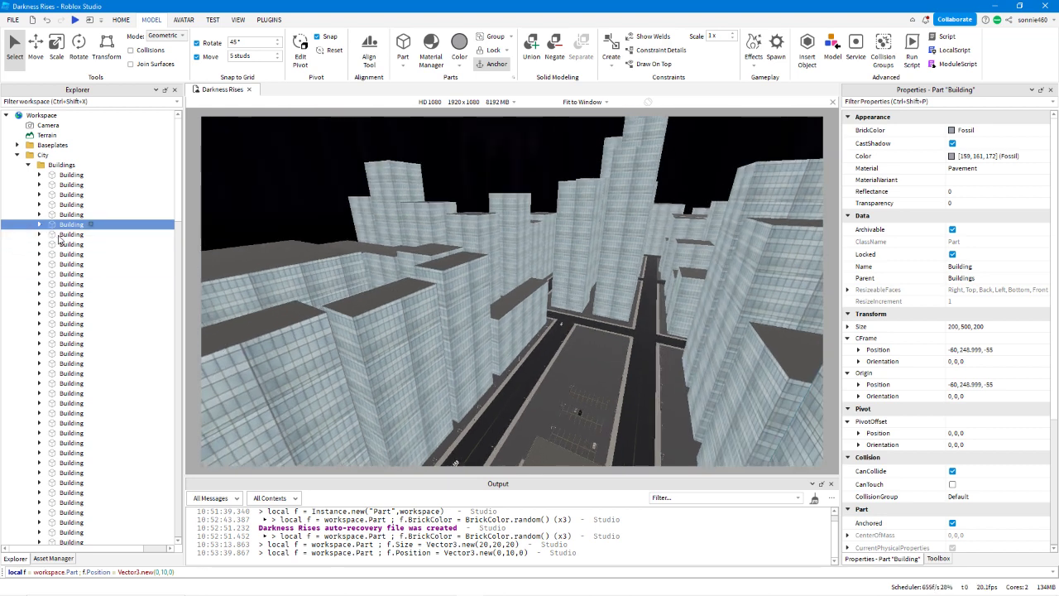
pyautogui.moveTo(564, 372); pyautogui.dragTo(542, 370, button='right')
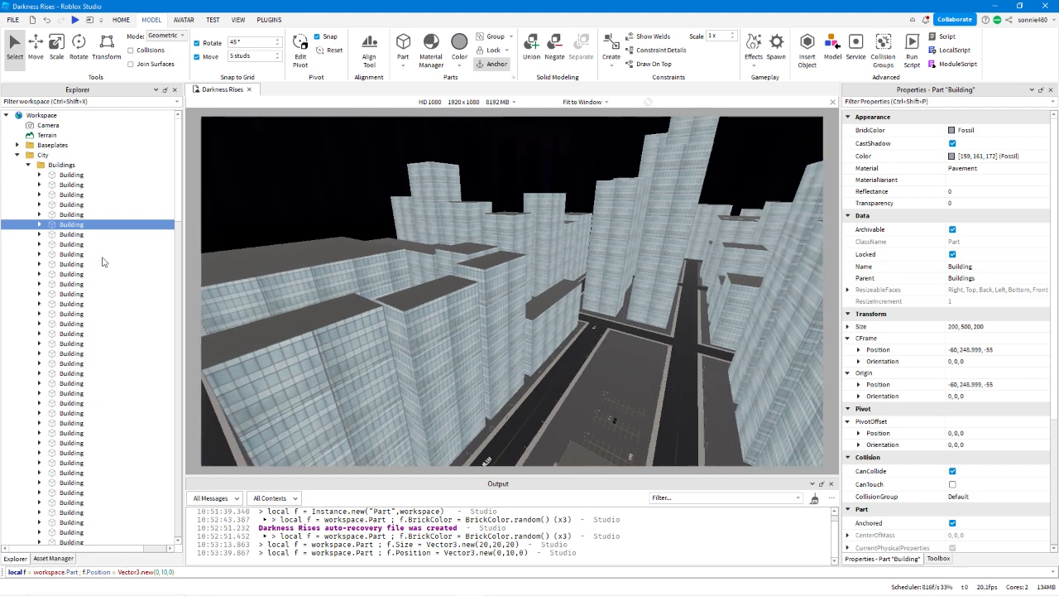
# Expand the selected Building to examine the objects it contains.
pyautogui.click(38, 230)
pyautogui.click(38, 230)
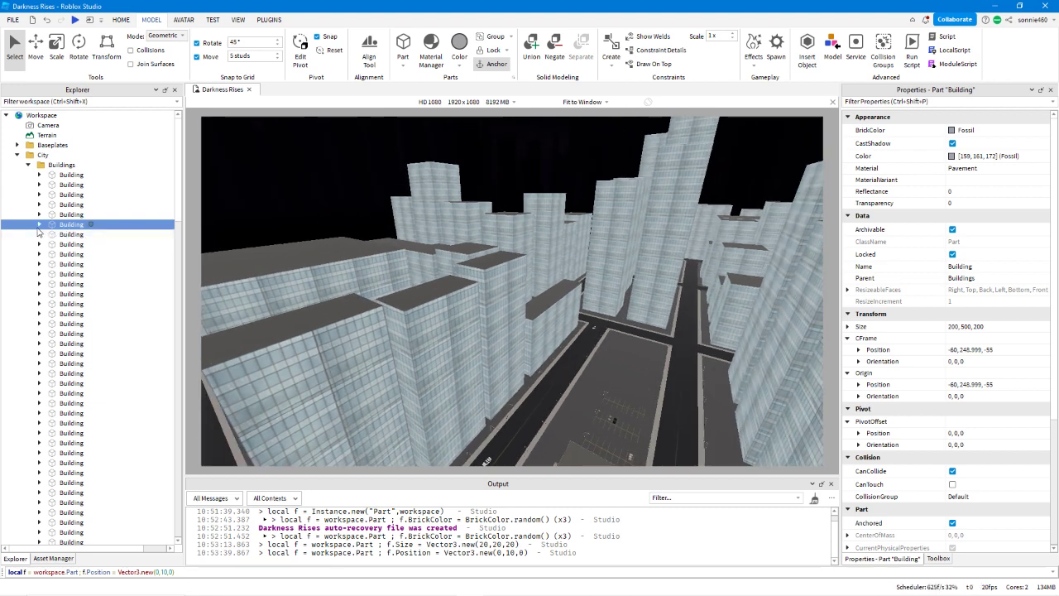
pyautogui.moveTo(583, 390); pyautogui.dragTo(582, 391, button='right')
pyautogui.click(39, 225)
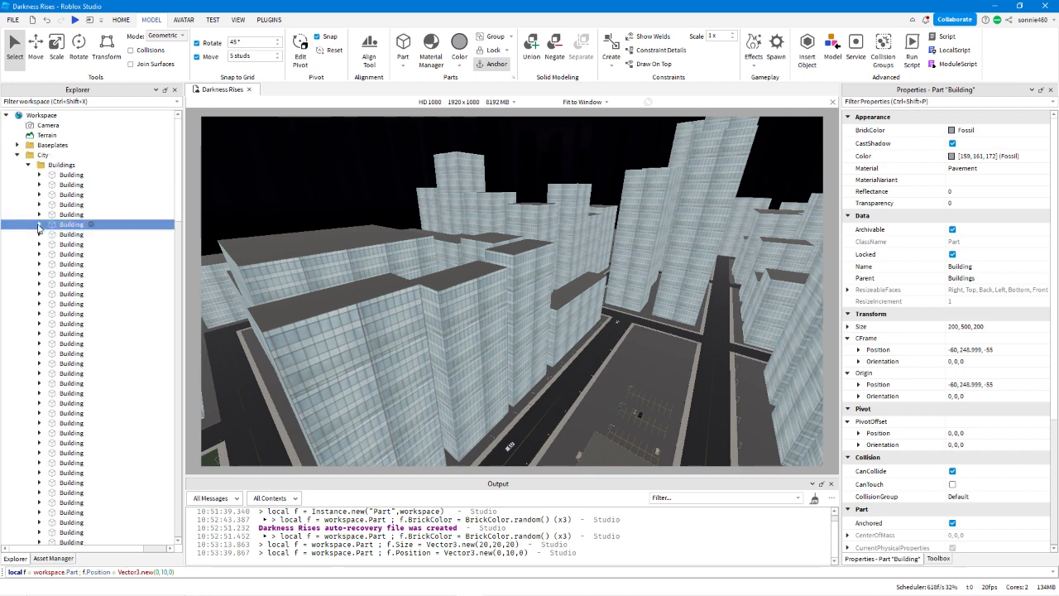
pyautogui.moveTo(460, 315); pyautogui.dragTo(481, 316, button='right')
# Clear the Position command from the command bar, then deselect and collapse the Building.
pyautogui.moveTo(231, 573); pyautogui.dragTo(8, 572)
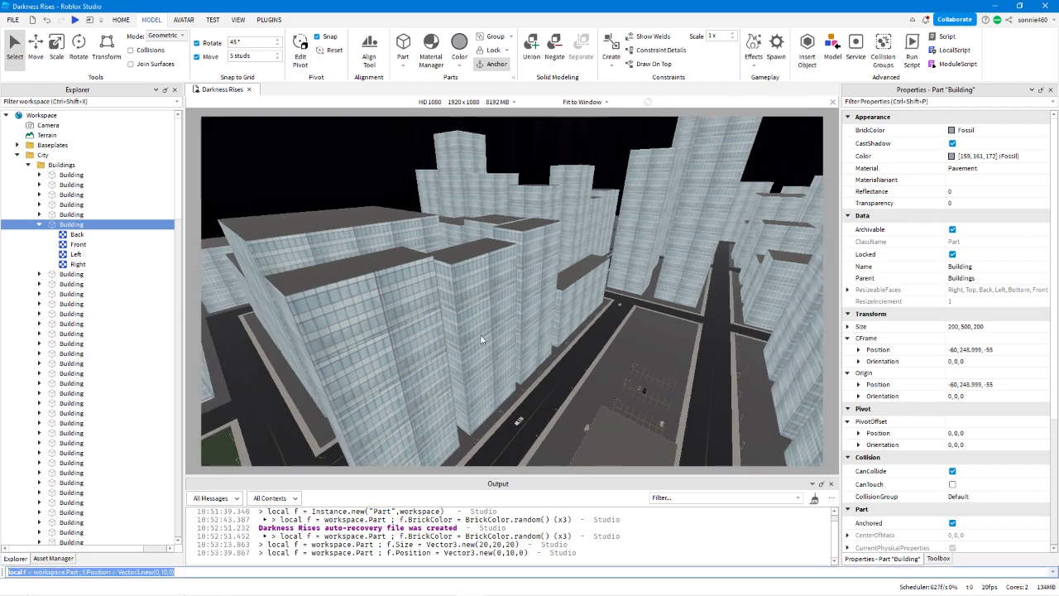
pyautogui.press('BackSpace')
pyautogui.click(563, 376)
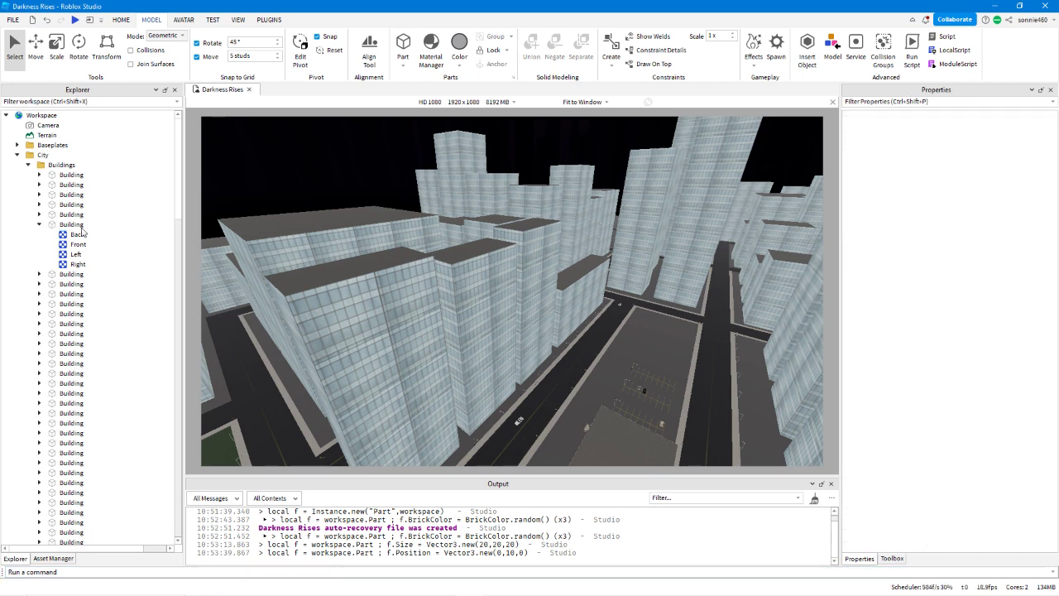
pyautogui.click(39, 224)
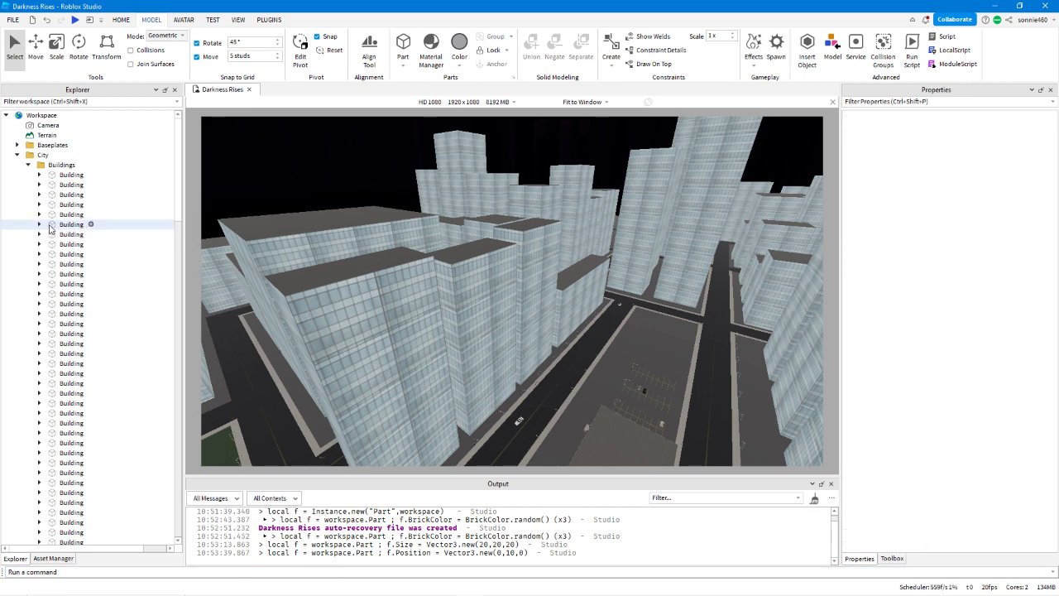
# Select a Building and look through the list of parts in the Buildings folder.
pyautogui.click(83, 226)
pyautogui.scroll(-3, 92, 237)
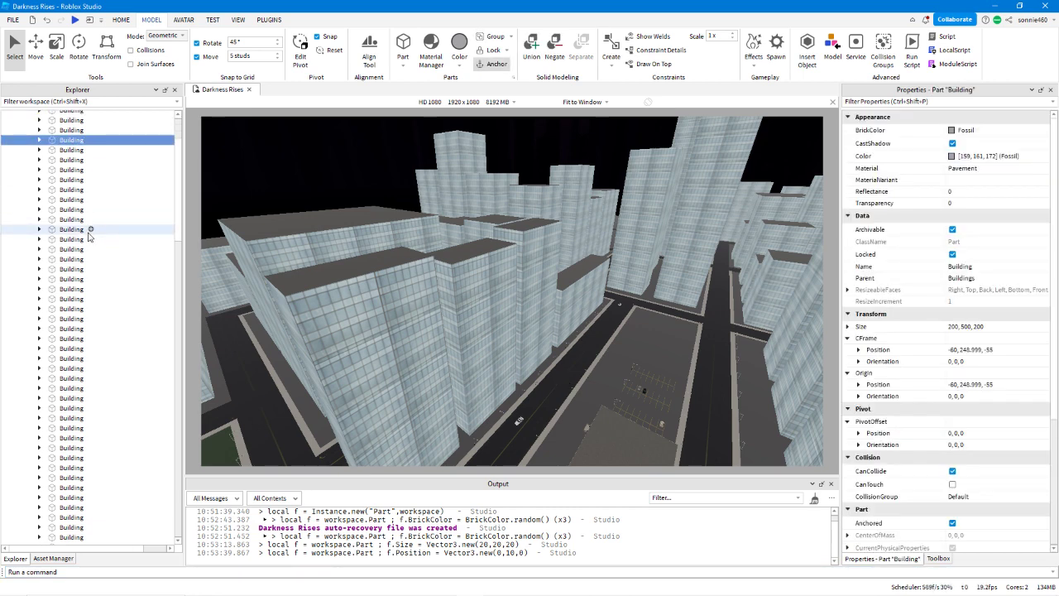
pyautogui.scroll(5, 89, 237)
# Select every Building part in the Buildings folder and try the Oyster BrickColor on all of them.
pyautogui.click(61, 148)
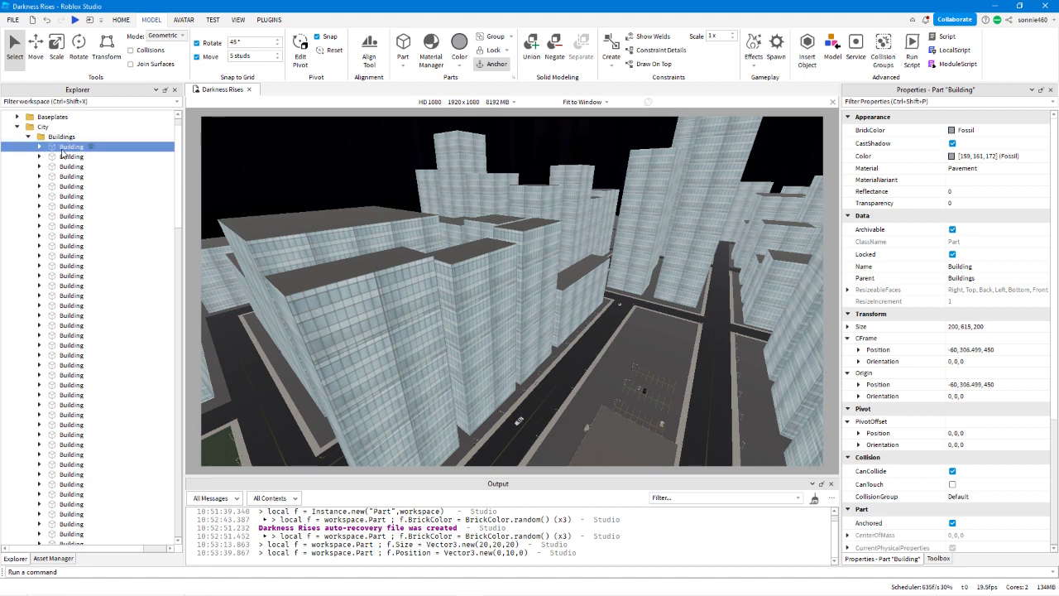
pyautogui.press('f')
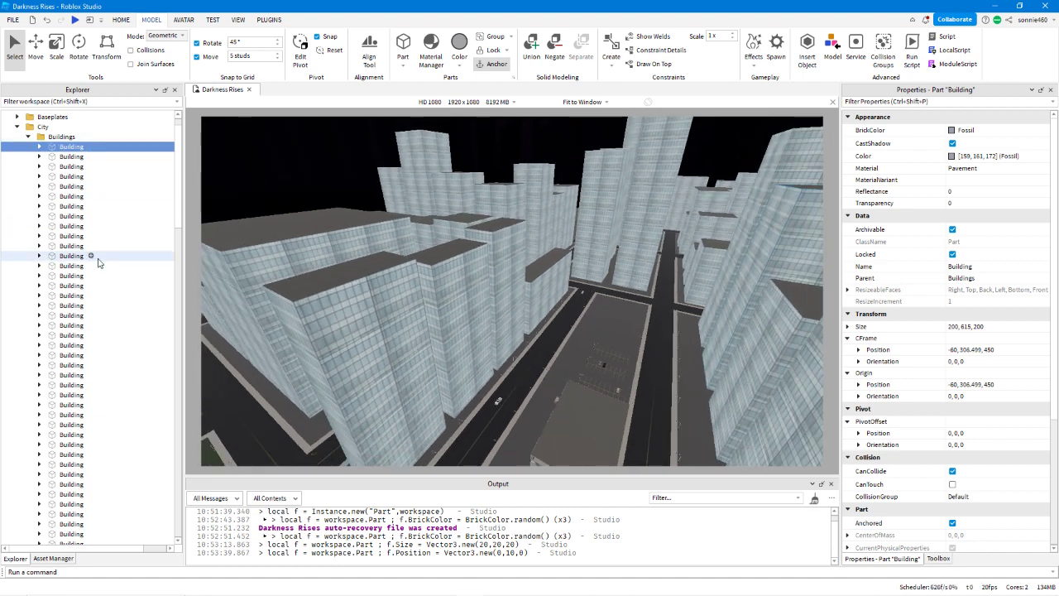
pyautogui.moveTo(625, 299); pyautogui.dragTo(626, 300, button='right')
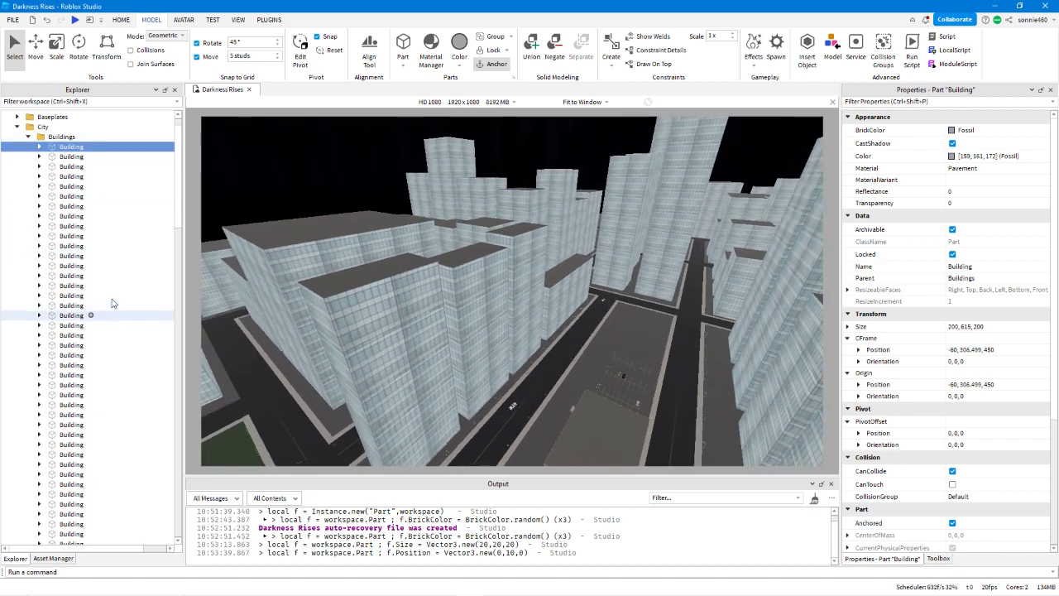
pyautogui.scroll(-5, 107, 298)
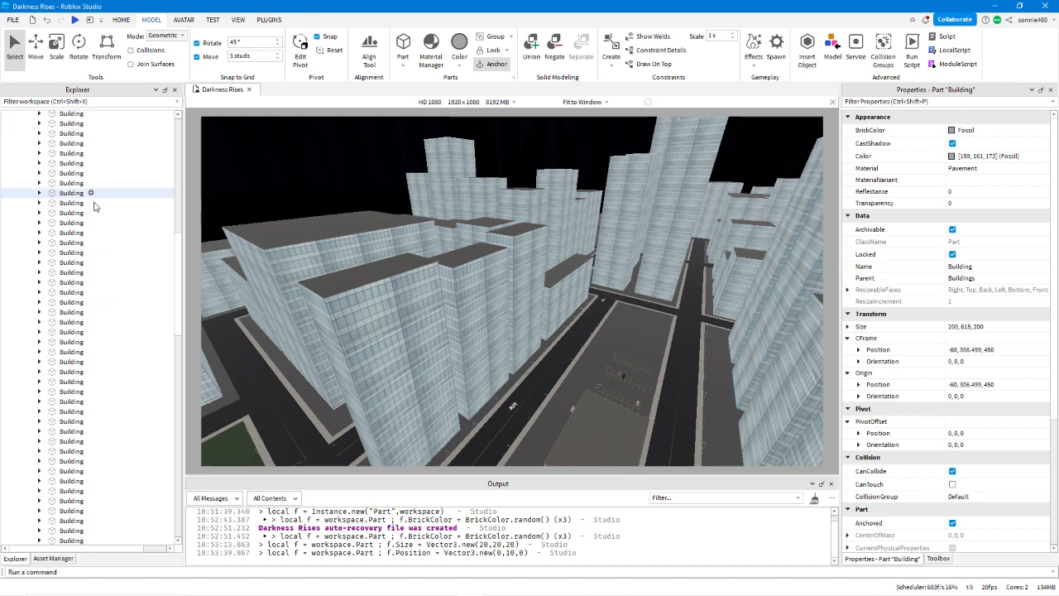
pyautogui.scroll(-3, 95, 207)
pyautogui.scroll(-3, 82, 348)
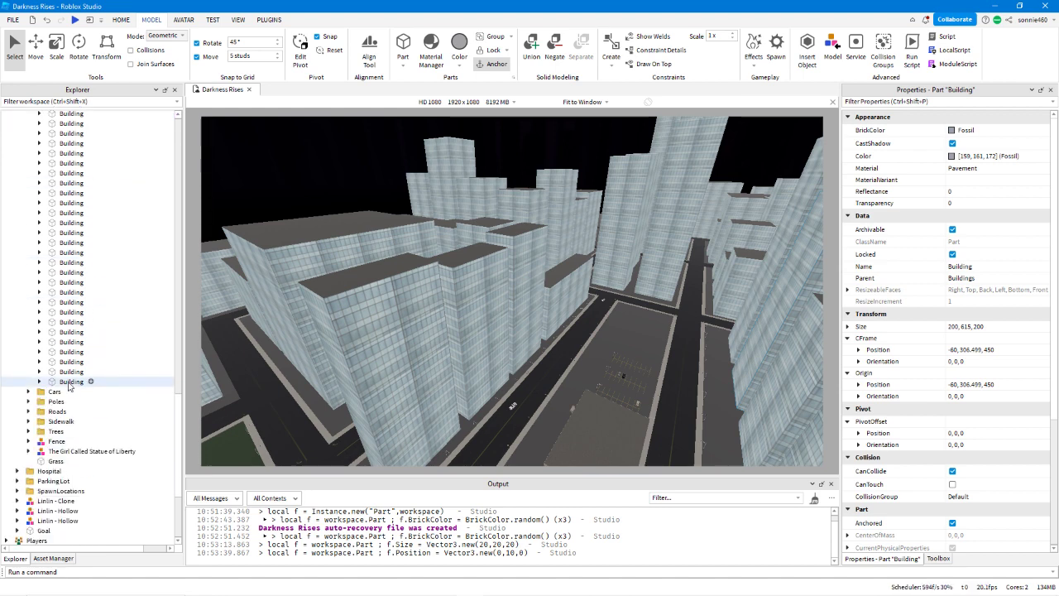
pyautogui.keyDown('shift'); pyautogui.click(69, 381); pyautogui.keyUp('shift')
pyautogui.click(969, 130)
pyautogui.click(985, 132)
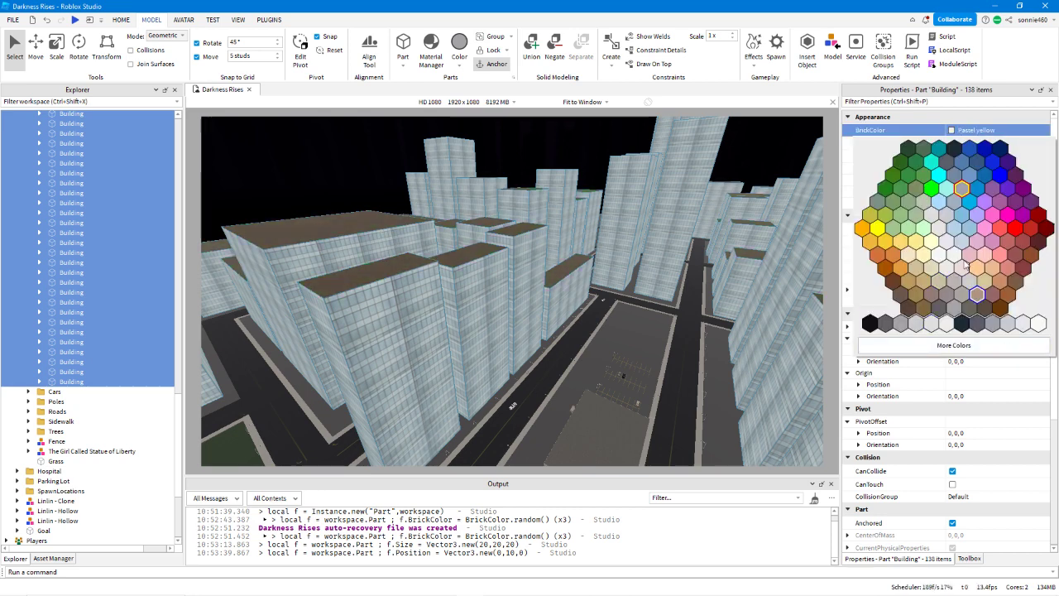
pyautogui.click(945, 240)
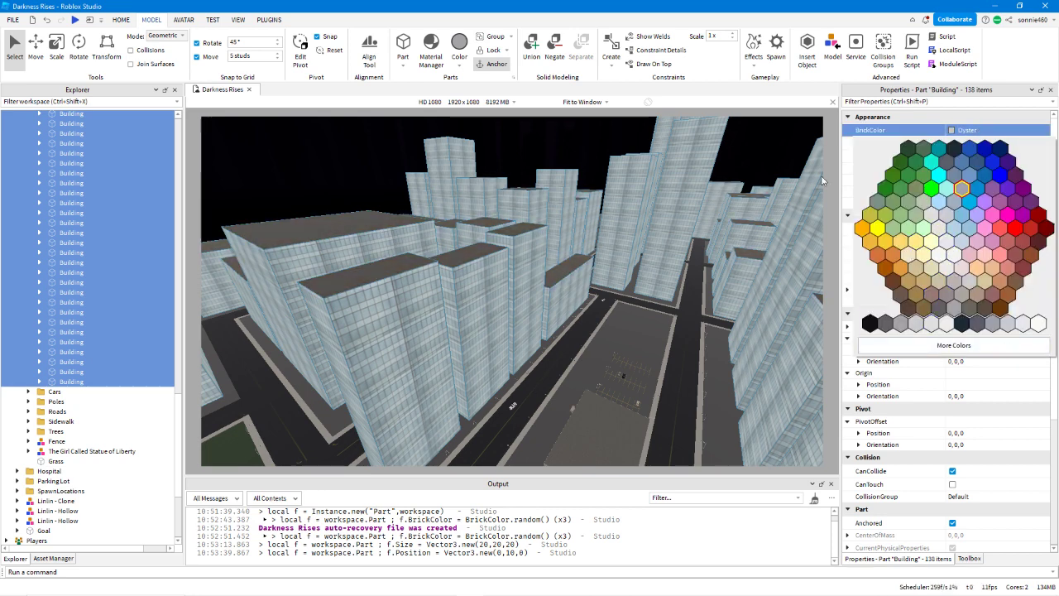
pyautogui.moveTo(677, 320); pyautogui.dragTo(638, 317, button='right')
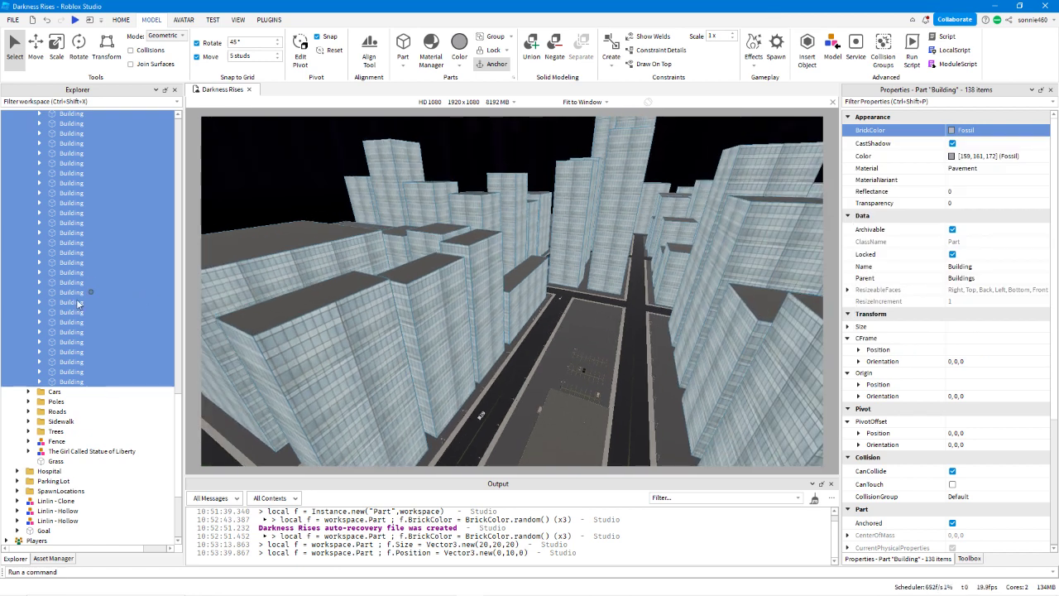
# Group two separate Building parts each into its own Model inside the Buildings folder.
pyautogui.click(60, 282)
pyautogui.scroll(3, 59, 268)
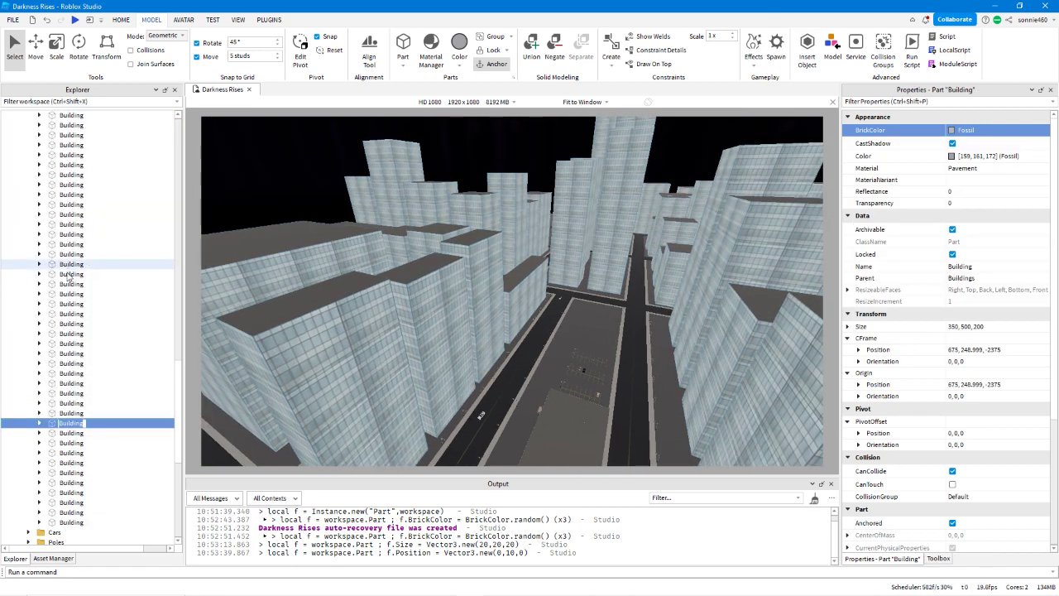
pyautogui.click(71, 404)
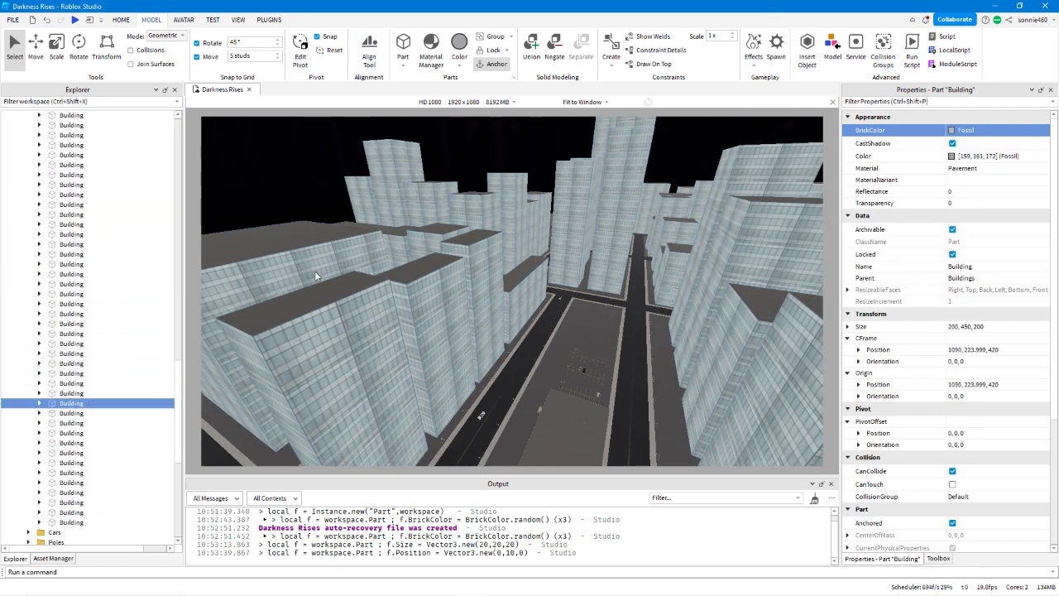
pyautogui.hotkey('ctrl', 'g')
pyautogui.scroll(5, 137, 244)
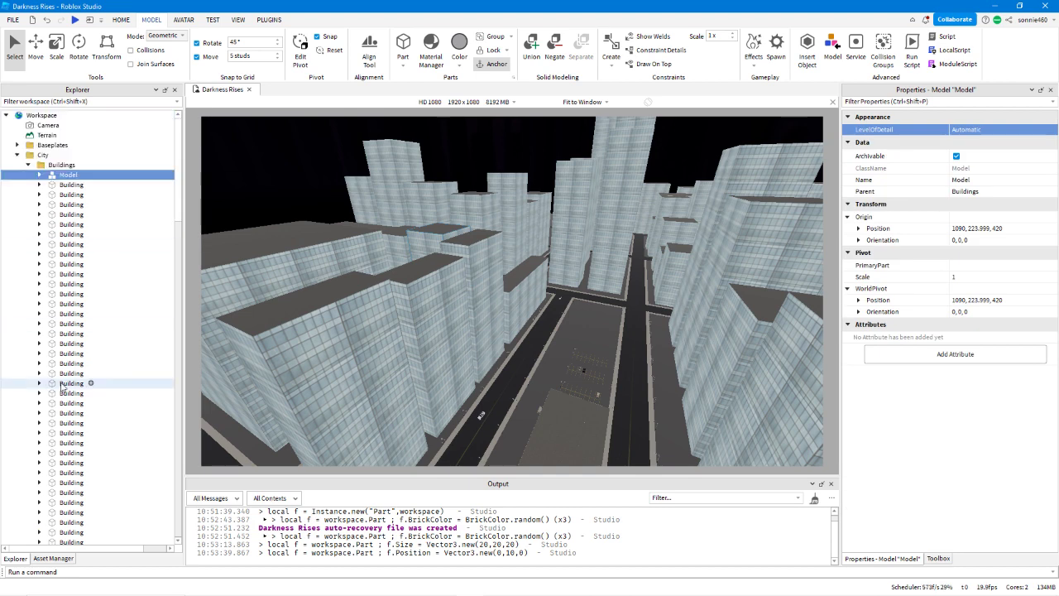
pyautogui.click(63, 385)
pyautogui.hotkey('ctrl', 'g')
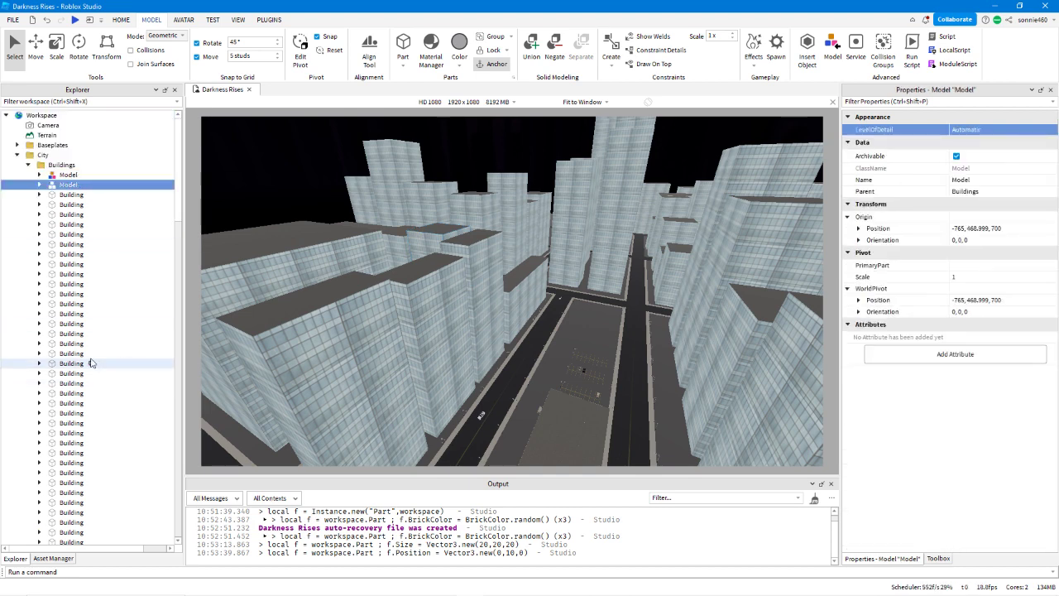
# Check the contents of both new Models in the Buildings folder and collapse them again.
pyautogui.click(40, 185)
pyautogui.click(40, 175)
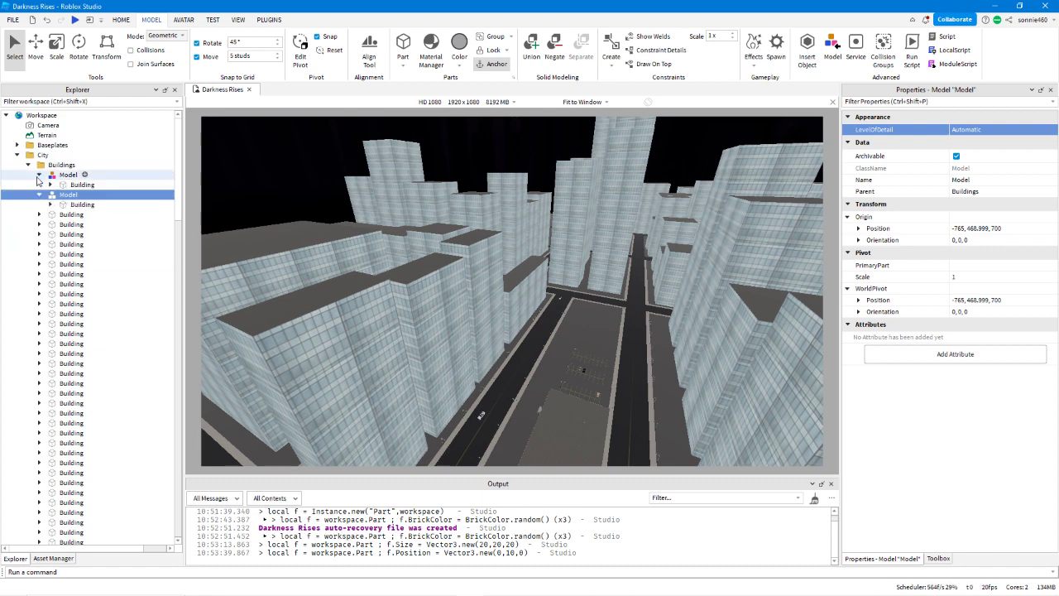
pyautogui.click(40, 175)
pyautogui.click(40, 184)
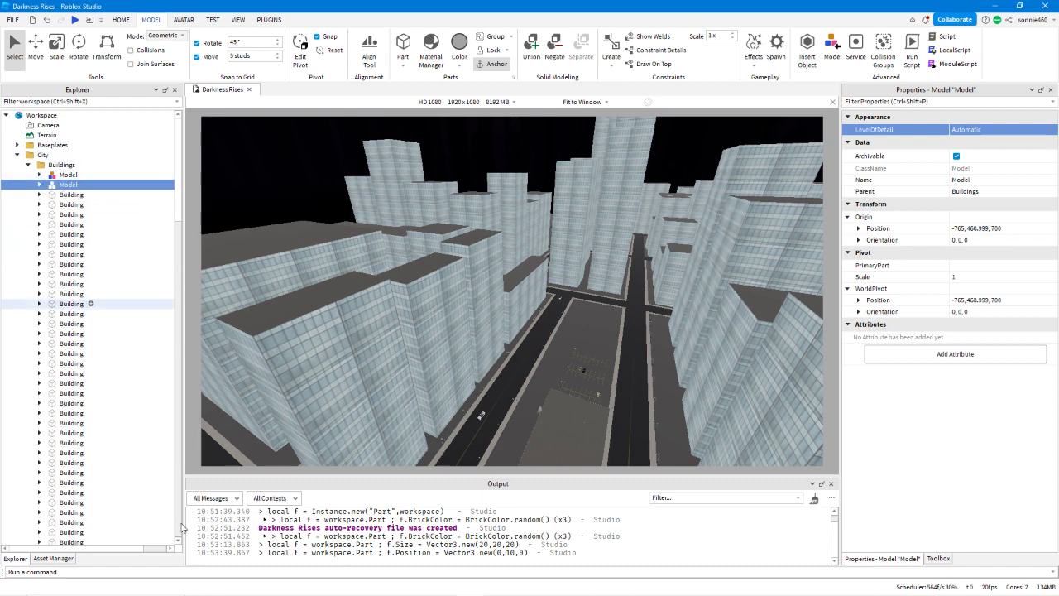
# Enter the loop header for i,v in pairs(workspace.City.Buildings:GetDescendants()) in the command bar.
pyautogui.click(119, 572)
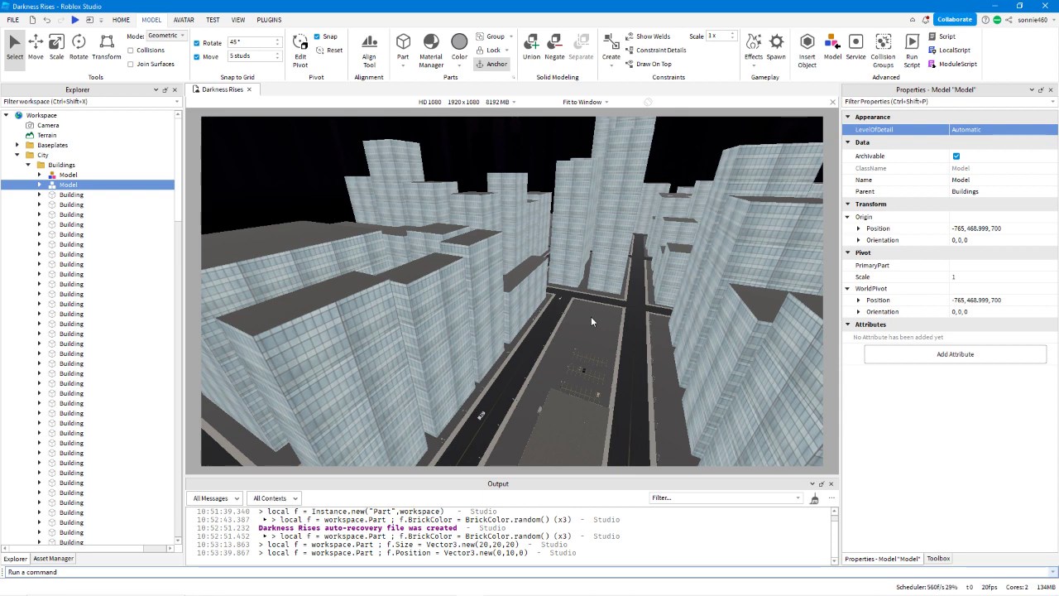
pyautogui.write('for')
pyautogui.write('i,v in pairs(')
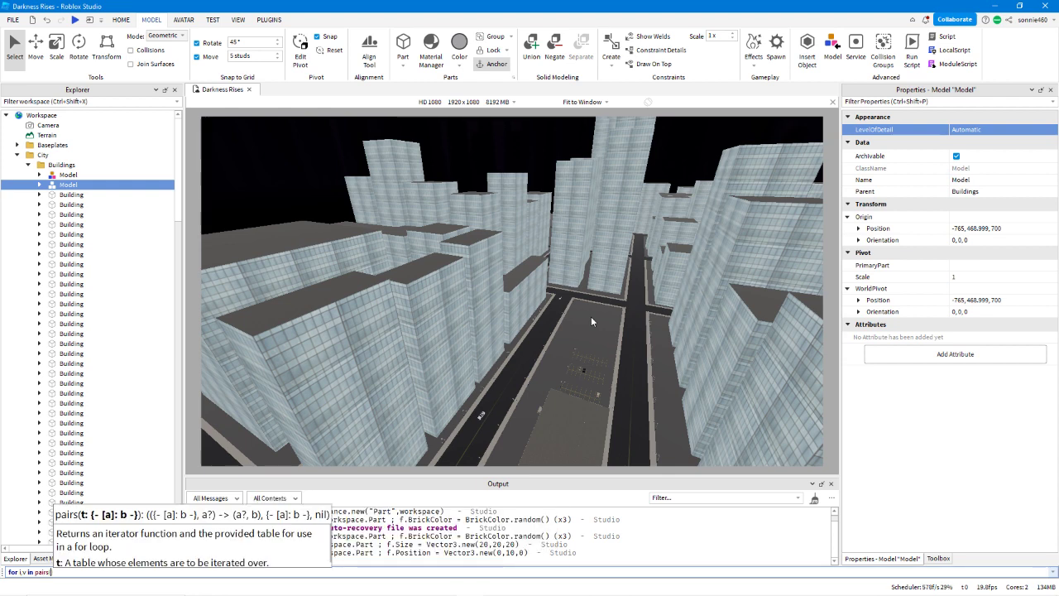
pyautogui.write('workspace.')
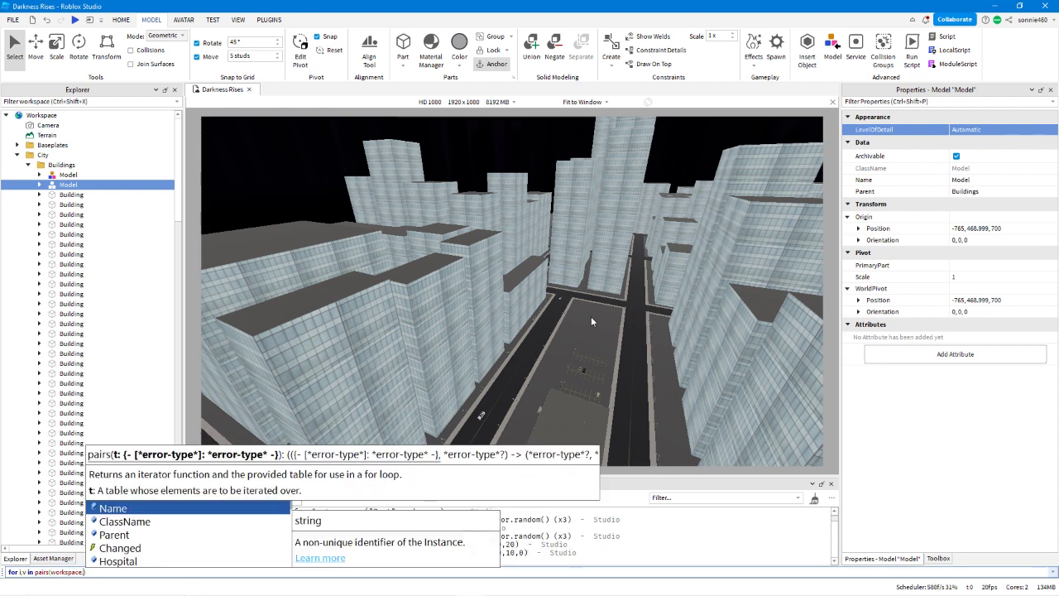
pyautogui.write('City)')
pyautogui.press('Left')
pyautogui.write('.Buildings')
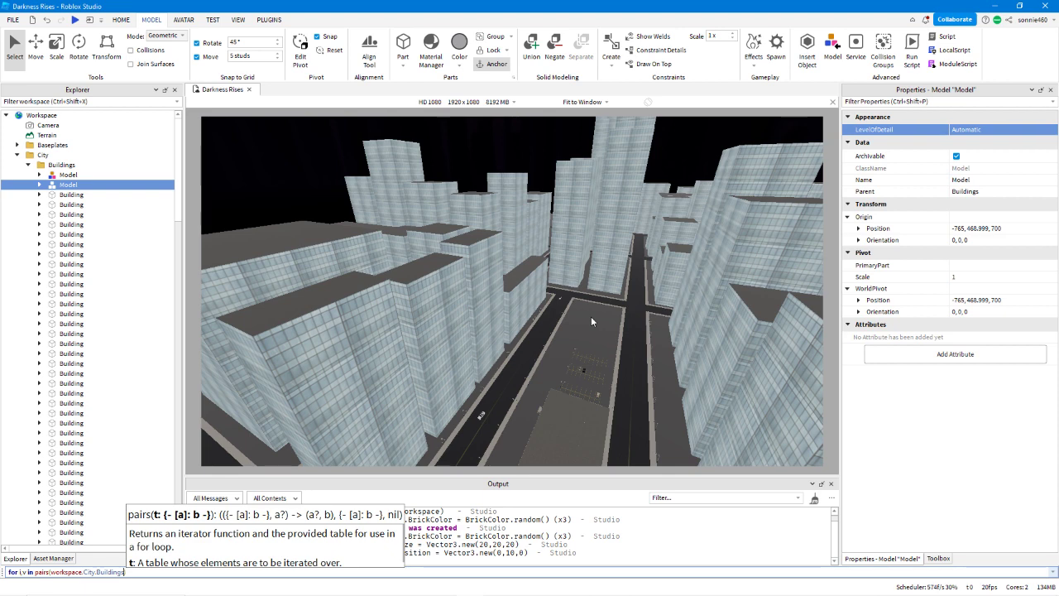
pyautogui.write(':get')
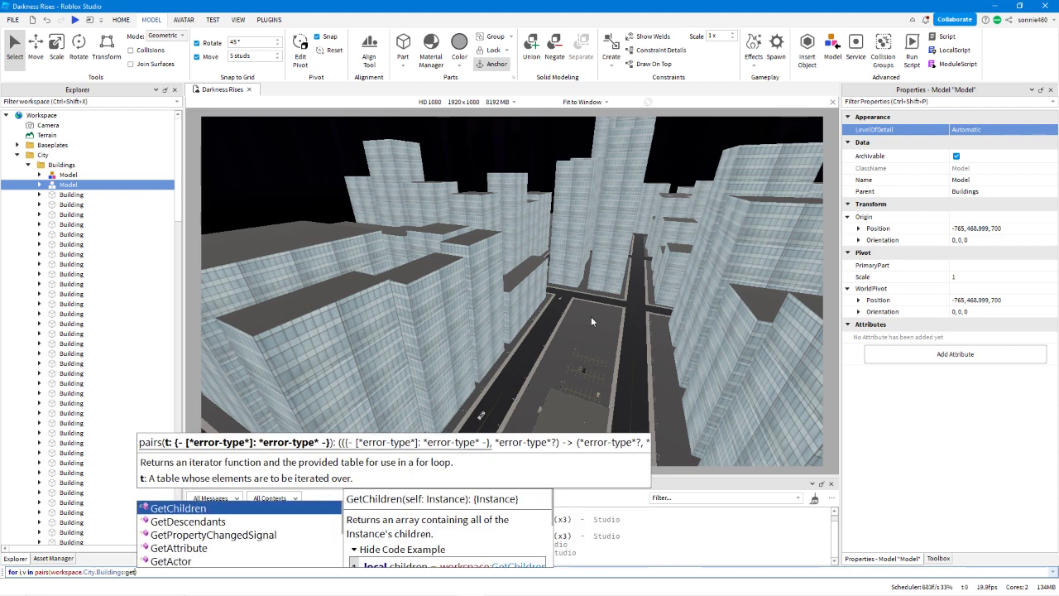
pyautogui.press('Down')
pyautogui.press('Return')
pyautogui.press('Right')
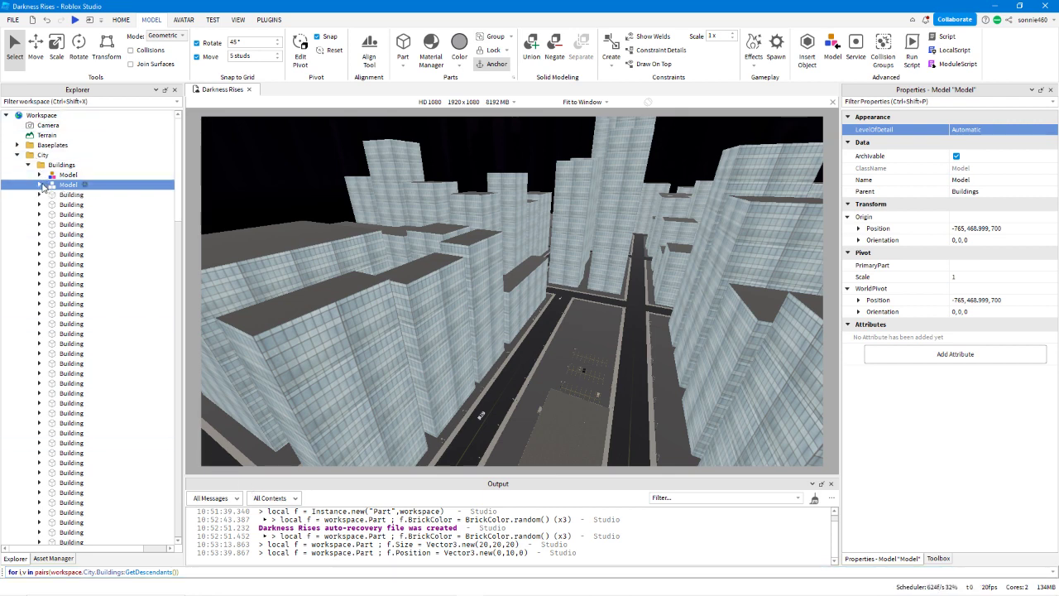
# Compare the ungrouped Building parts with the Building nested inside the second Model.
pyautogui.click(51, 225)
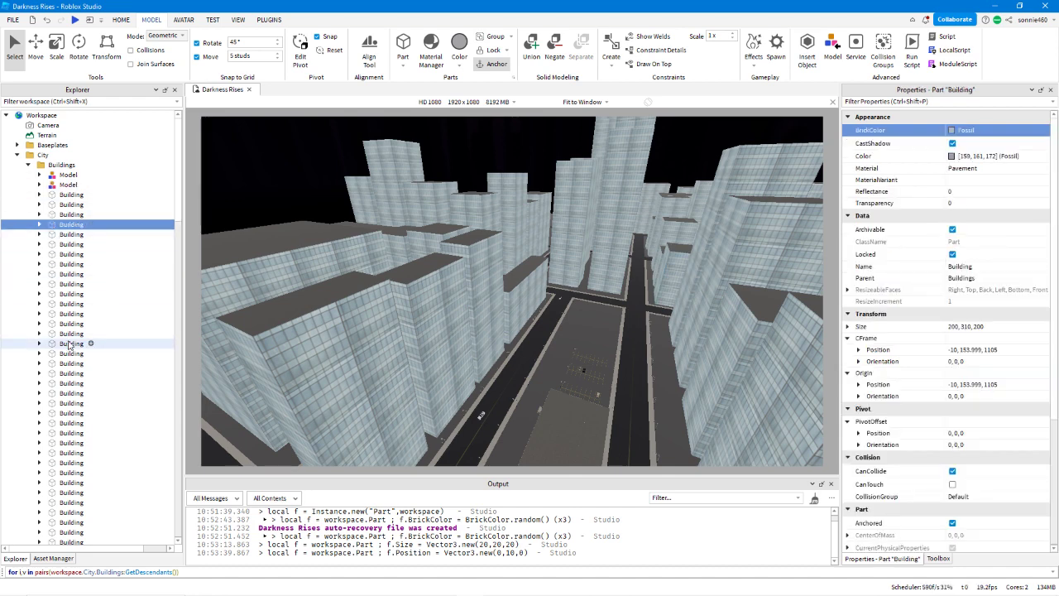
pyautogui.keyDown('shift'); pyautogui.click(66, 185); pyautogui.keyUp('shift')
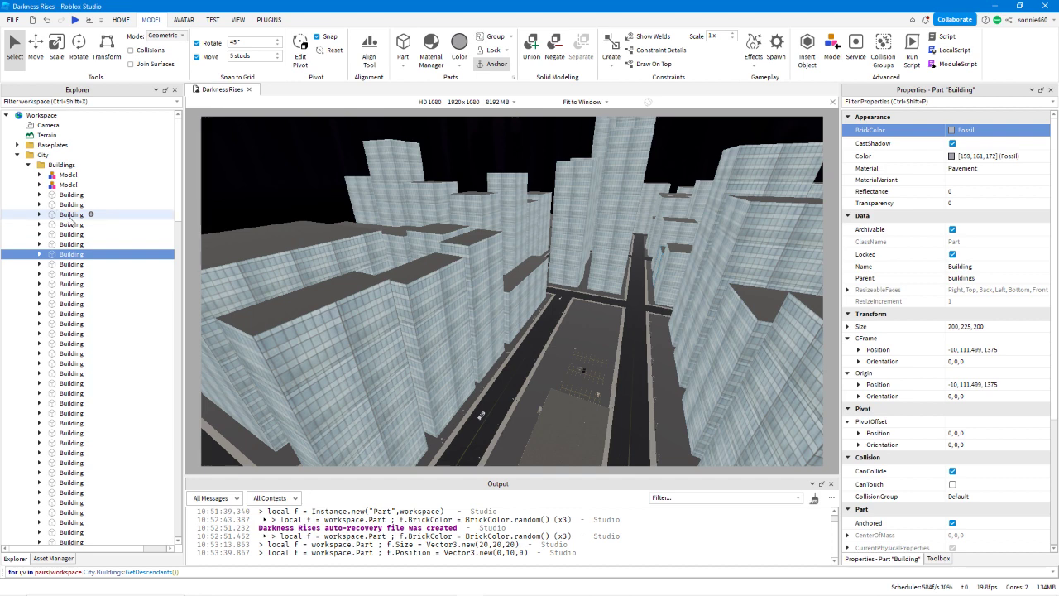
pyautogui.click(66, 185)
pyautogui.click(40, 185)
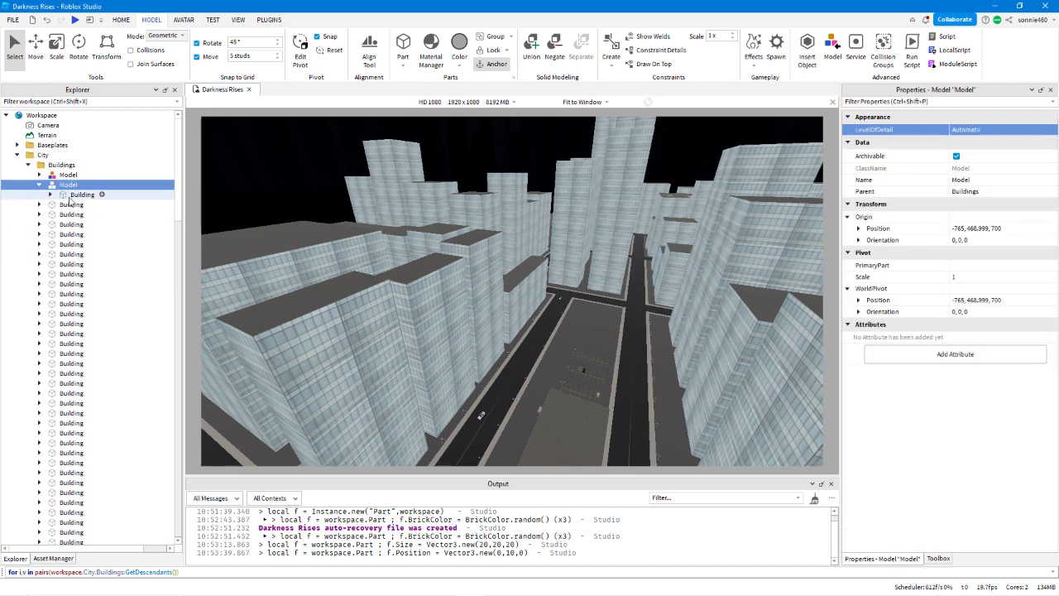
# Check the textures of the Building inside the second Model, and extend the command-bar loop with do if v:IsA("Part") then.
pyautogui.click(71, 195)
pyautogui.click(51, 194)
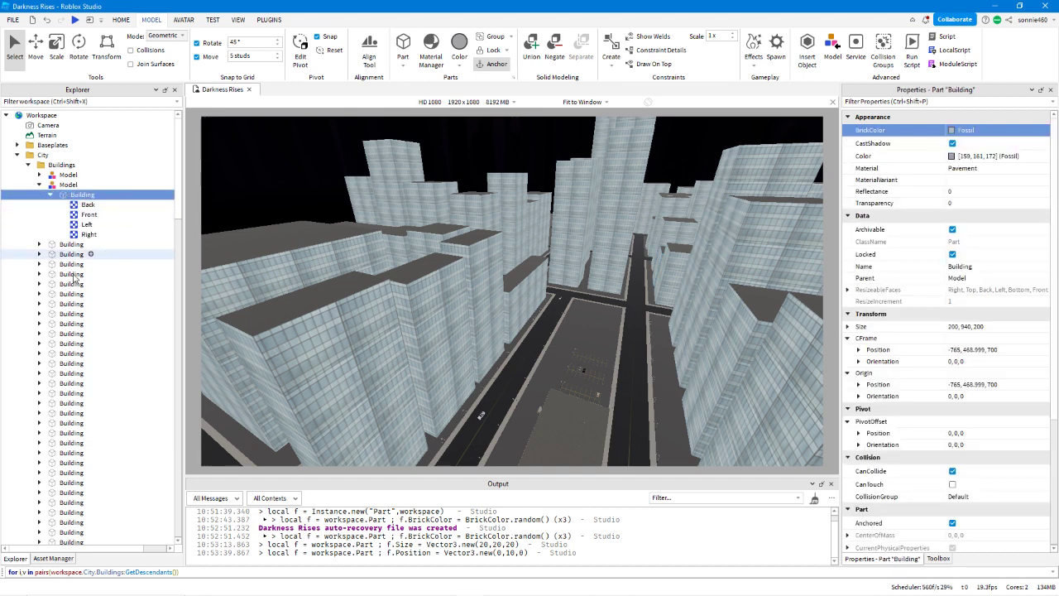
pyautogui.click(178, 573)
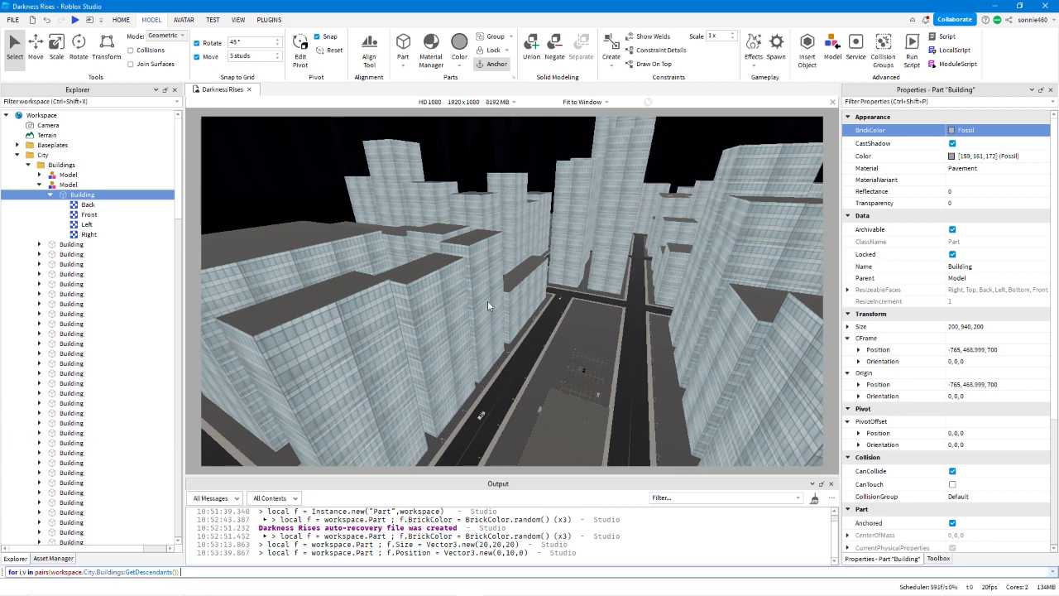
pyautogui.write('do')
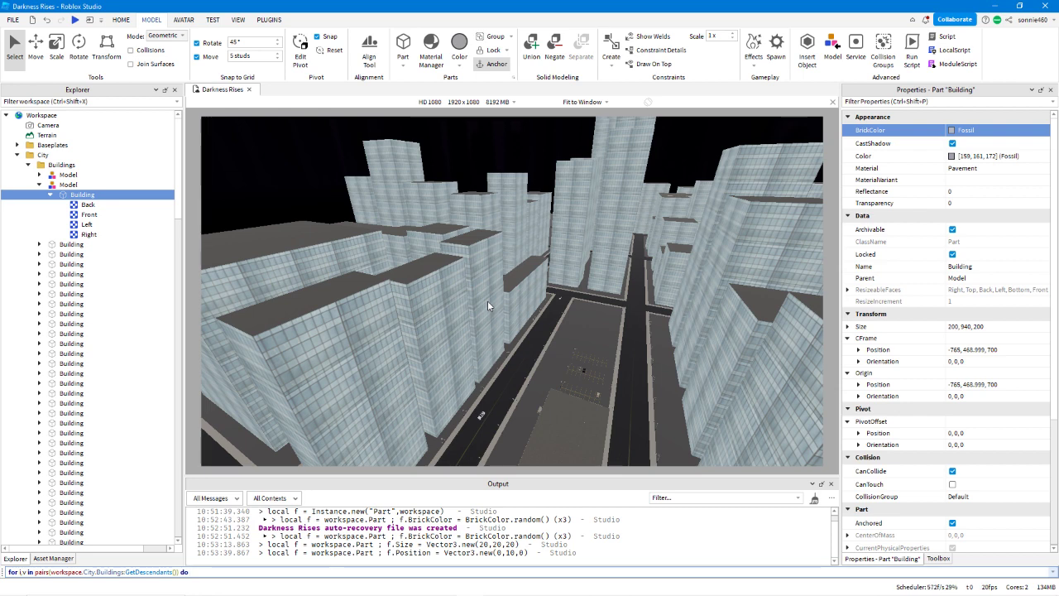
pyautogui.write('if v:IsA("')
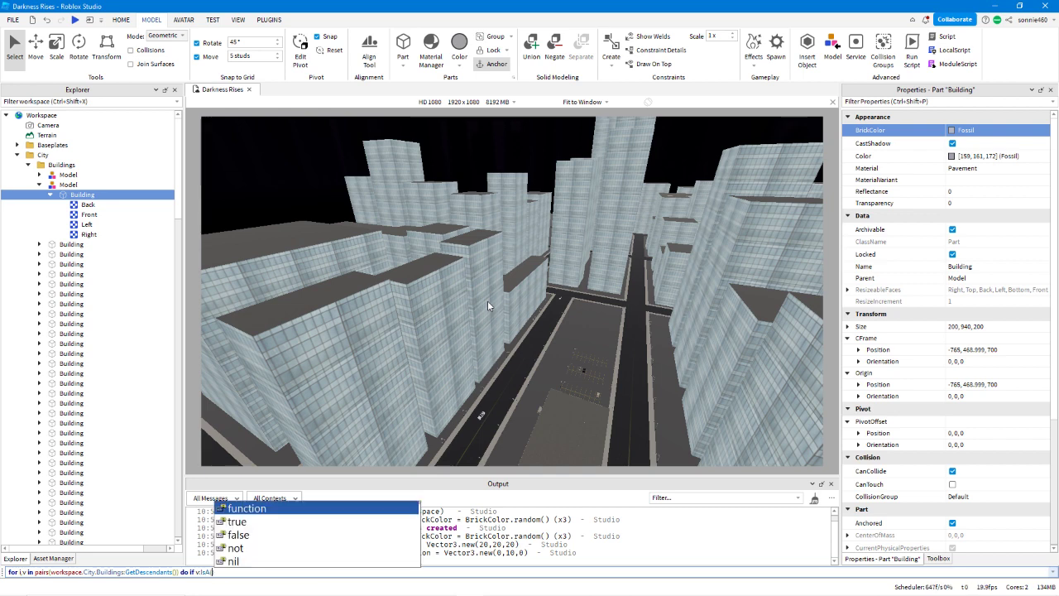
pyautogui.write('Part')
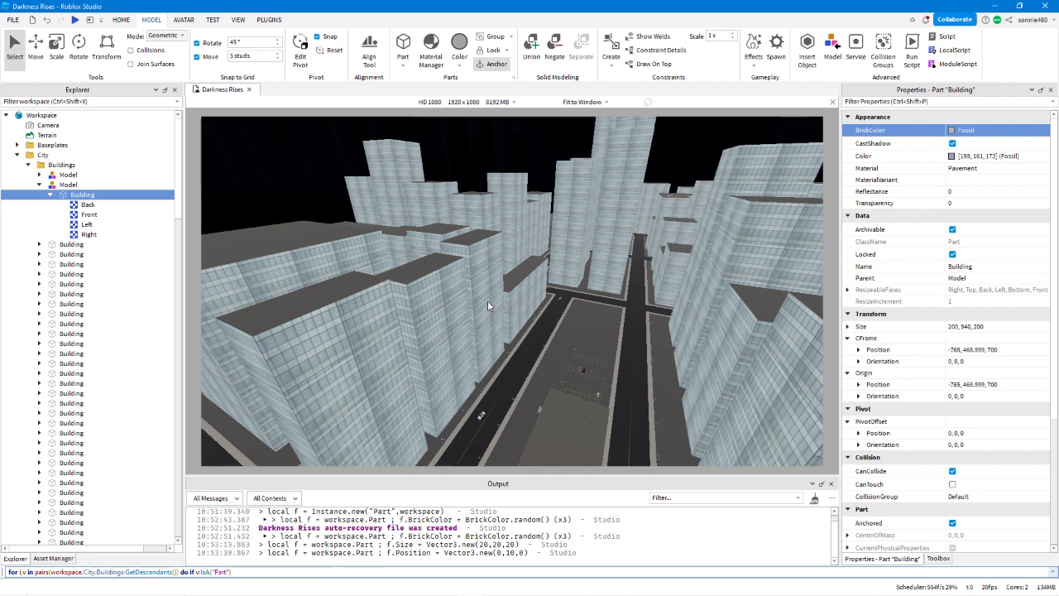
pyautogui.write('") then v')
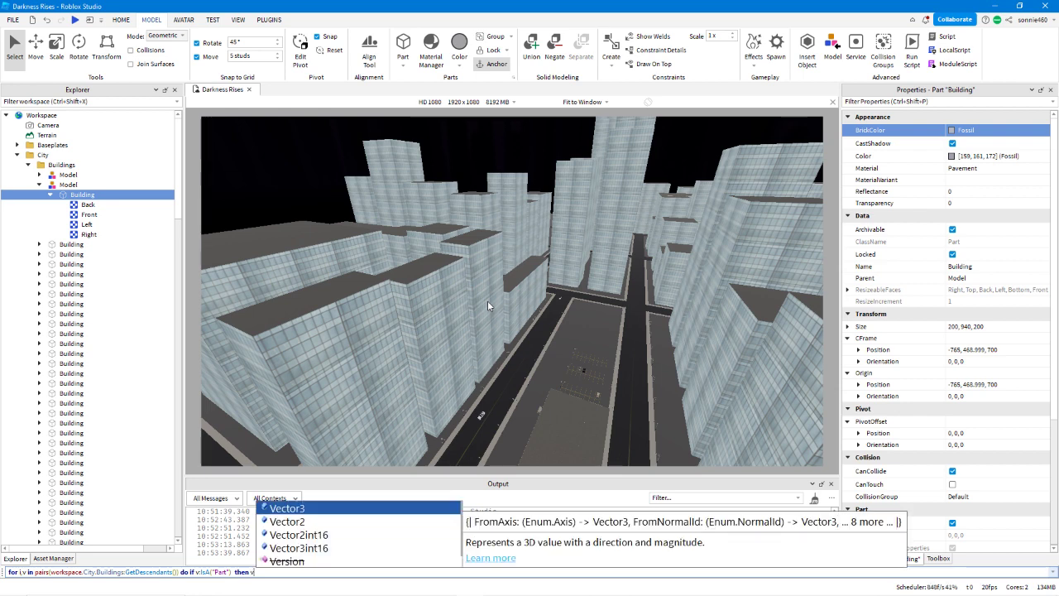
pyautogui.write('.')
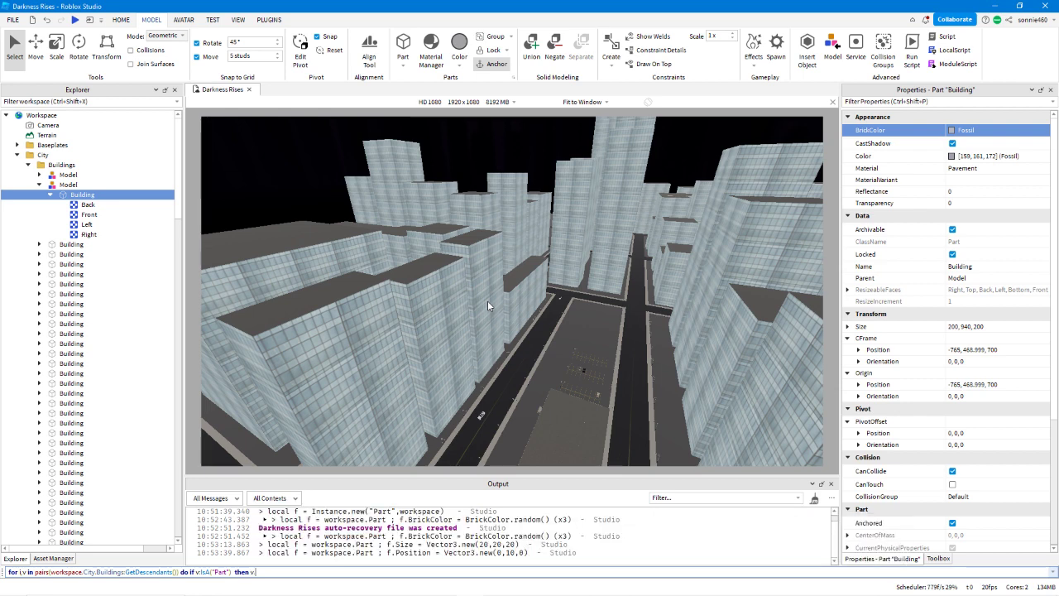
pyautogui.write('BrickColor ')
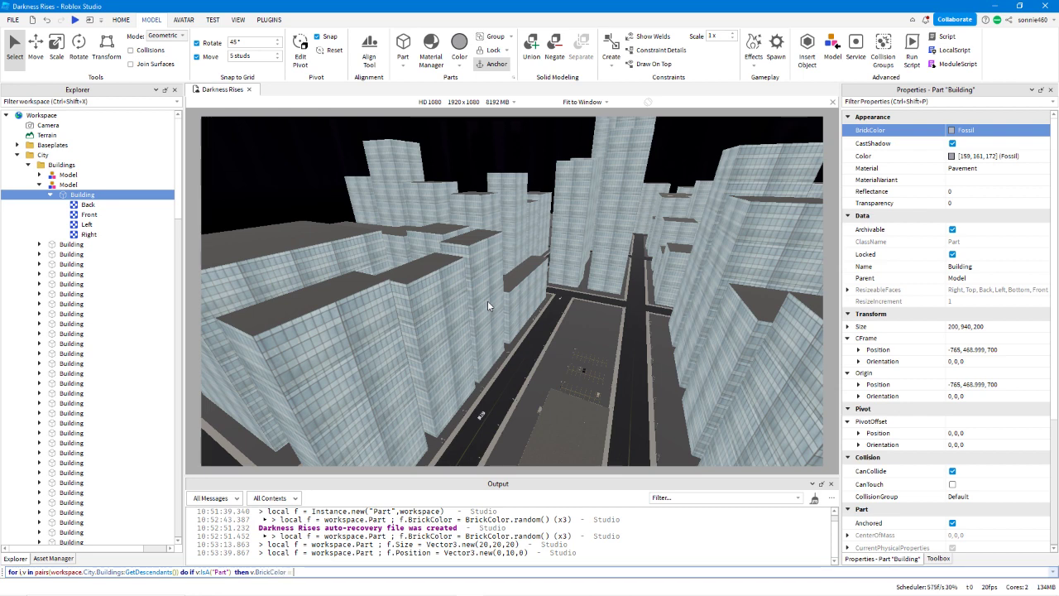
pyautogui.write('= BrickColor.new("')
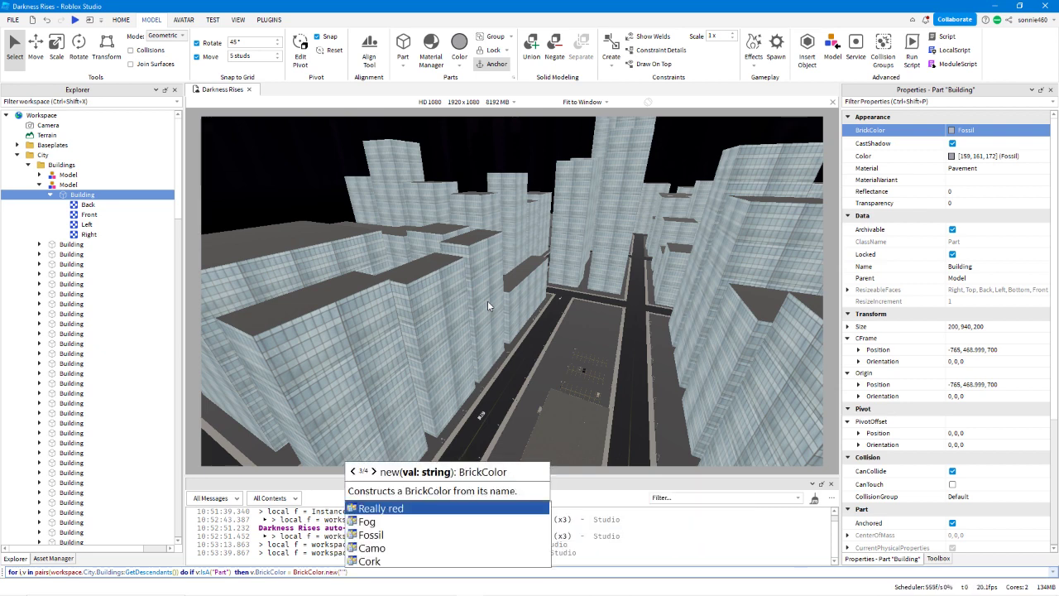
# Add v.BrickColor = BrickColor.new("Really red") as the condition's body and try running the command.
pyautogui.press('Tab')
pyautogui.press('Right')
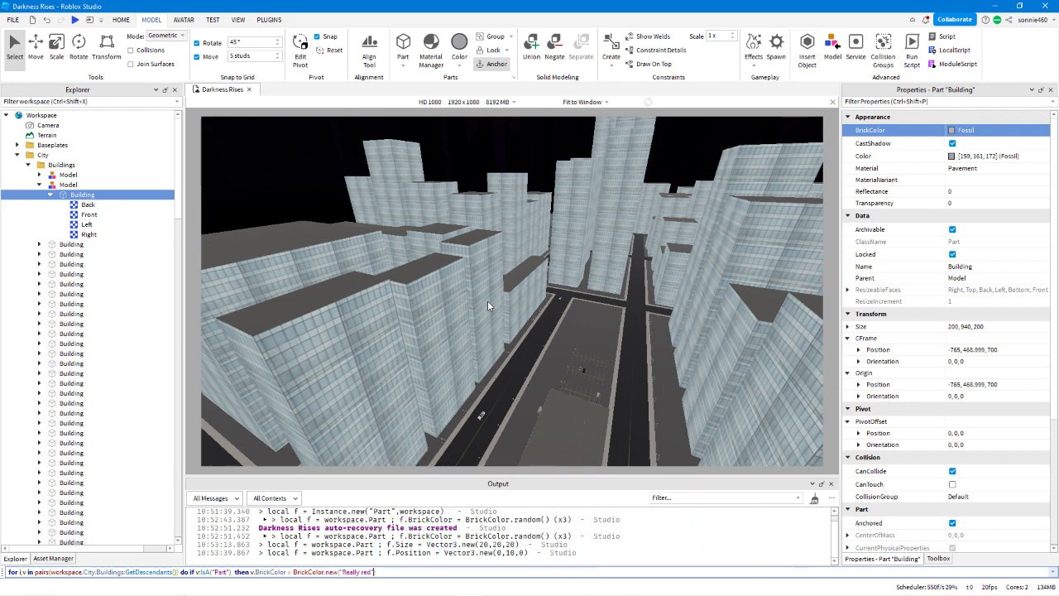
pyautogui.press('Left')
pyautogui.press('Left')
pyautogui.press('Left')
pyautogui.press('Left')
pyautogui.press('Left')
pyautogui.press('Left')
pyautogui.press('Left')
pyautogui.press('Left')
pyautogui.press('Left')
pyautogui.press('Left')
pyautogui.press('Left')
pyautogui.press('Left')
pyautogui.press('Left')
pyautogui.press('Left')
pyautogui.press('Left')
pyautogui.press('Left')
pyautogui.press('Left')
pyautogui.press('Left')
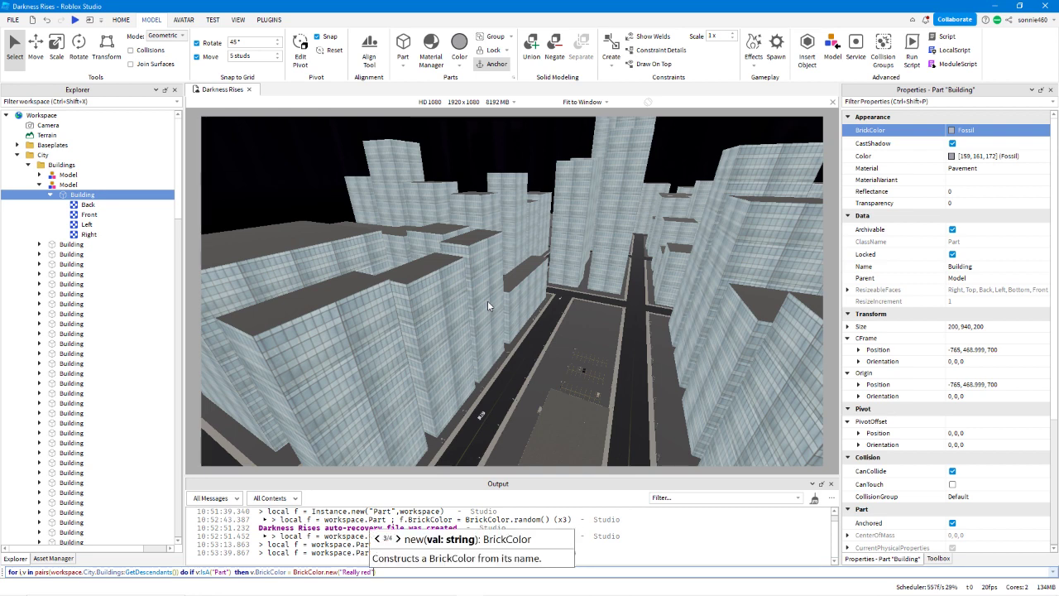
pyautogui.press('Right')
pyautogui.press('Right')
pyautogui.press('Right')
pyautogui.press('Right')
pyautogui.press('Right')
pyautogui.press('Right')
pyautogui.press('Right')
pyautogui.press('Right')
pyautogui.press('Right')
pyautogui.press('Right')
pyautogui.press('Right')
pyautogui.press('Right')
pyautogui.press('Right')
pyautogui.press('Right')
pyautogui.press('Right')
pyautogui.press('Right')
pyautogui.press('Right')
pyautogui.press('Right')
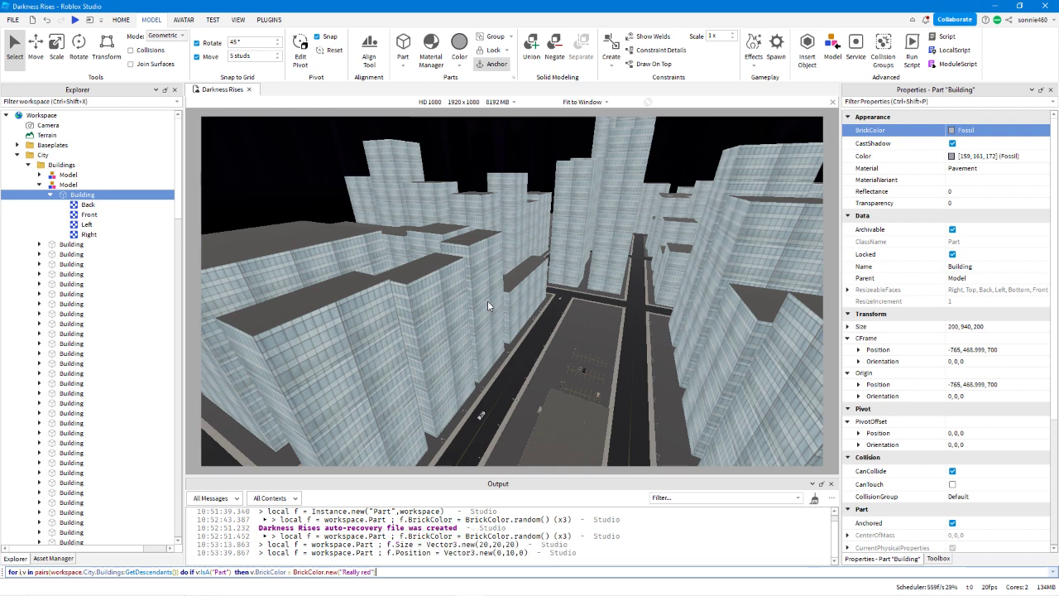
pyautogui.press('Return')
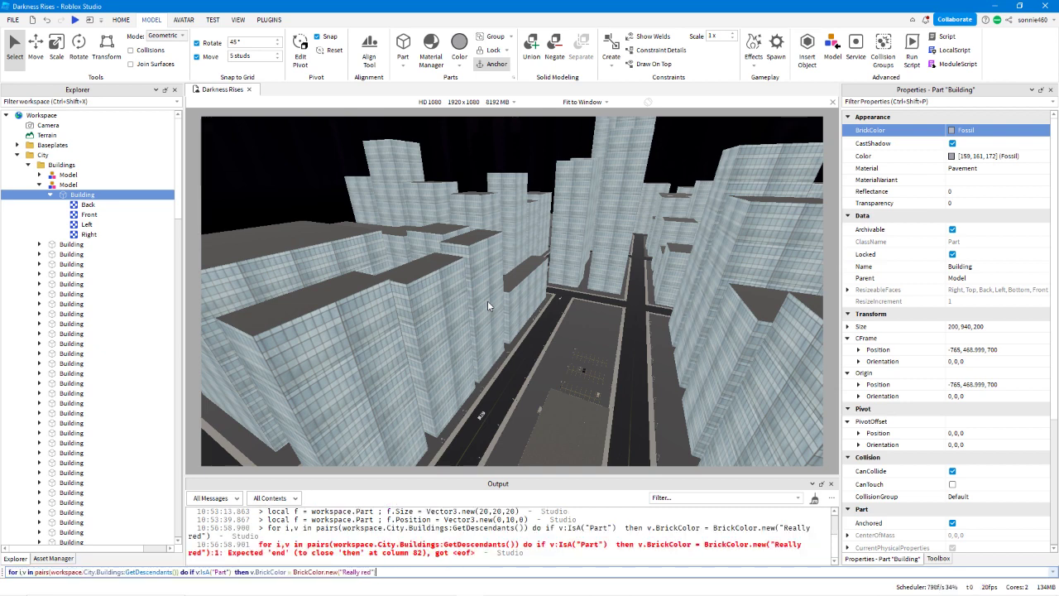
# Complete the command with end end, run it to recolour every Building part, and look over the roofs.
pyautogui.press('Left')
pyautogui.press('Left')
pyautogui.press('Left')
pyautogui.press('Left')
pyautogui.press('Left')
pyautogui.press('Left')
pyautogui.press('Left')
pyautogui.press('Left')
pyautogui.press('Left')
pyautogui.press('Left')
pyautogui.press('Left')
pyautogui.press('Left')
pyautogui.press('Left')
pyautogui.press('Left')
pyautogui.press('Left')
pyautogui.press('Left')
pyautogui.press('Left')
pyautogui.press('Left')
pyautogui.write('end')
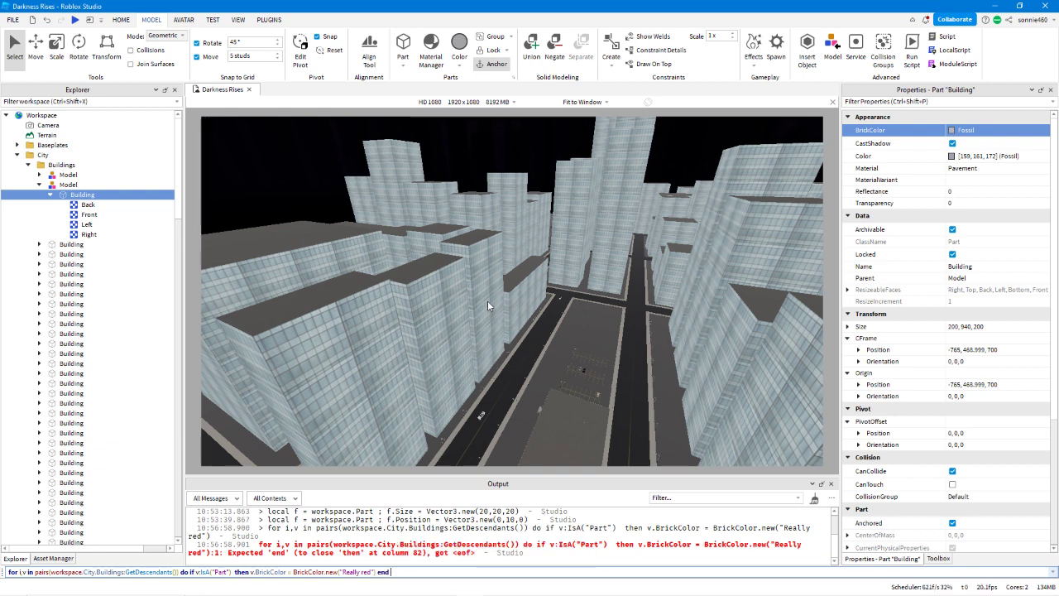
pyautogui.write(' end')
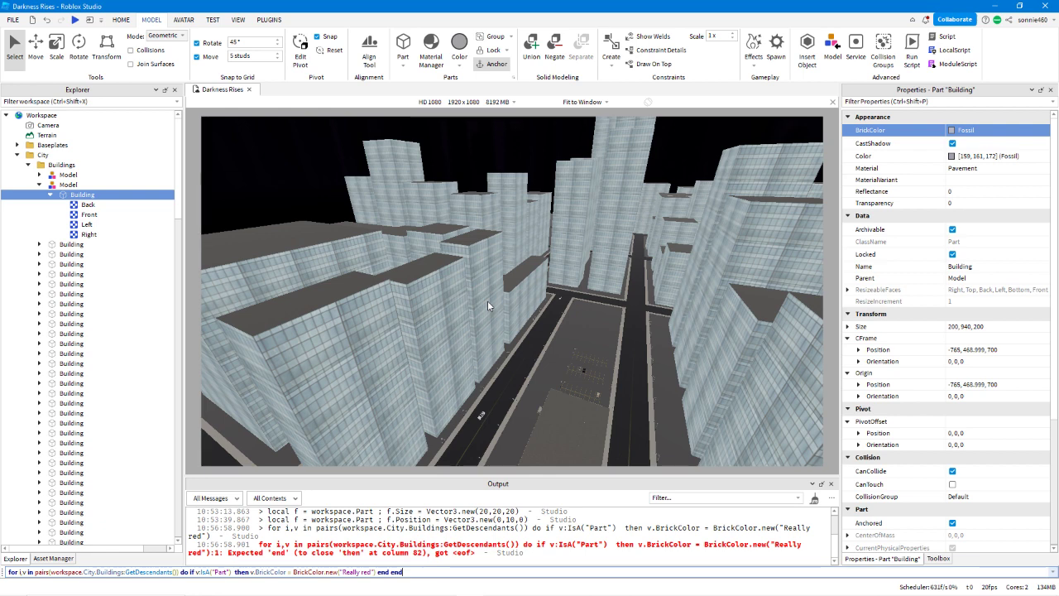
pyautogui.press('Return')
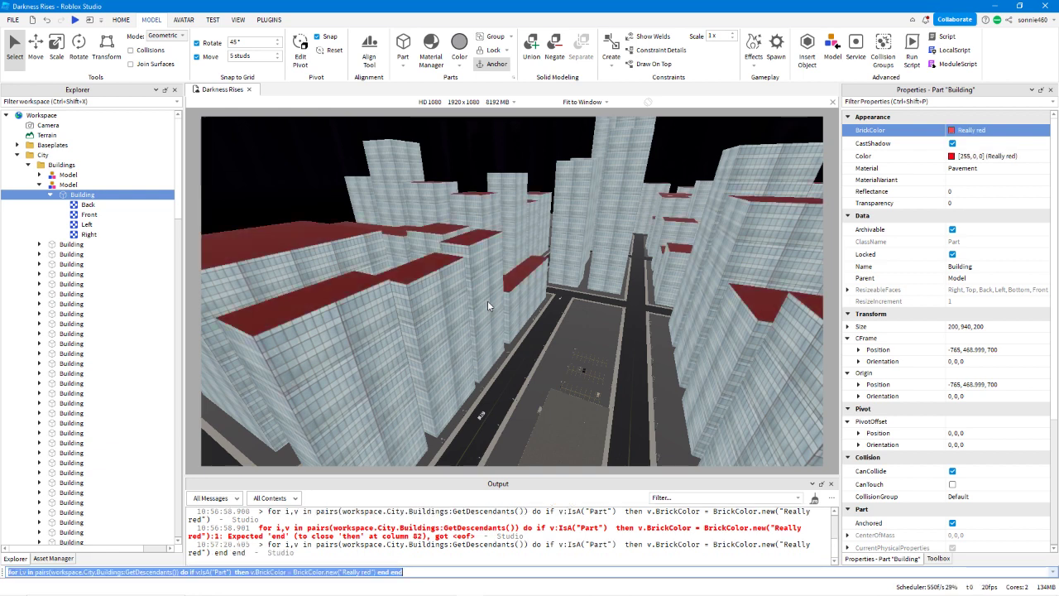
pyautogui.moveTo(530, 307); pyautogui.dragTo(530, 308, button='right')
pyautogui.press('a')
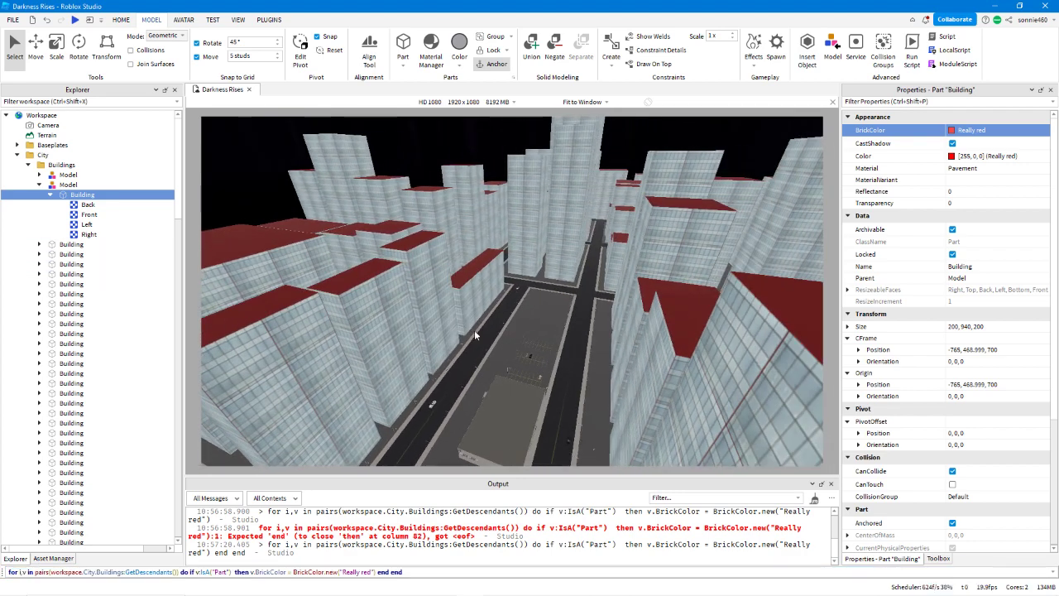
pyautogui.moveTo(553, 371); pyautogui.dragTo(553, 370, button='right')
pyautogui.press('q')
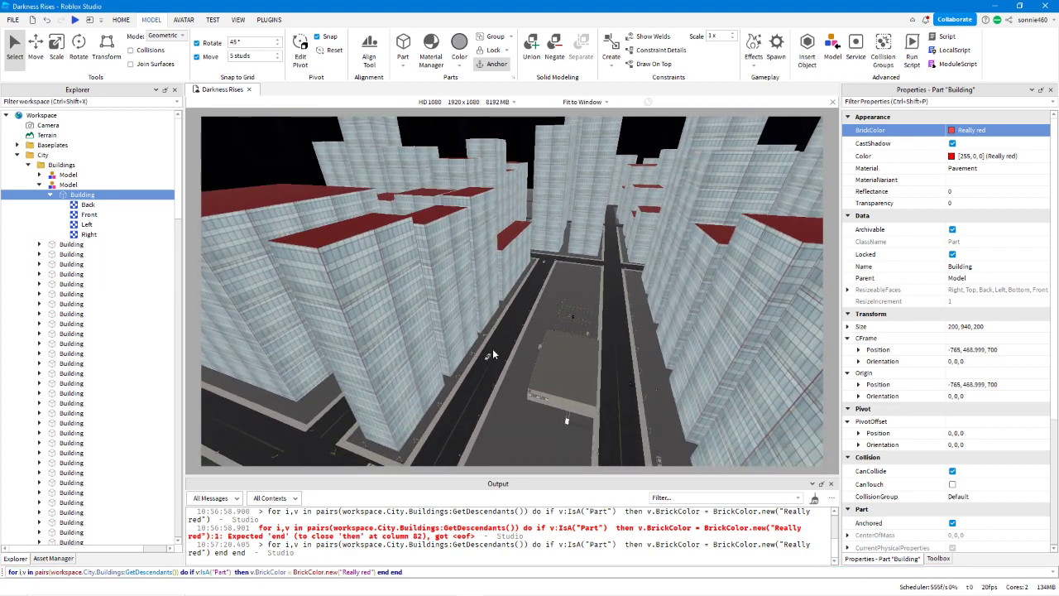
pyautogui.moveTo(494, 350); pyautogui.dragTo(493, 350, button='right')
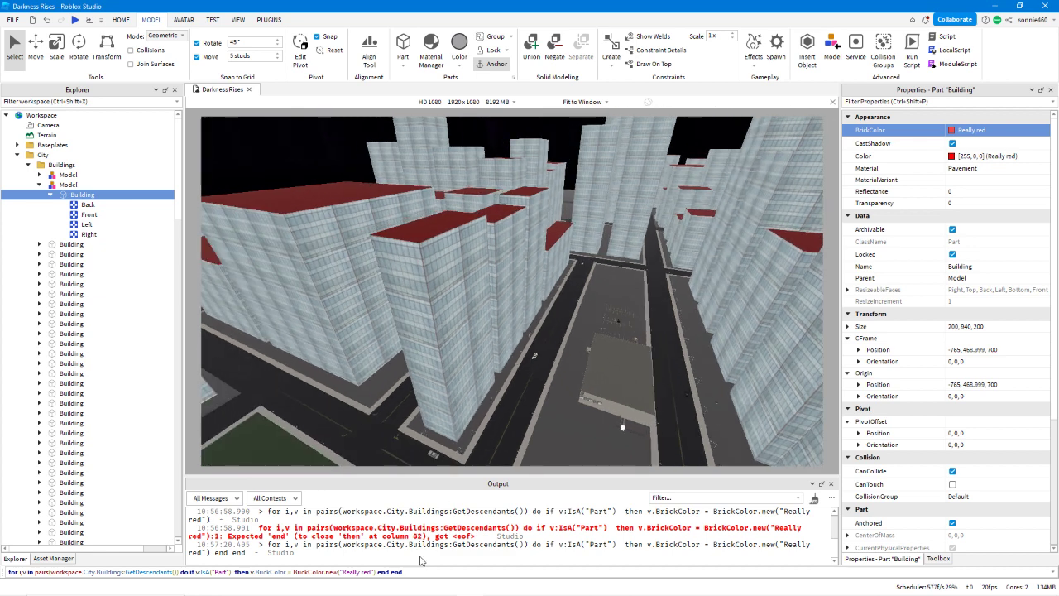
# Remove the closing end end from the command and undo the recolouring of the buildings.
pyautogui.click(408, 570)
pyautogui.press('BackSpace')
pyautogui.press('BackSpace')
pyautogui.press('BackSpace')
pyautogui.press('BackSpace')
pyautogui.press('BackSpace')
pyautogui.press('BackSpace')
pyautogui.press('BackSpace')
pyautogui.press('BackSpace')
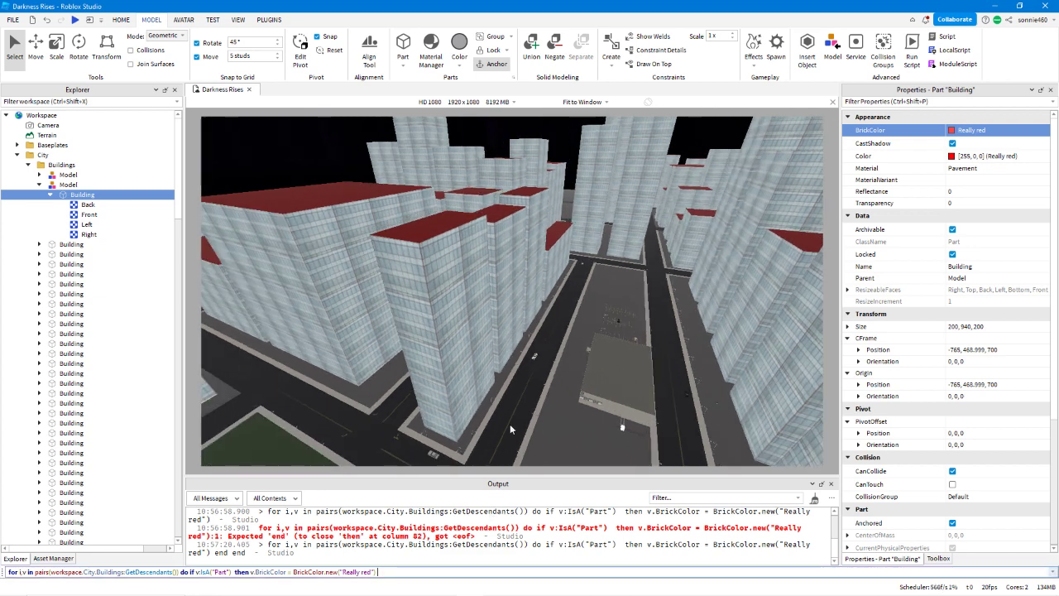
pyautogui.click(510, 428)
pyautogui.hotkey('ctrl', 'z')
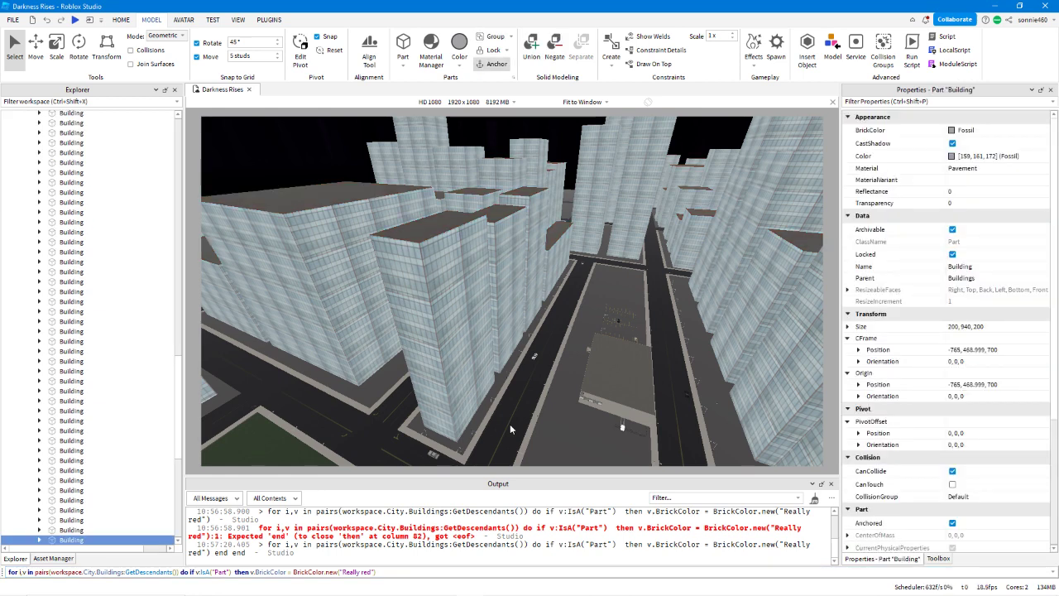
pyautogui.scroll(12, 110, 425)
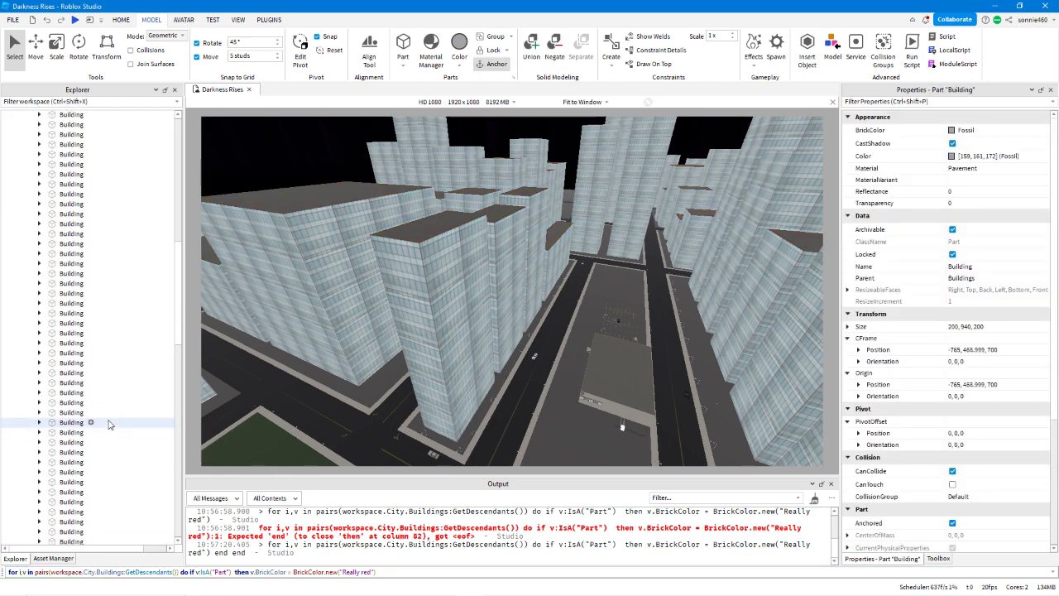
pyautogui.scroll(6, 110, 425)
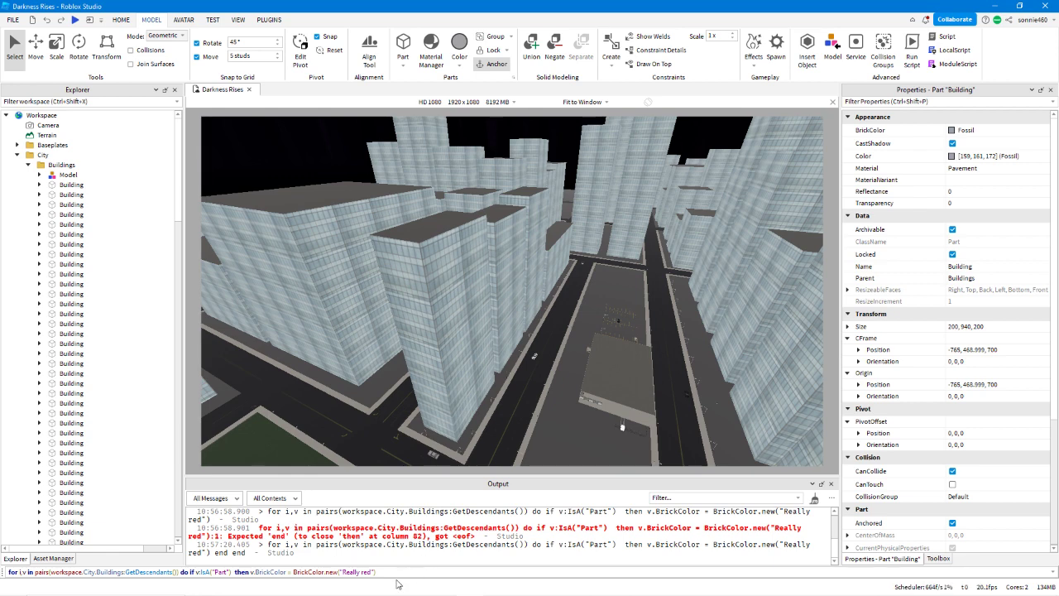
# Delete the then keyword and the BrickColor assignment so the command stops after if v:IsA("Part").
pyautogui.moveTo(394, 573); pyautogui.dragTo(181, 573)
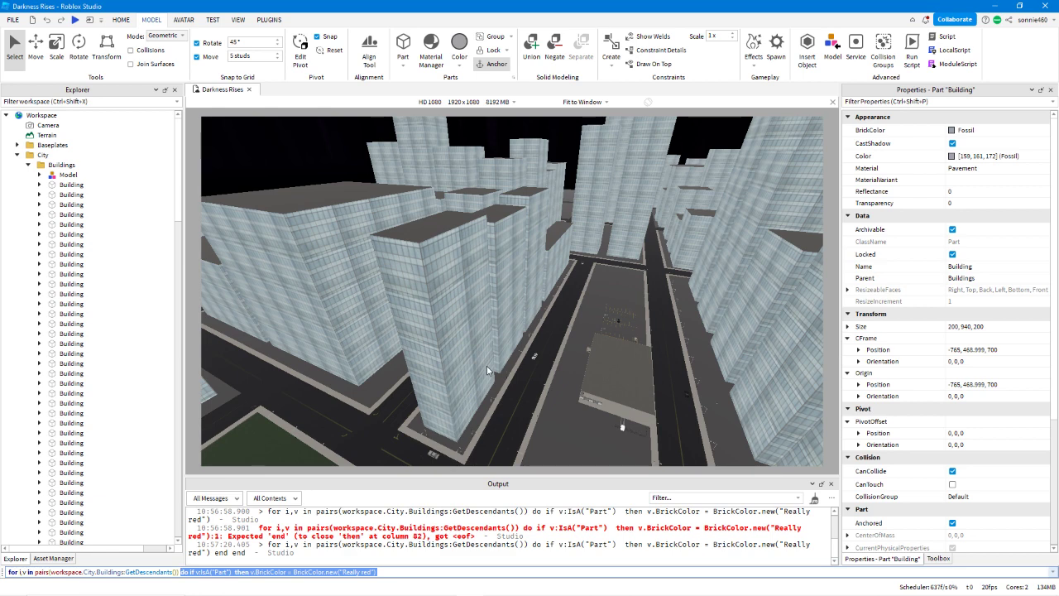
pyautogui.moveTo(487, 366); pyautogui.dragTo(496, 359, button='right')
pyautogui.press('w')
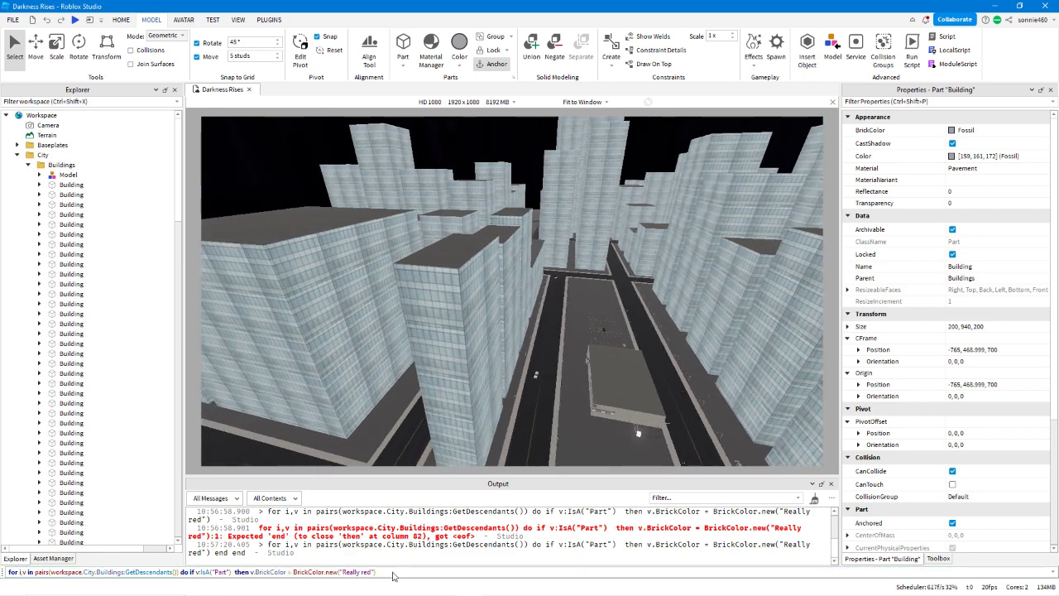
pyautogui.moveTo(394, 575); pyautogui.dragTo(190, 571)
pyautogui.moveTo(377, 572); pyautogui.dragTo(237, 572)
pyautogui.click(236, 572)
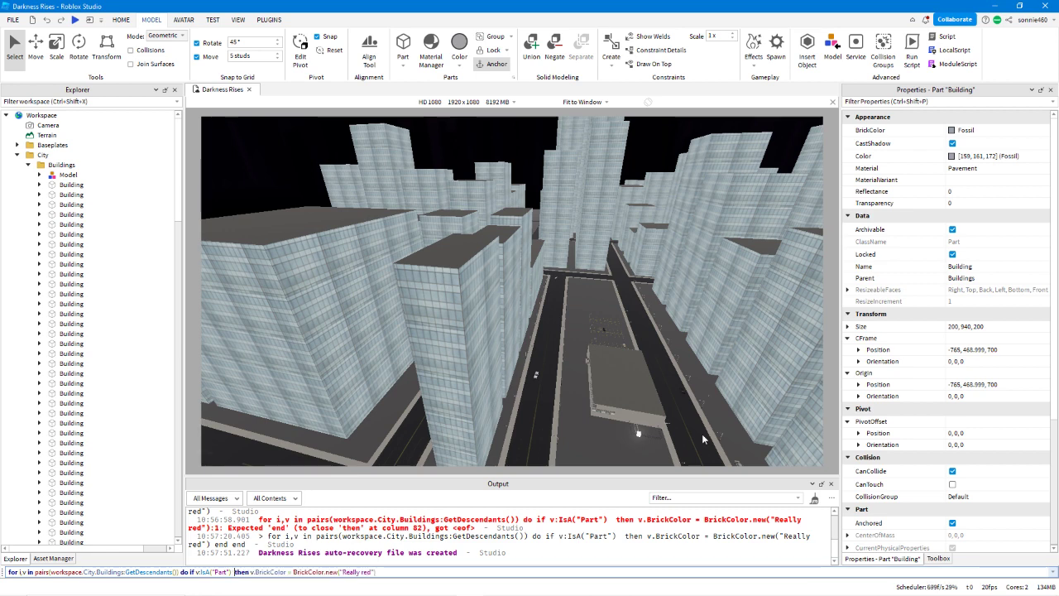
pyautogui.hotkey('shift', 'End')
pyautogui.press('Delete')
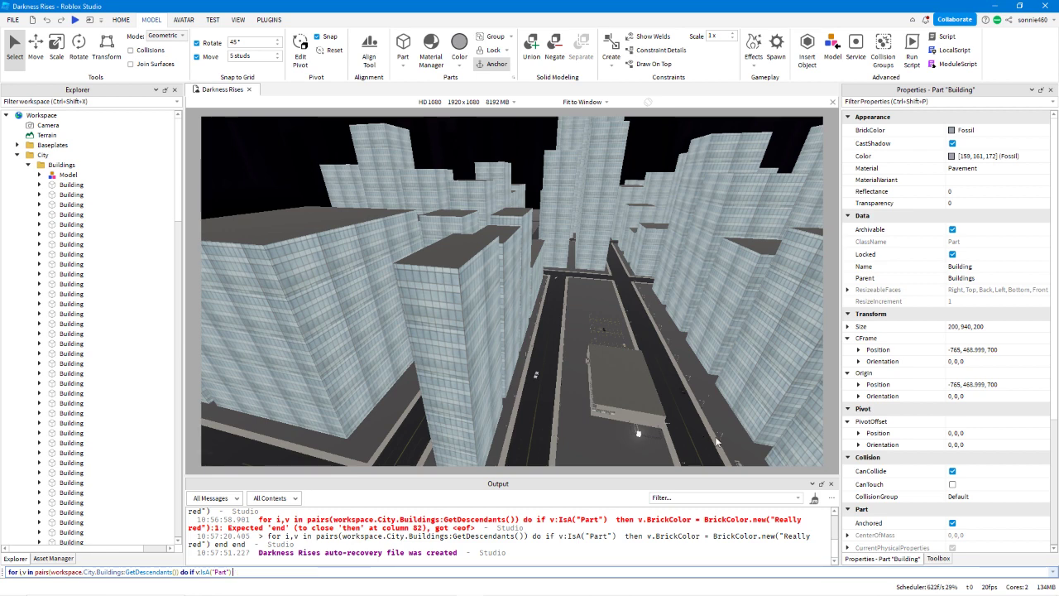
# Examine the textures inside several Building parts, including a Front texture's properties, and expand everything under the Buildings folder.
pyautogui.click(39, 204)
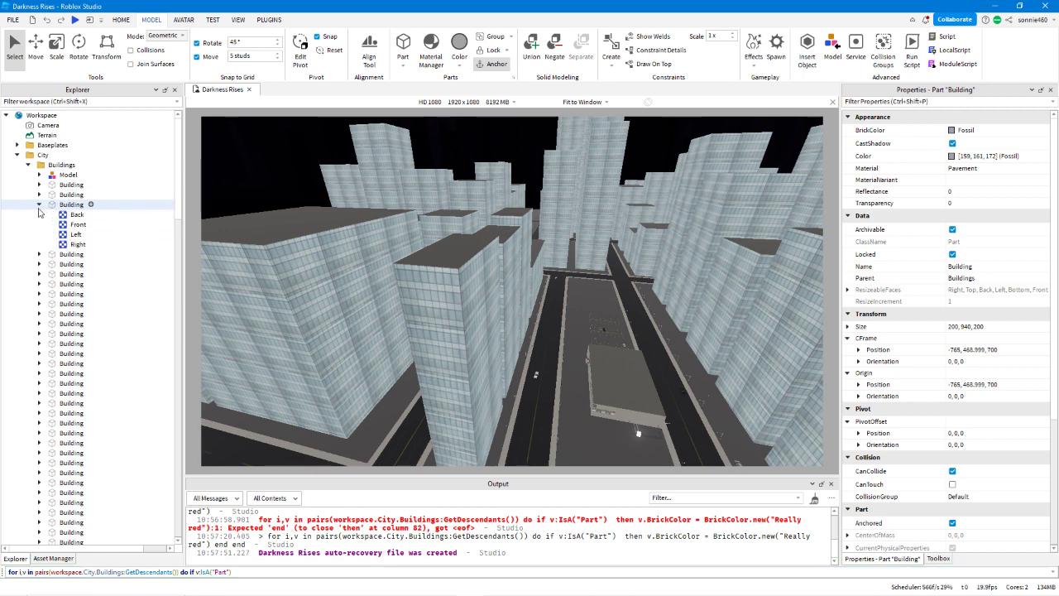
pyautogui.click(39, 274)
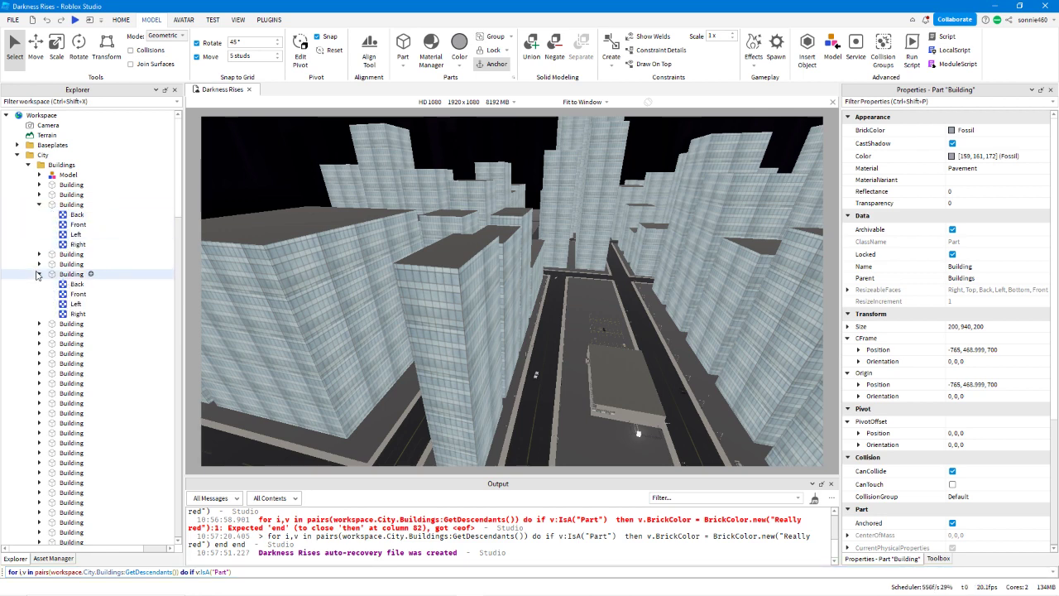
pyautogui.click(78, 295)
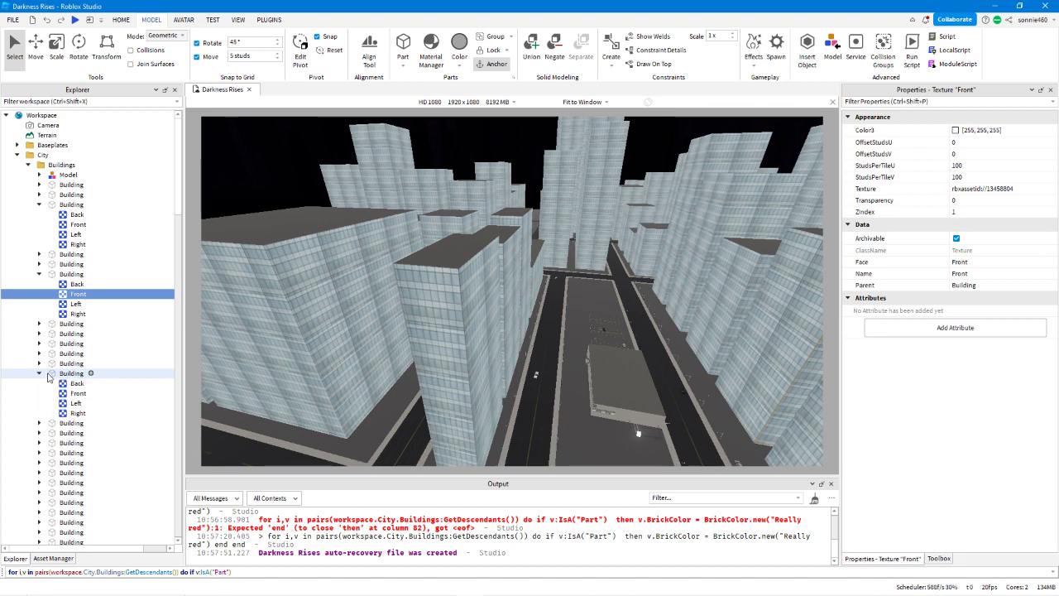
pyautogui.moveTo(293, 572); pyautogui.dragTo(194, 572)
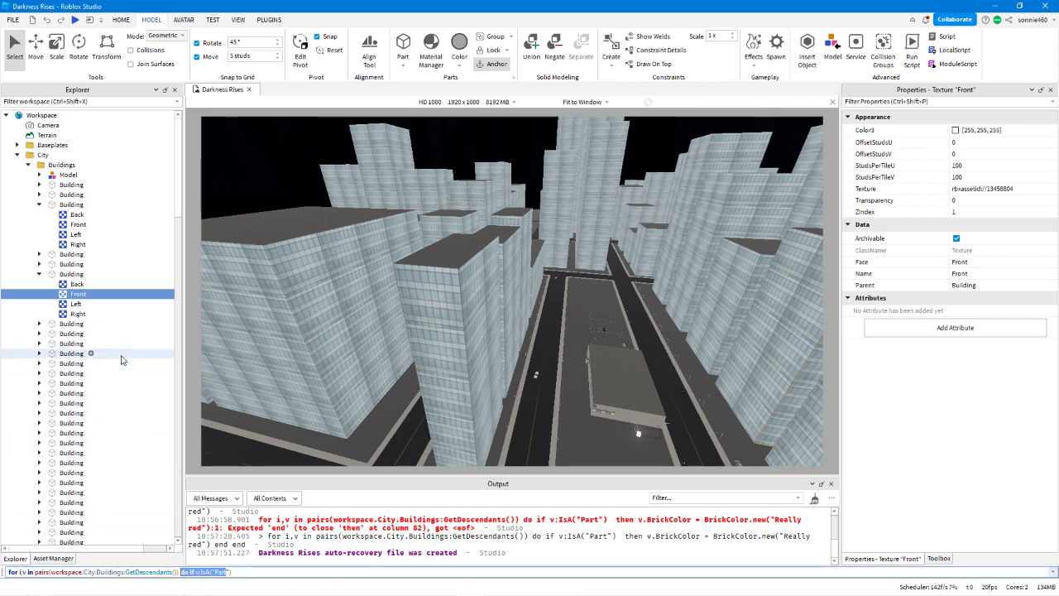
pyautogui.scroll(-4, 124, 359)
pyautogui.scroll(4, 76, 293)
pyautogui.scroll(-3, 73, 313)
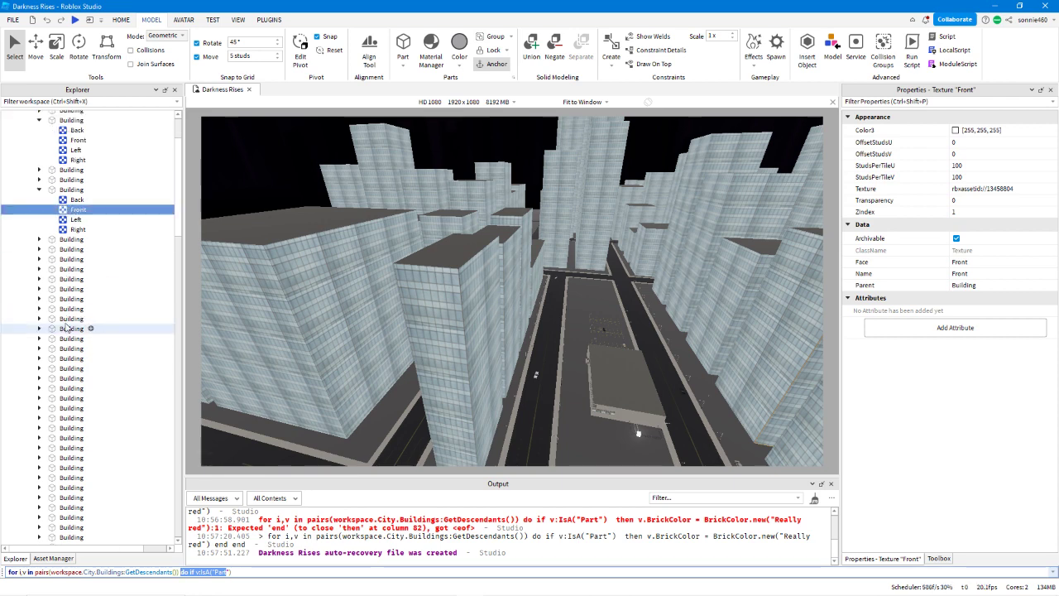
pyautogui.click(39, 320)
pyautogui.scroll(3, 63, 242)
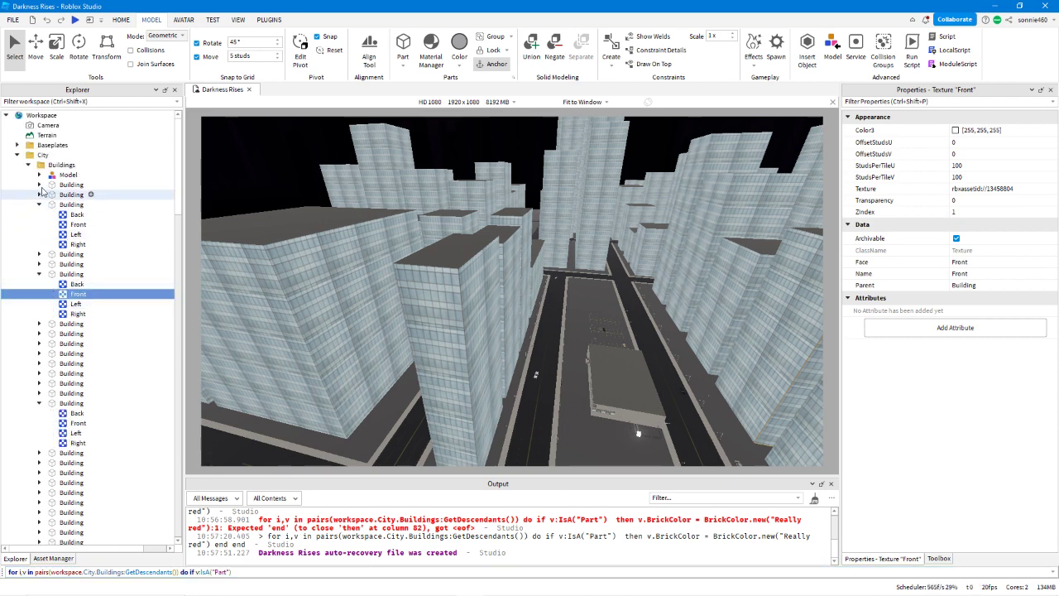
pyautogui.rightClick(52, 166)
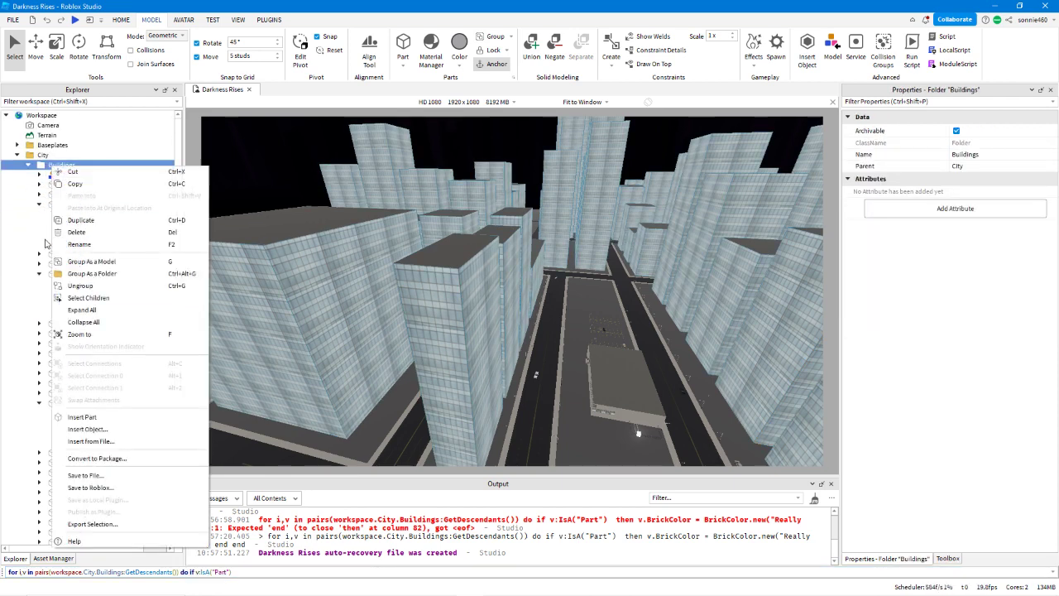
pyautogui.click(72, 310)
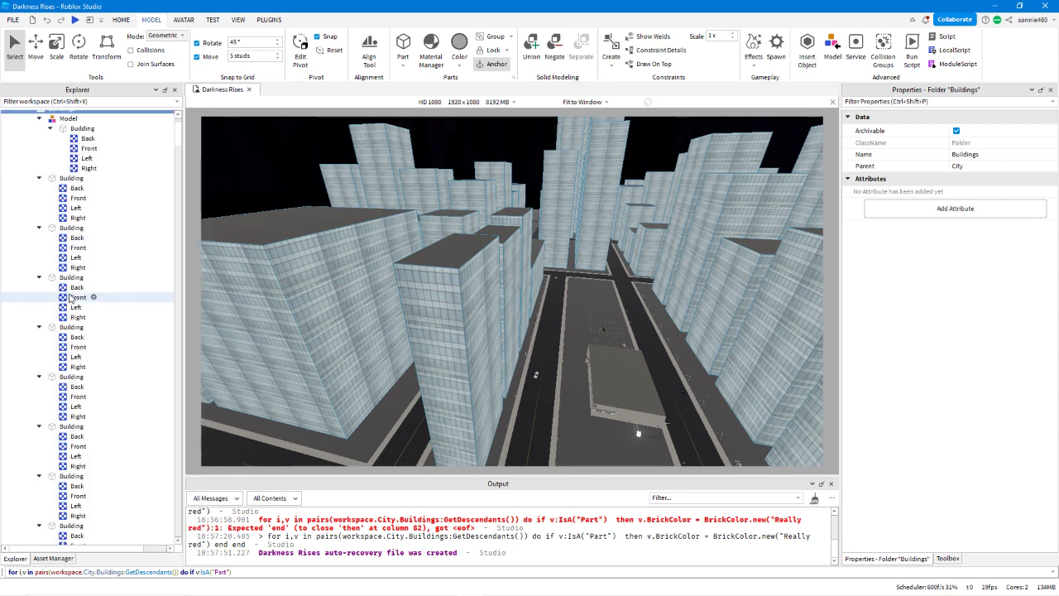
# Select the Front textures of the first seven Building parts together and clear the selection.
pyautogui.click(84, 205)
pyautogui.keyDown('ctrl'); pyautogui.click(77, 254); pyautogui.keyUp('ctrl')
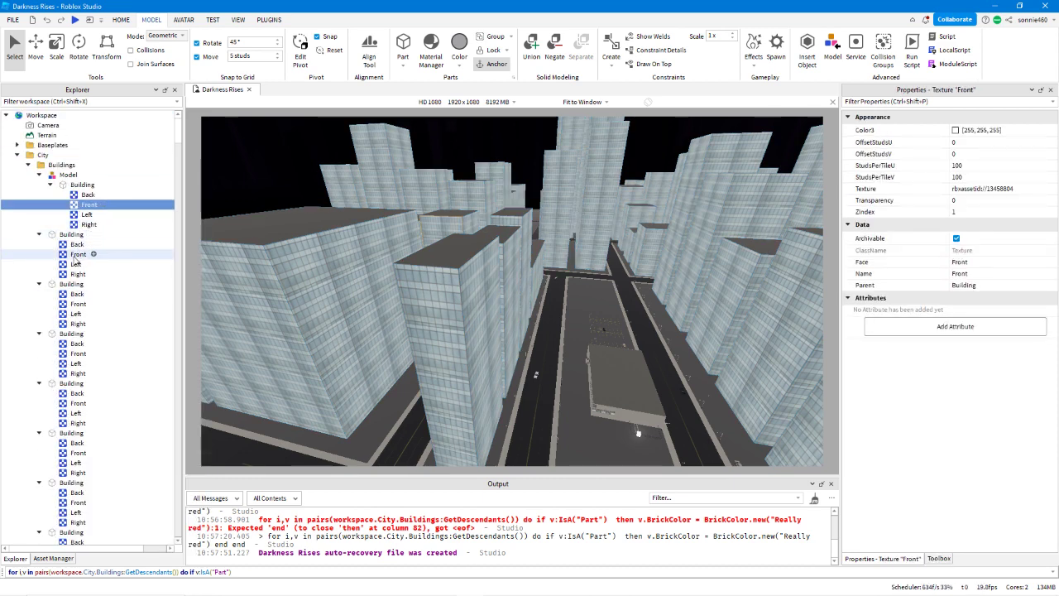
pyautogui.keyDown('ctrl'); pyautogui.click(78, 304); pyautogui.keyUp('ctrl')
pyautogui.keyDown('ctrl'); pyautogui.click(78, 353); pyautogui.keyUp('ctrl')
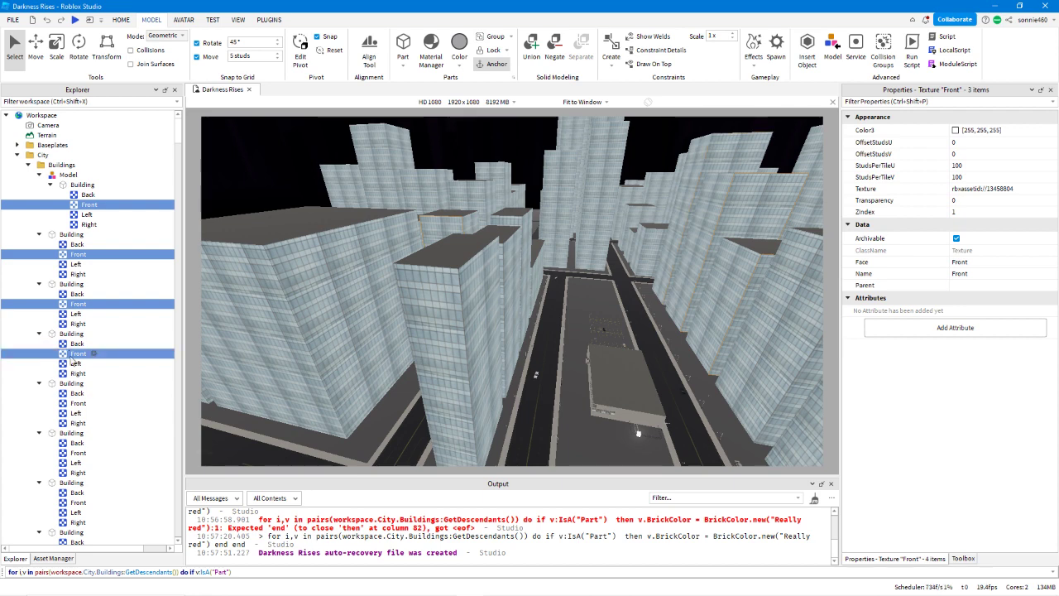
pyautogui.keyDown('ctrl'); pyautogui.click(78, 403); pyautogui.keyUp('ctrl')
pyautogui.scroll(-3, 100, 308)
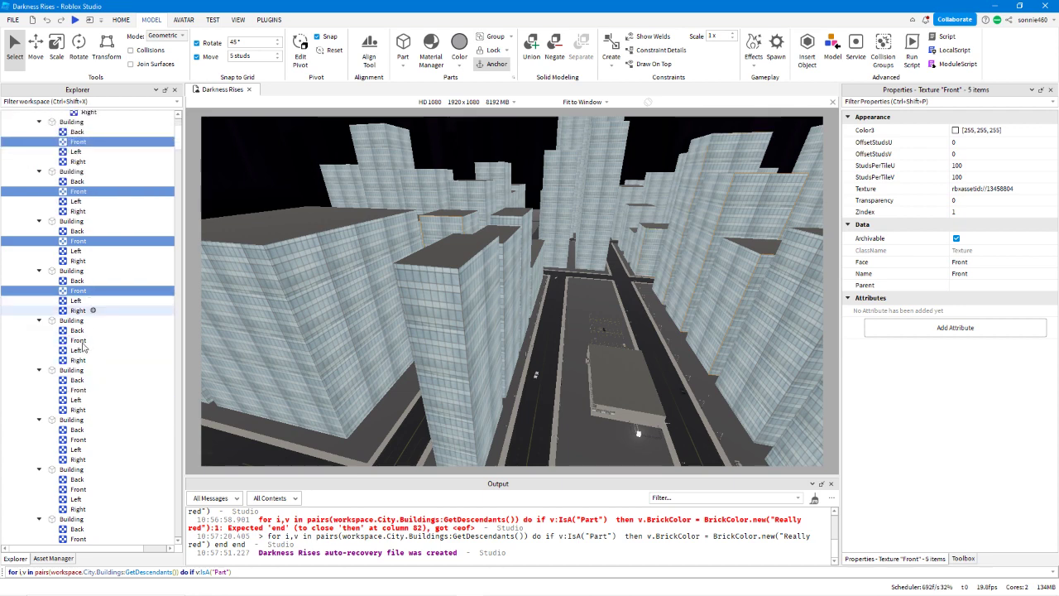
pyautogui.keyDown('ctrl'); pyautogui.click(78, 340); pyautogui.keyUp('ctrl')
pyautogui.keyDown('ctrl'); pyautogui.click(75, 391); pyautogui.keyUp('ctrl')
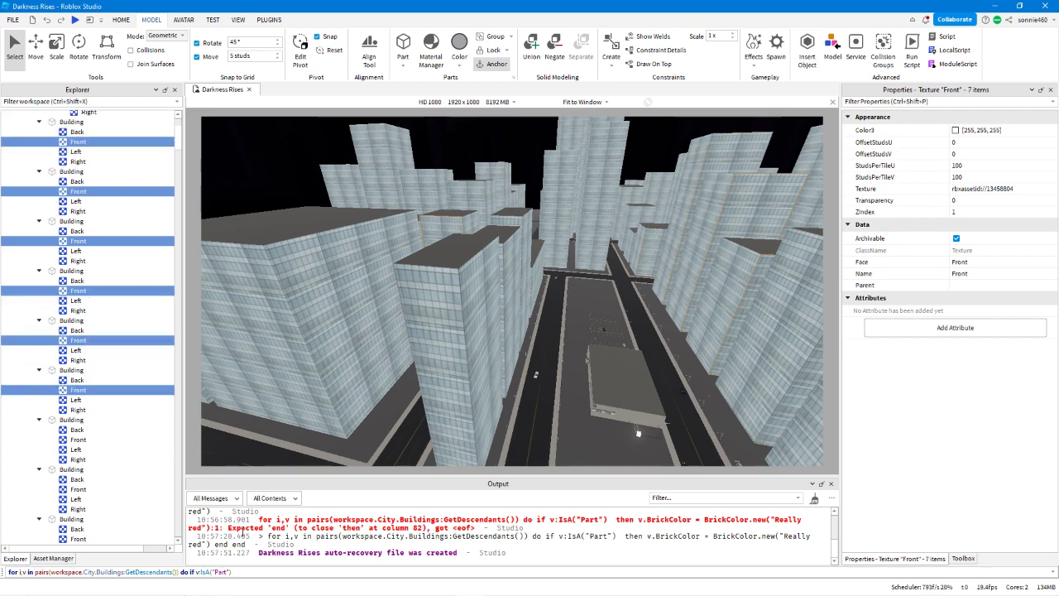
pyautogui.click(235, 454)
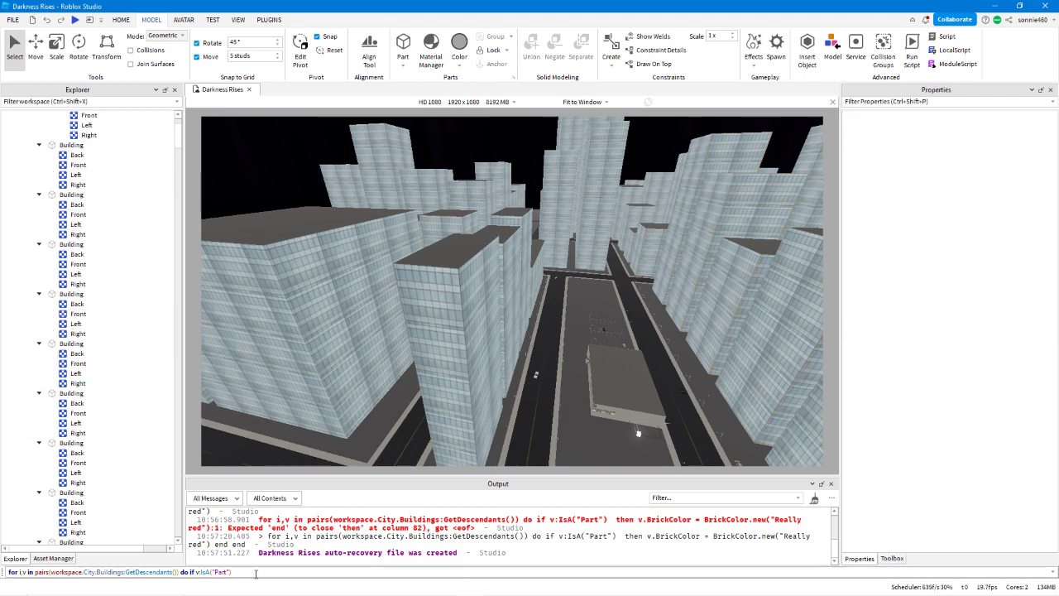
# Replace the :IsA("Part") check in the loop command with .Name == "Front" then.
pyautogui.moveTo(256, 572); pyautogui.dragTo(214, 573)
pyautogui.click(264, 572)
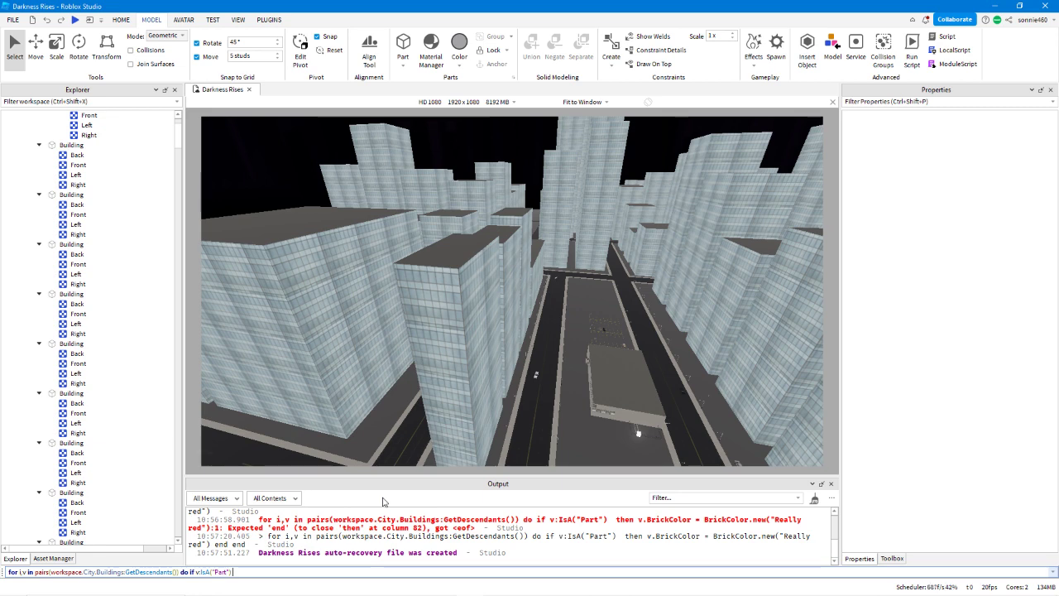
pyautogui.scroll(5, 43, 444)
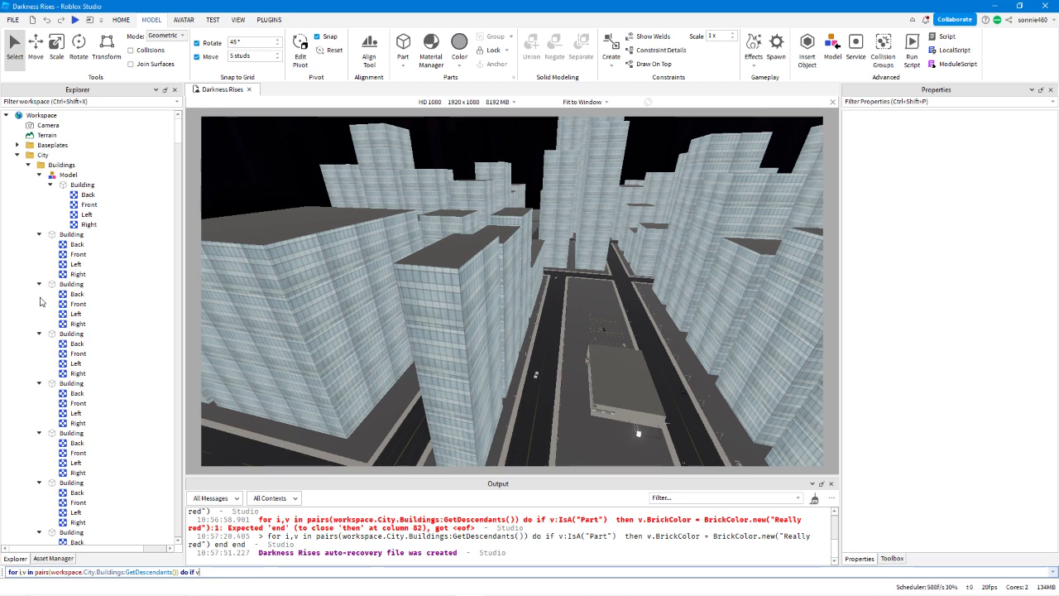
pyautogui.click(43, 354)
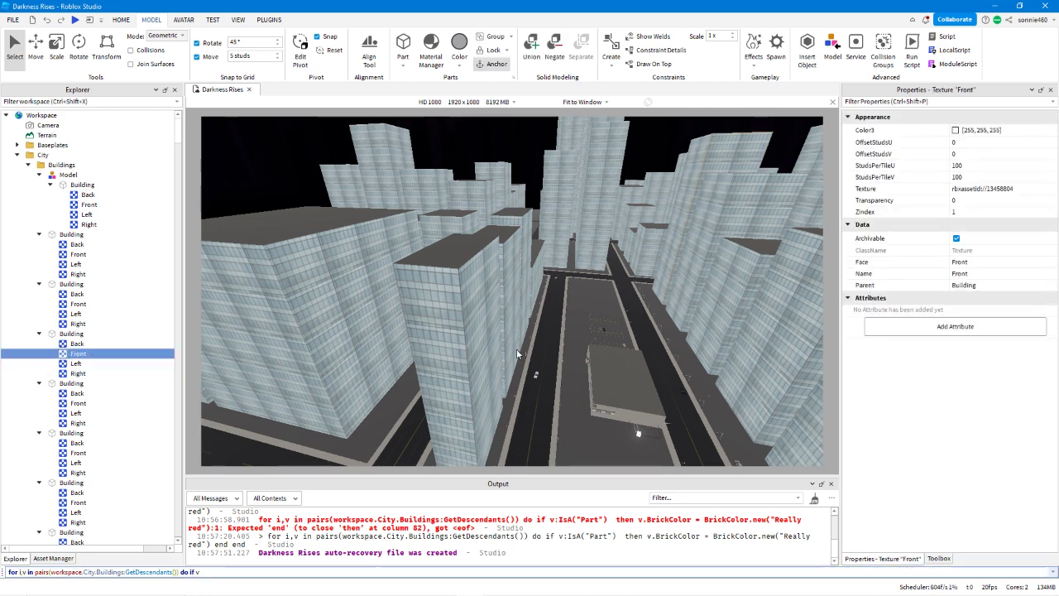
pyautogui.write('.Name == "Front')
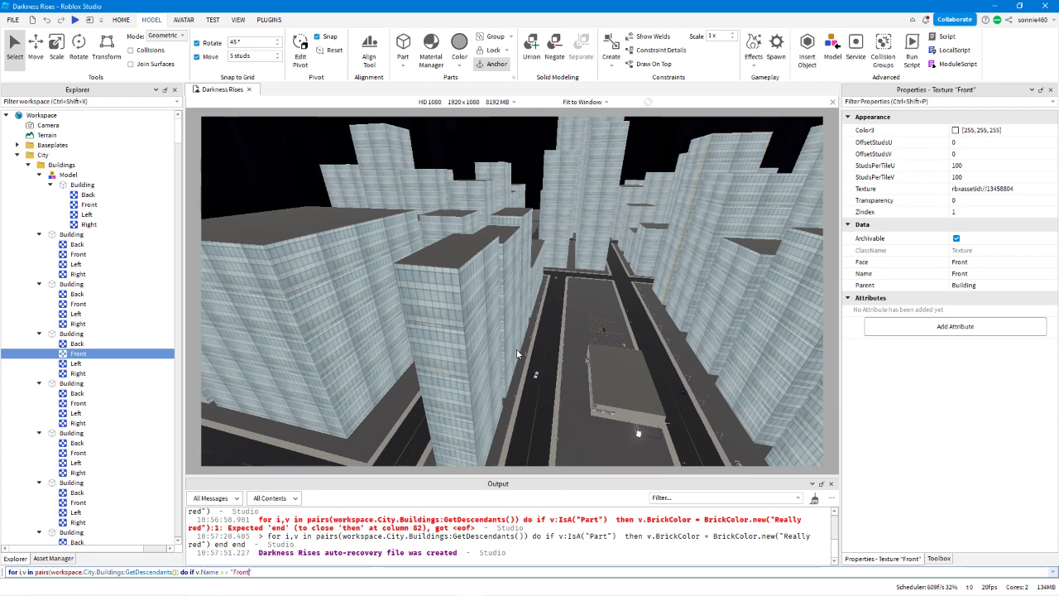
pyautogui.write('" then v:D')
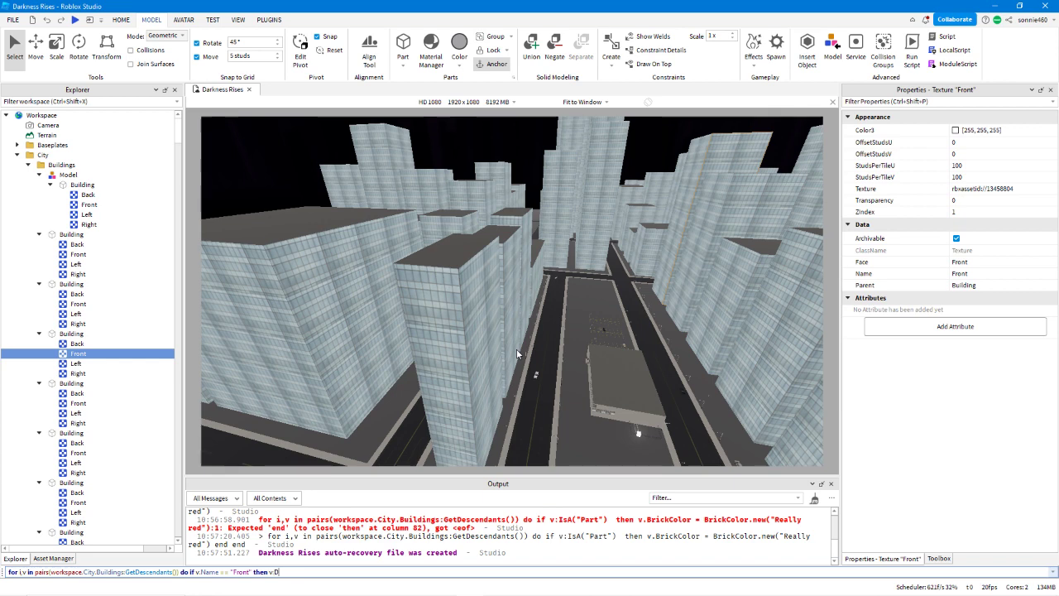
pyautogui.write('estroy()')
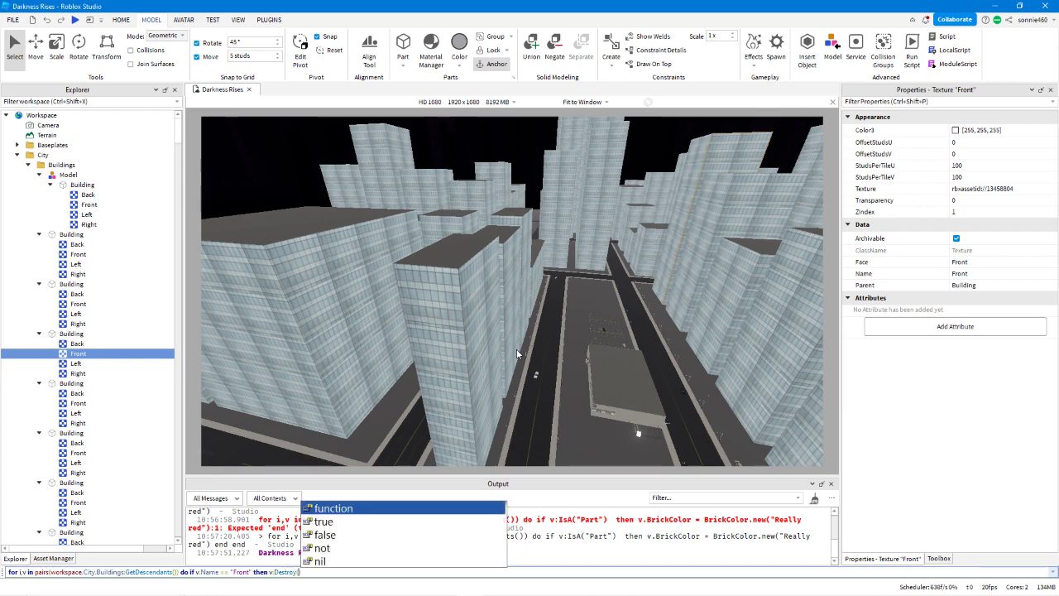
pyautogui.write(' end ')
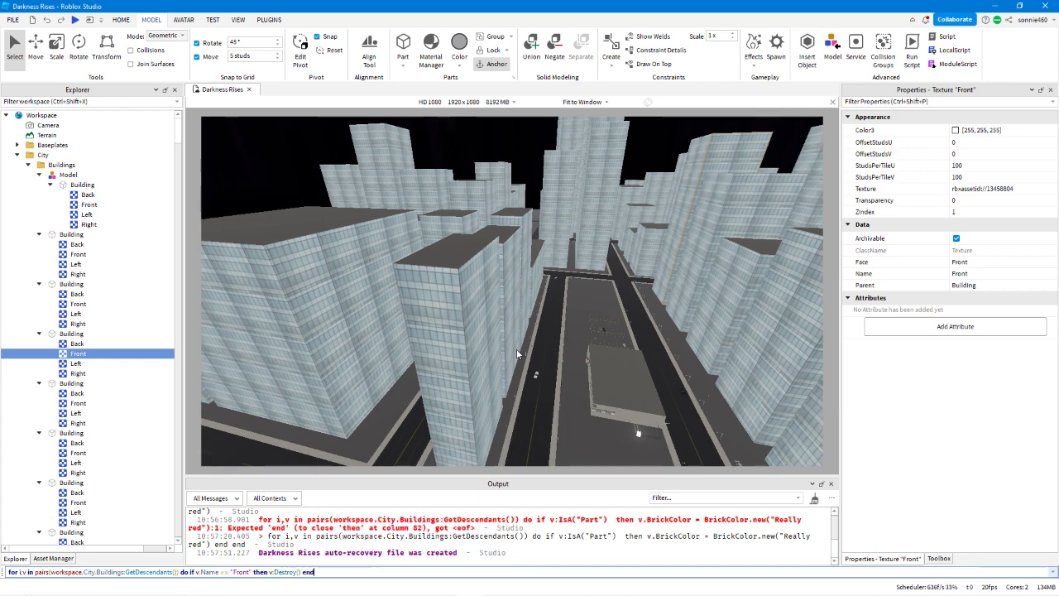
pyautogui.write('e')
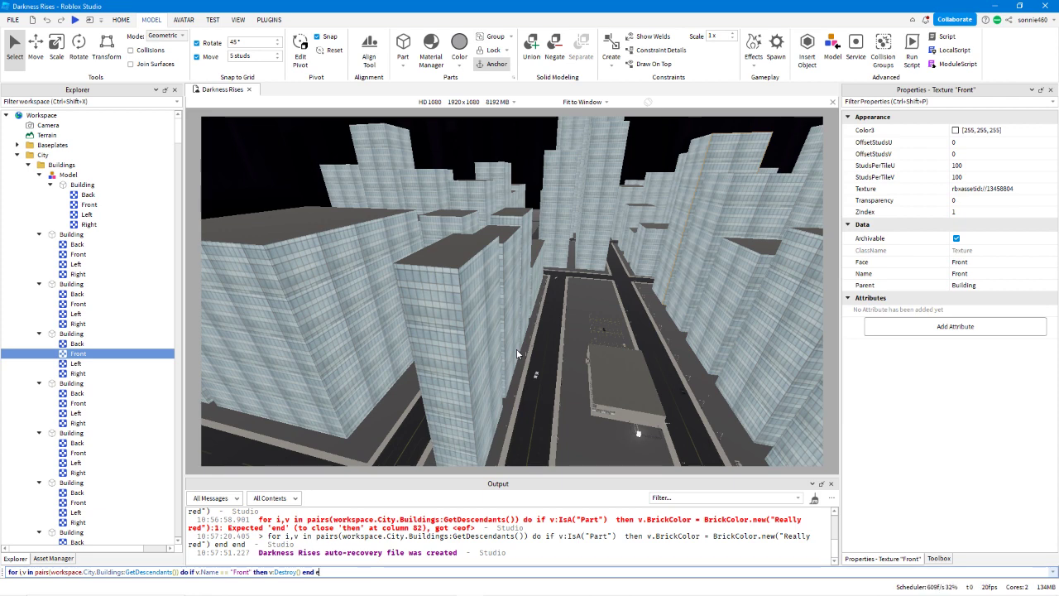
pyautogui.write('nd')
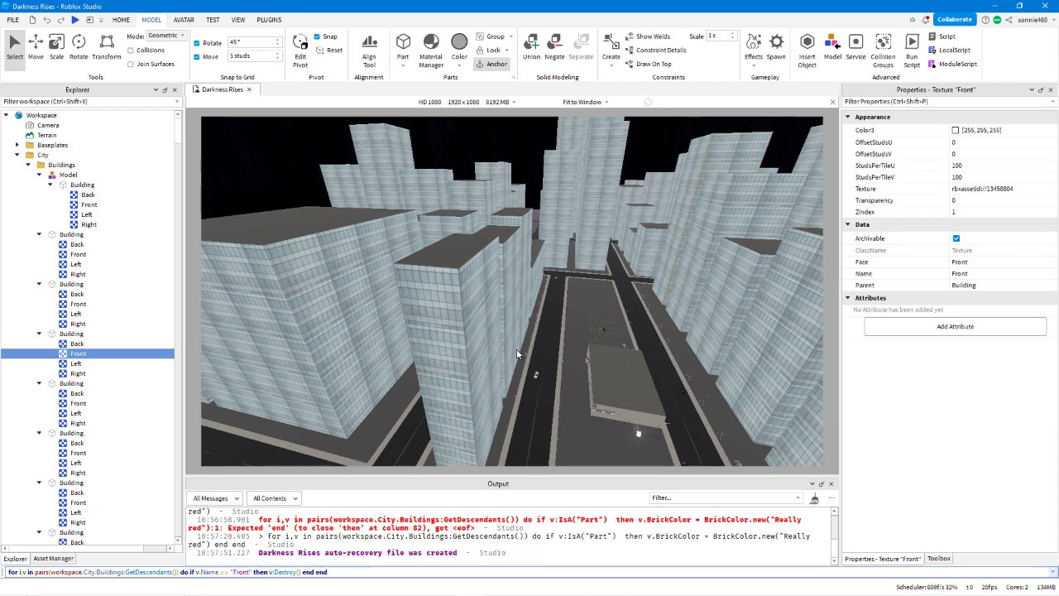
# Complete the command with v:Destroy() end end, run it to delete every Front texture, and look over the building facades.
pyautogui.press('Return')
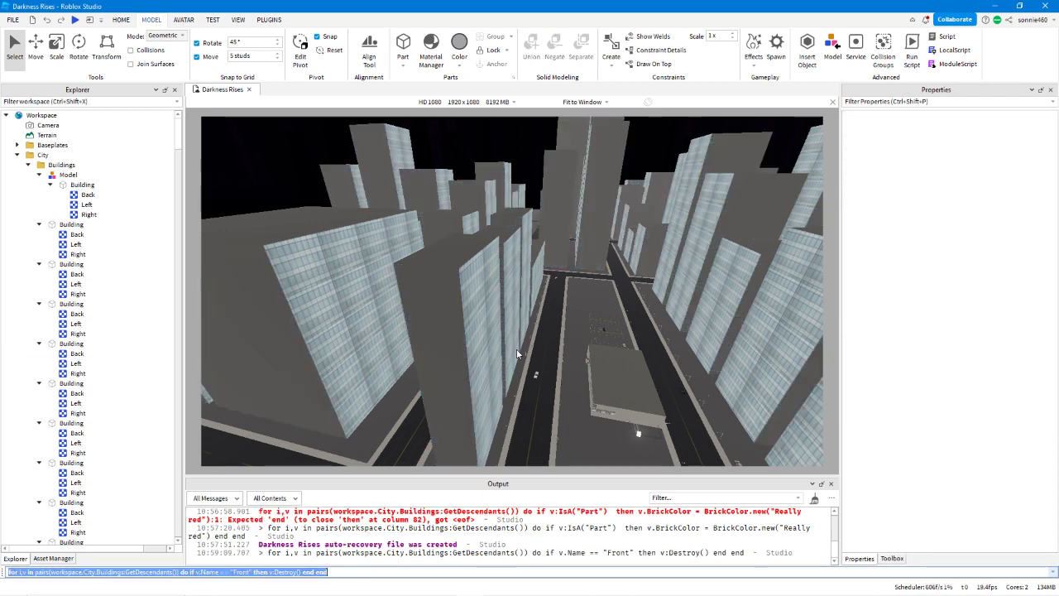
pyautogui.moveTo(565, 341); pyautogui.dragTo(565, 337, button='right')
pyautogui.press('a')
pyautogui.press('d')
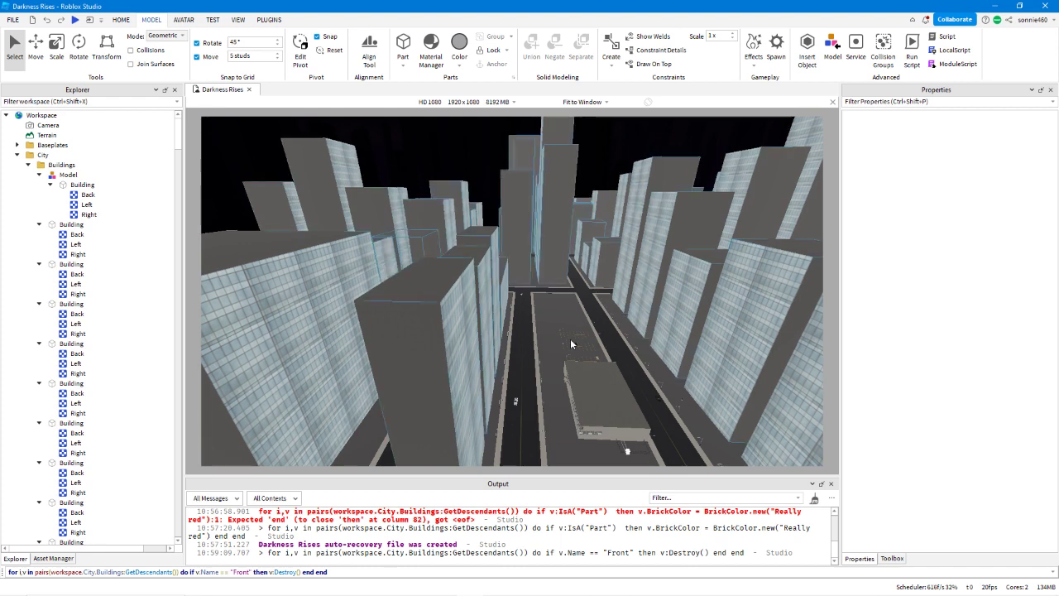
# Try to restore the deleted Front textures by undoing repeatedly, and clear the selection.
pyautogui.hotkey('ctrl', 'z')
pyautogui.moveTo(571, 340); pyautogui.dragTo(568, 339, button='right')
pyautogui.press('a')
pyautogui.click(448, 308)
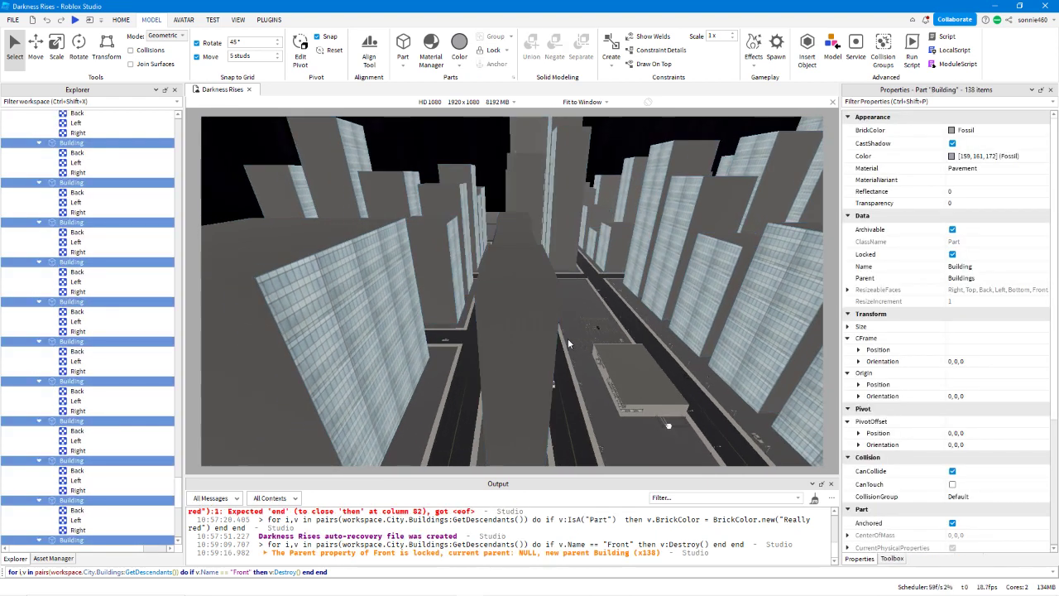
pyautogui.moveTo(544, 303); pyautogui.dragTo(545, 304, button='right')
pyautogui.press('d')
pyautogui.hotkey('ctrl', 'z')
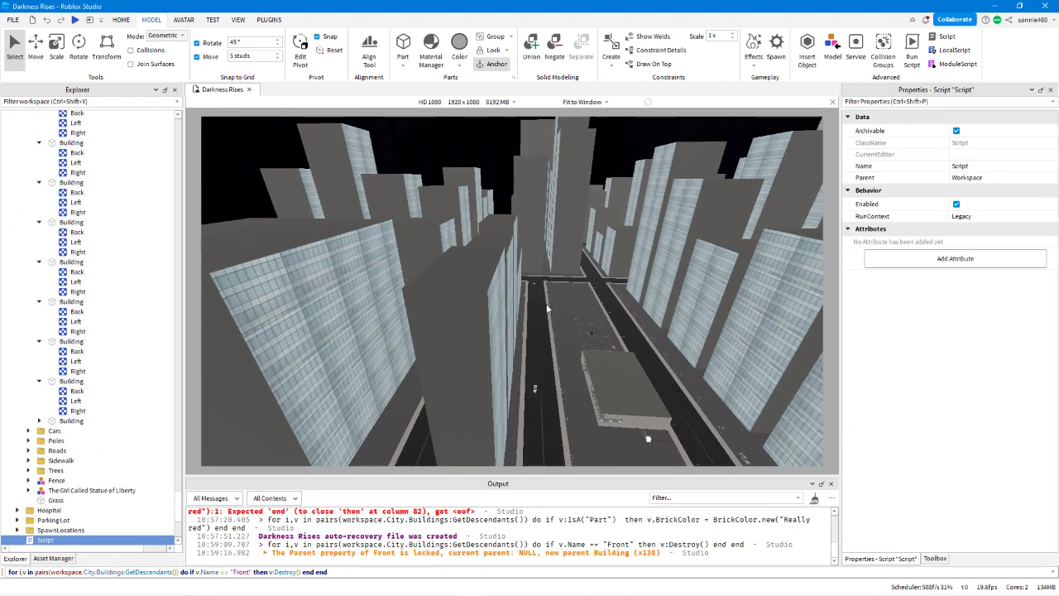
pyautogui.hotkey('ctrl', 'z')
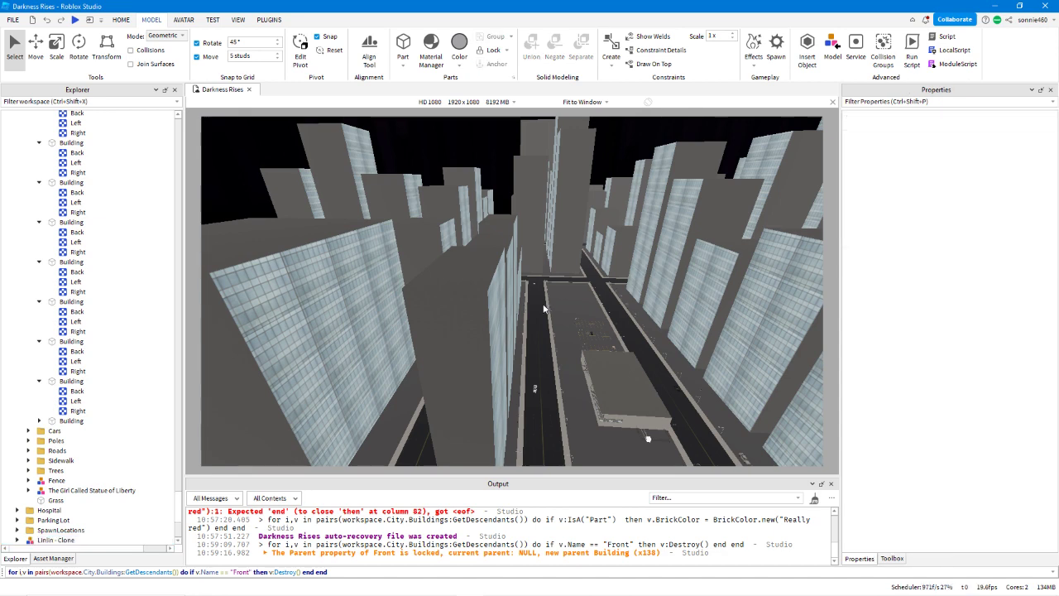
pyautogui.scroll(-1, 536, 302)
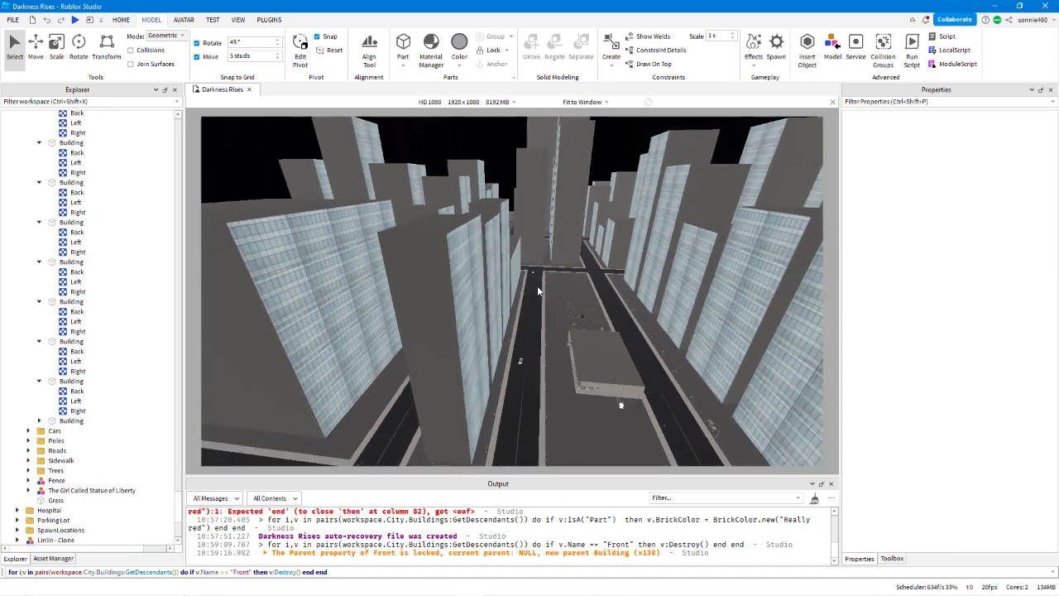
pyautogui.hotkey('ctrl', 'z')
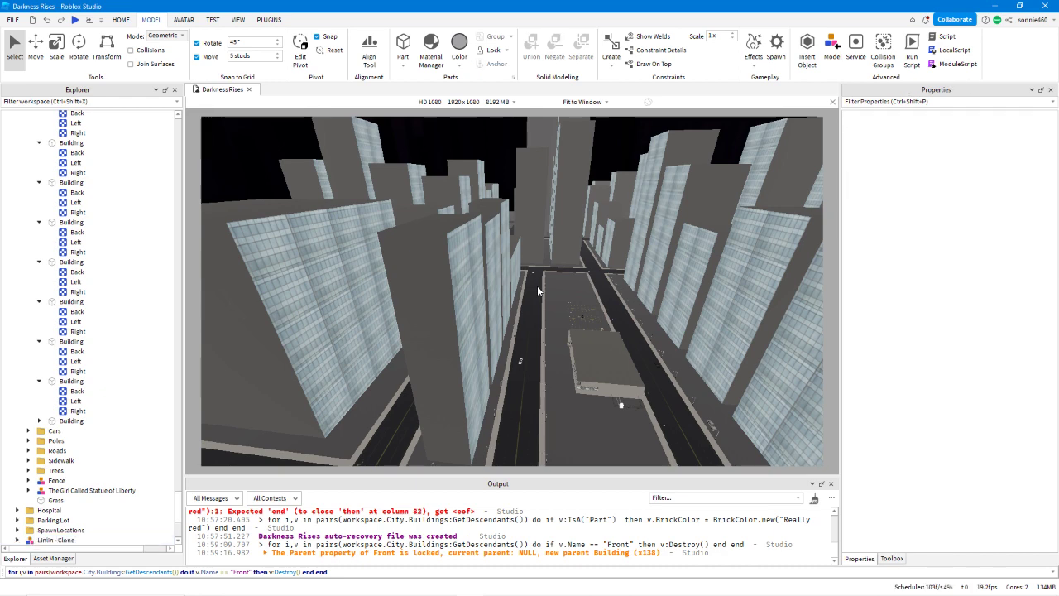
pyautogui.hotkey('ctrl', 'z')
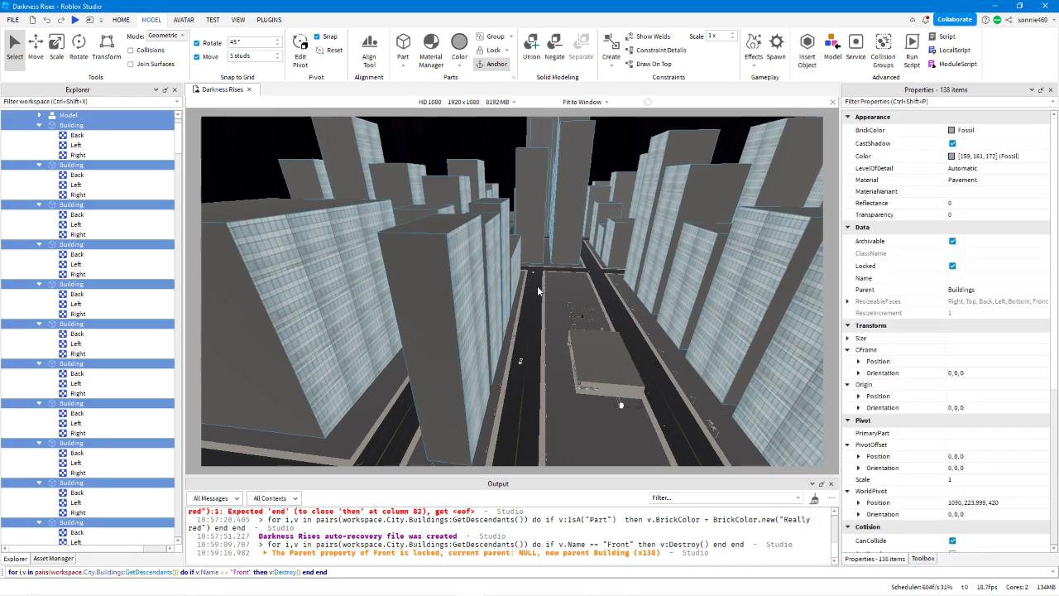
pyautogui.hotkey('ctrl', 'z')
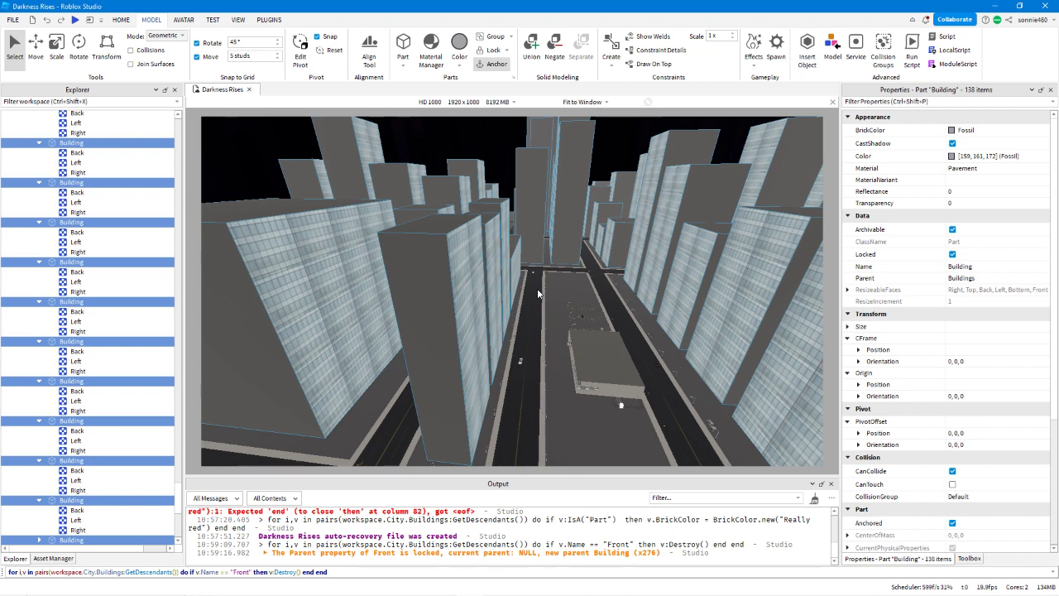
pyautogui.click(528, 338)
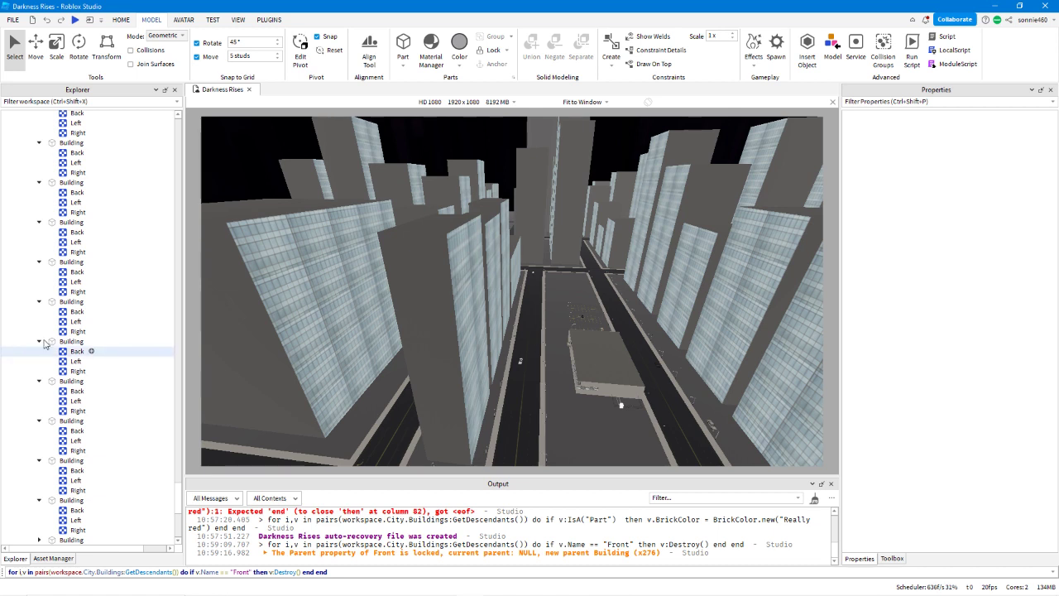
# Examine the textures listed under the Building parts throughout the Buildings folder.
pyautogui.scroll(-8, 55, 339)
pyautogui.scroll(14, 55, 339)
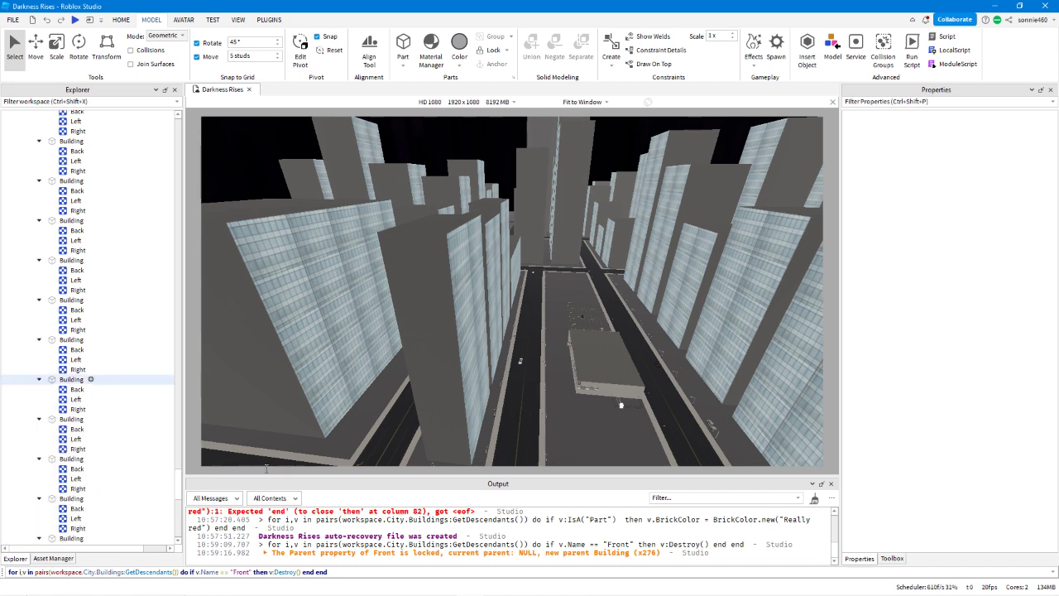
pyautogui.scroll(3, 83, 352)
pyautogui.scroll(6, 93, 357)
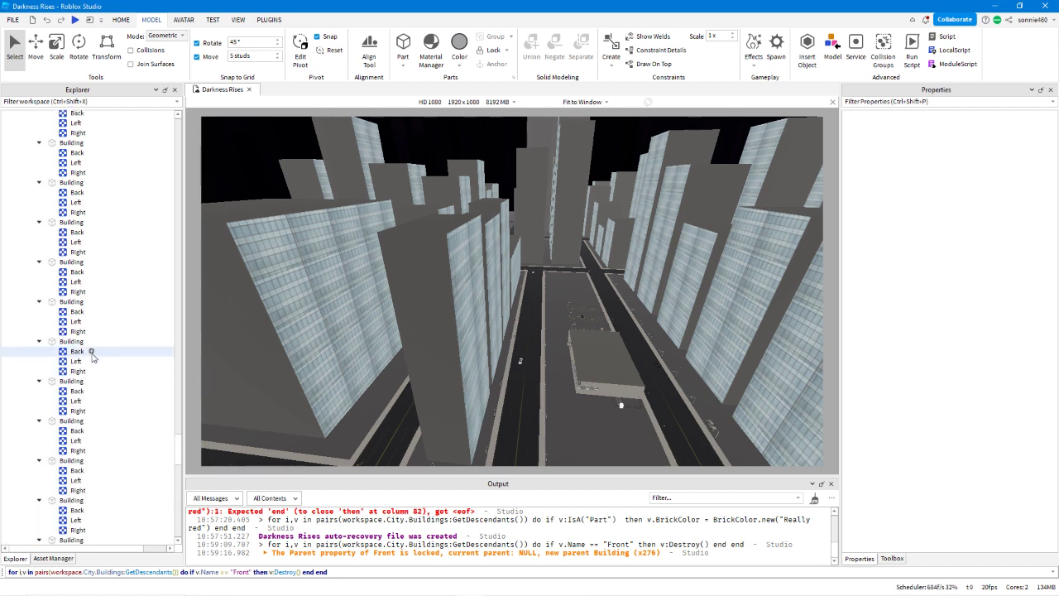
pyautogui.scroll(6, 92, 356)
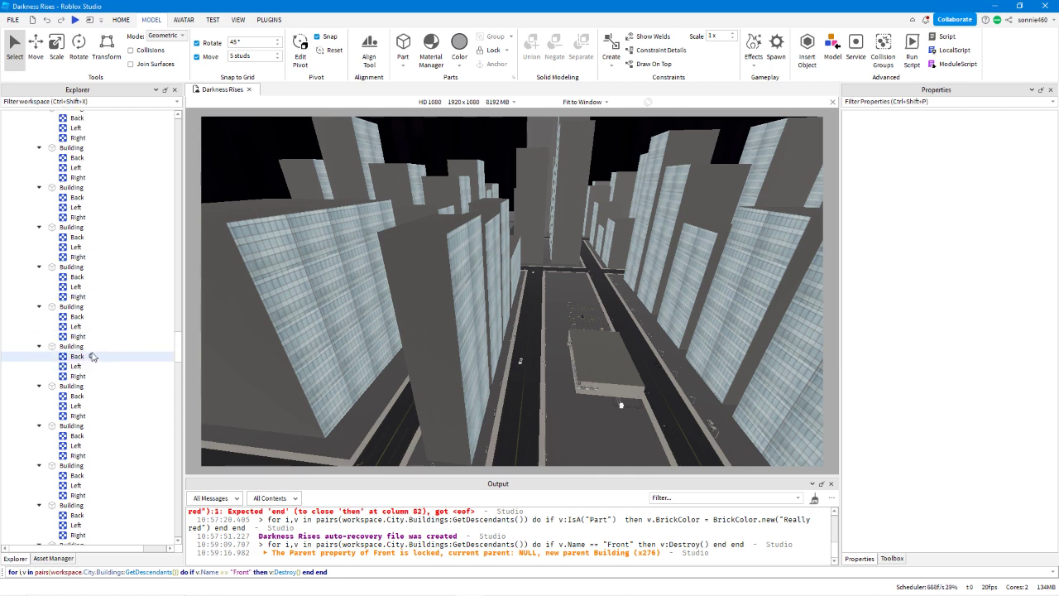
pyautogui.scroll(6, 86, 351)
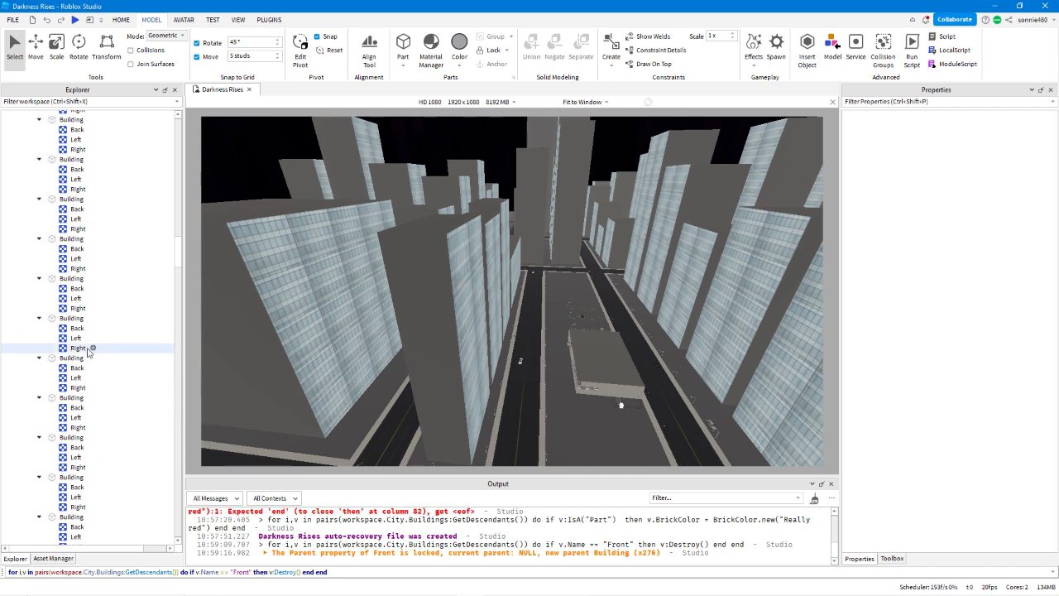
pyautogui.scroll(5, 77, 350)
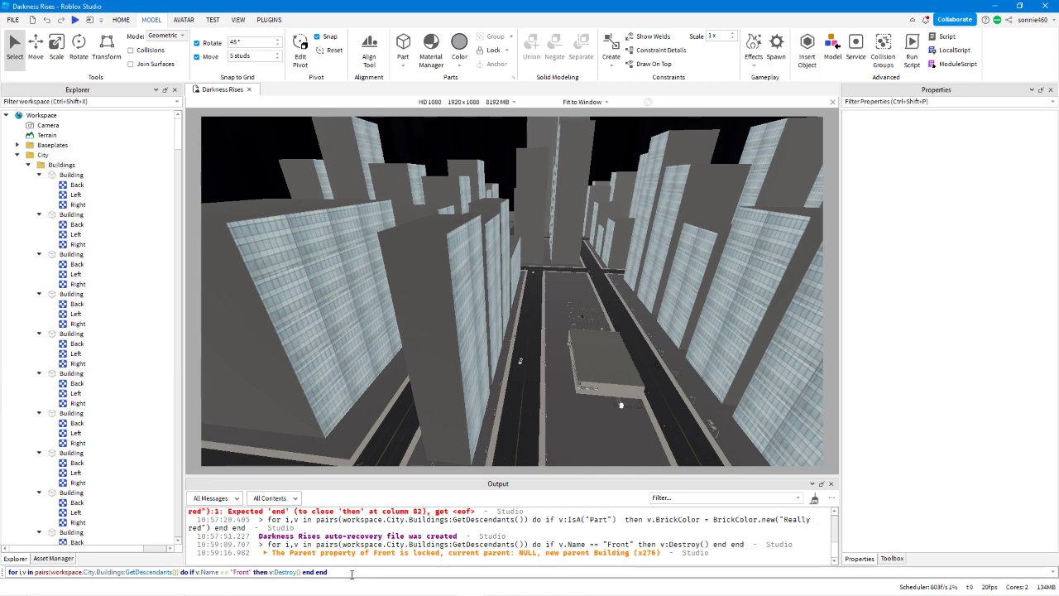
# Delete everything after GetDescendants()) from the loop command and clear the Output log.
pyautogui.moveTo(330, 572); pyautogui.dragTo(237, 572)
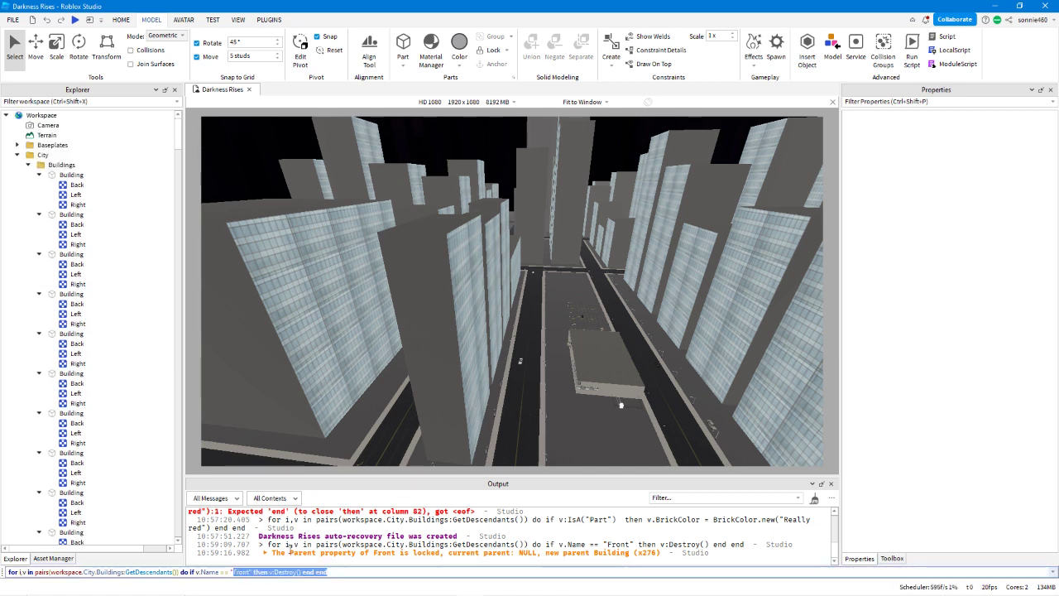
pyautogui.press('BackSpace')
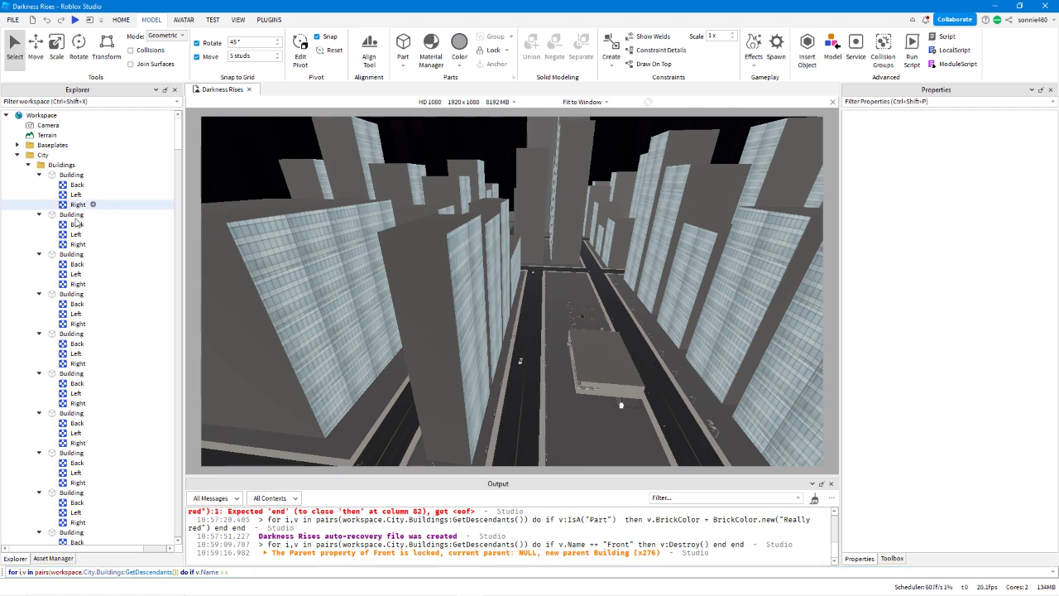
pyautogui.scroll(-3, 101, 324)
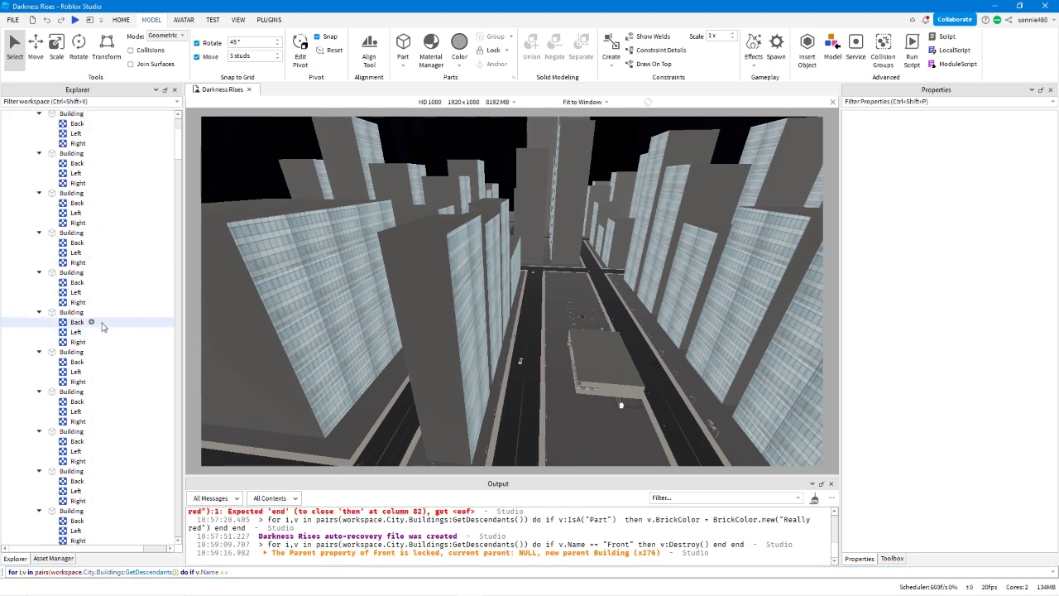
pyautogui.hotkey('ctrl', 'k')
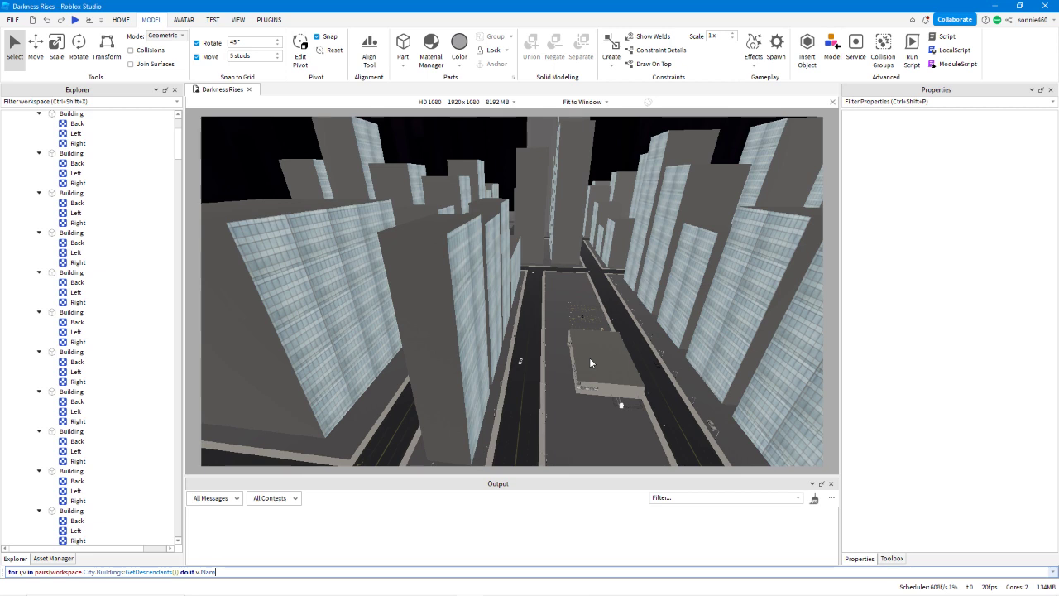
pyautogui.press('BackSpace')
pyautogui.press('BackSpace')
pyautogui.press('BackSpace')
pyautogui.press('BackSpace')
pyautogui.press('BackSpace')
pyautogui.press('BackSpace')
pyautogui.press('BackSpace')
pyautogui.press('BackSpace')
pyautogui.press('BackSpace')
pyautogui.press('BackSpace')
pyautogui.press('BackSpace')
# Select the first Building's Right texture and append if v.Name == "Right" then v:Clone() to the loop command.
pyautogui.scroll(3, 79, 315)
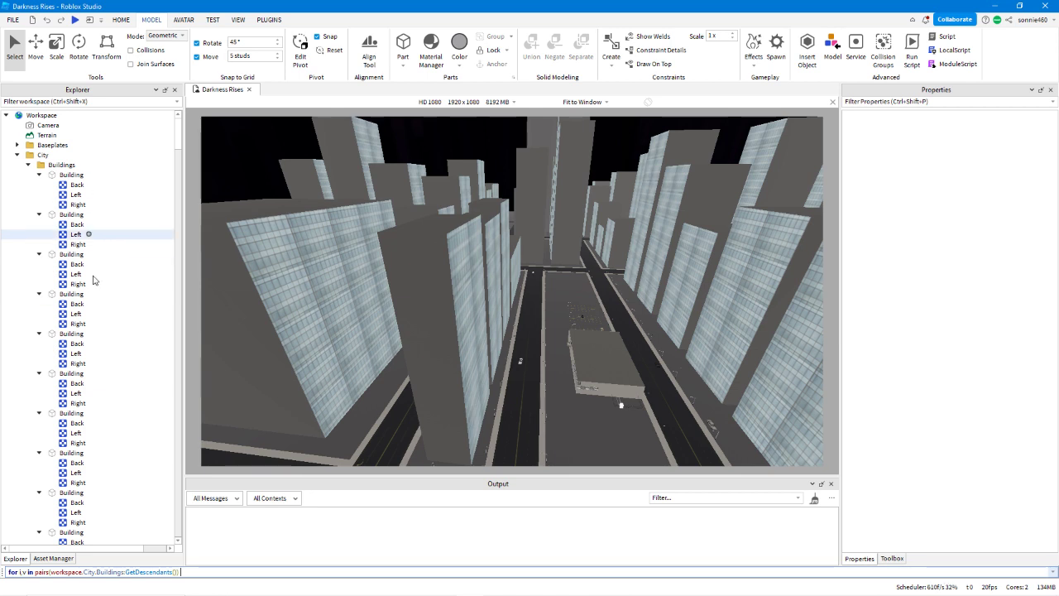
pyautogui.click(65, 206)
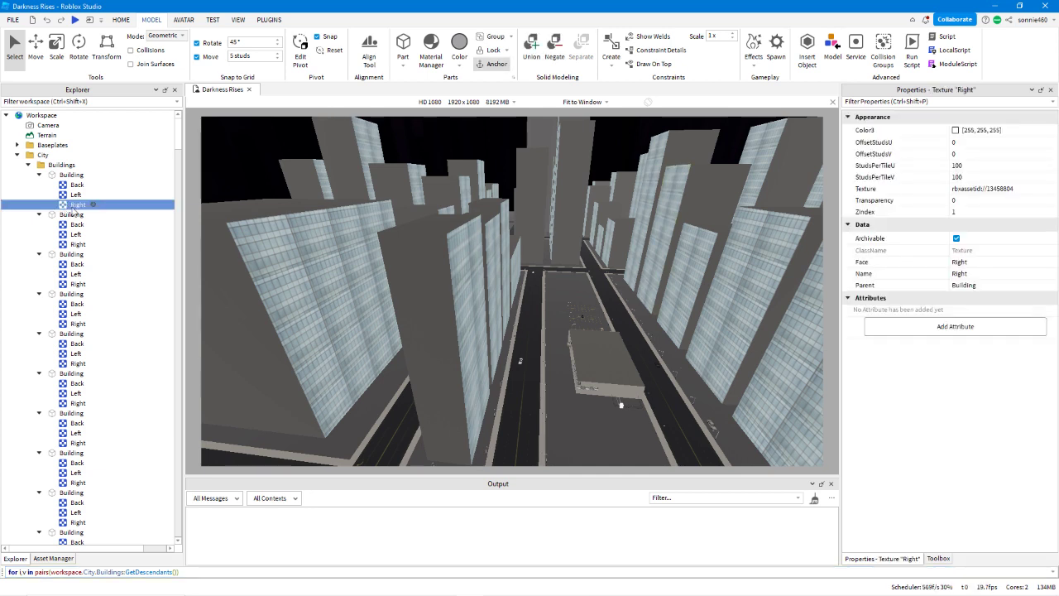
pyautogui.click(189, 573)
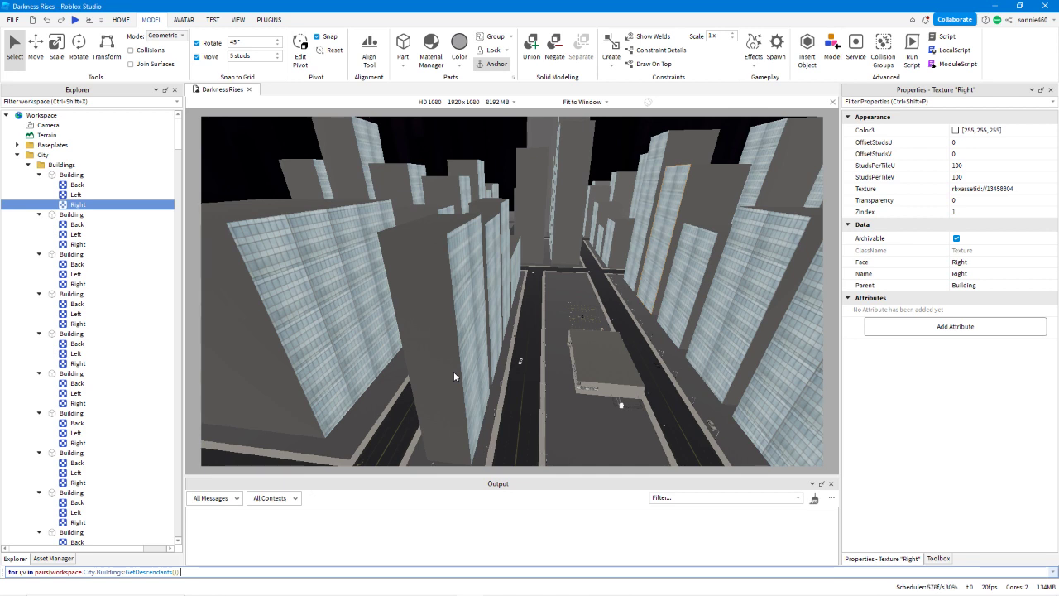
pyautogui.write('if v.name == ""')
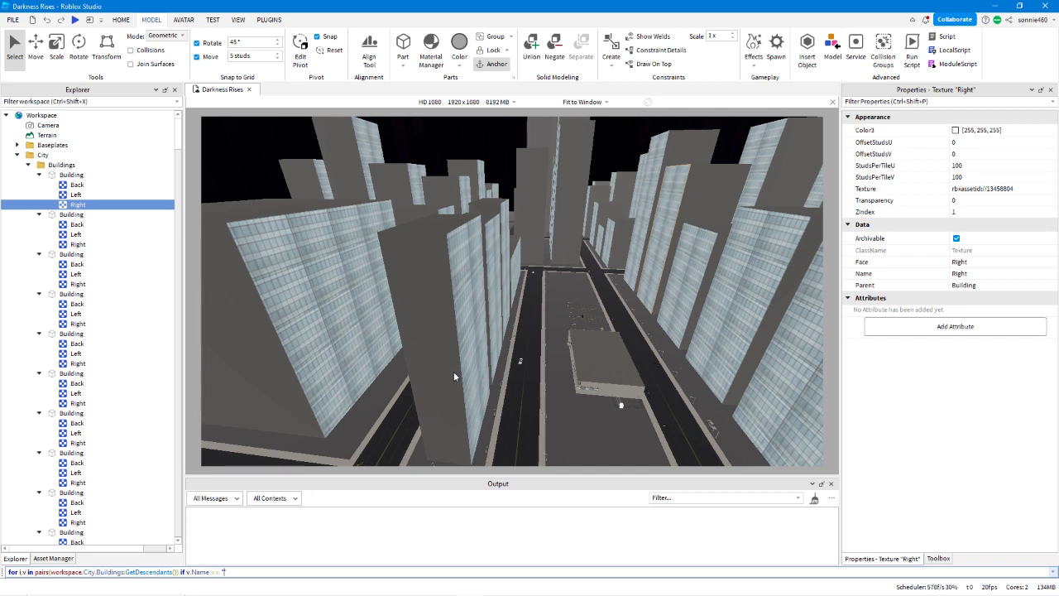
pyautogui.write('Right')
pyautogui.write(' then ')
pyautogui.write('v.Clone()')
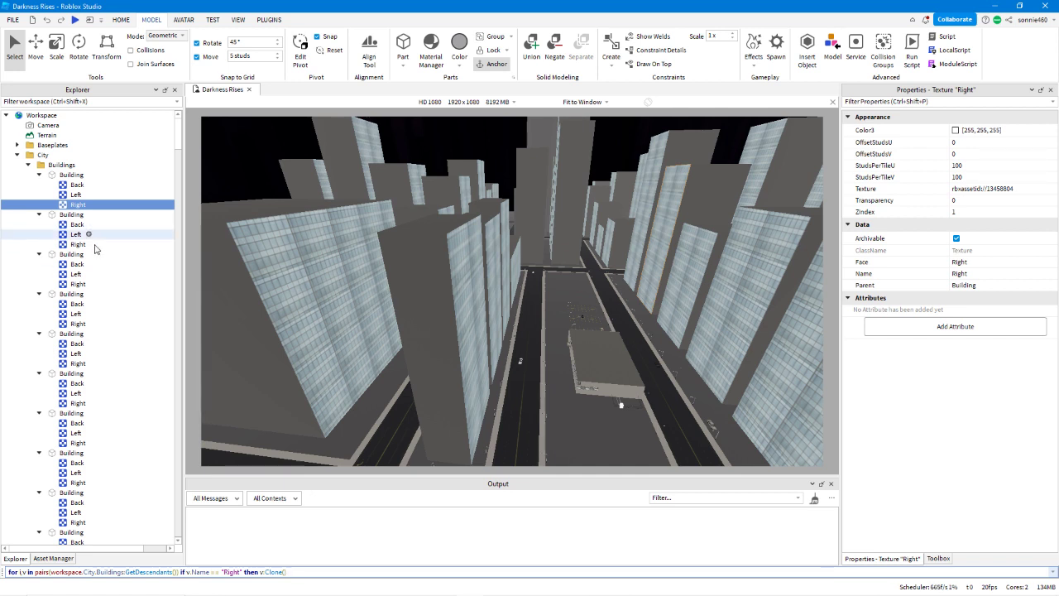
# Compare the first Building's Left and Right textures, and append v.Name = "Front" v.Parent to the command.
pyautogui.click(75, 195)
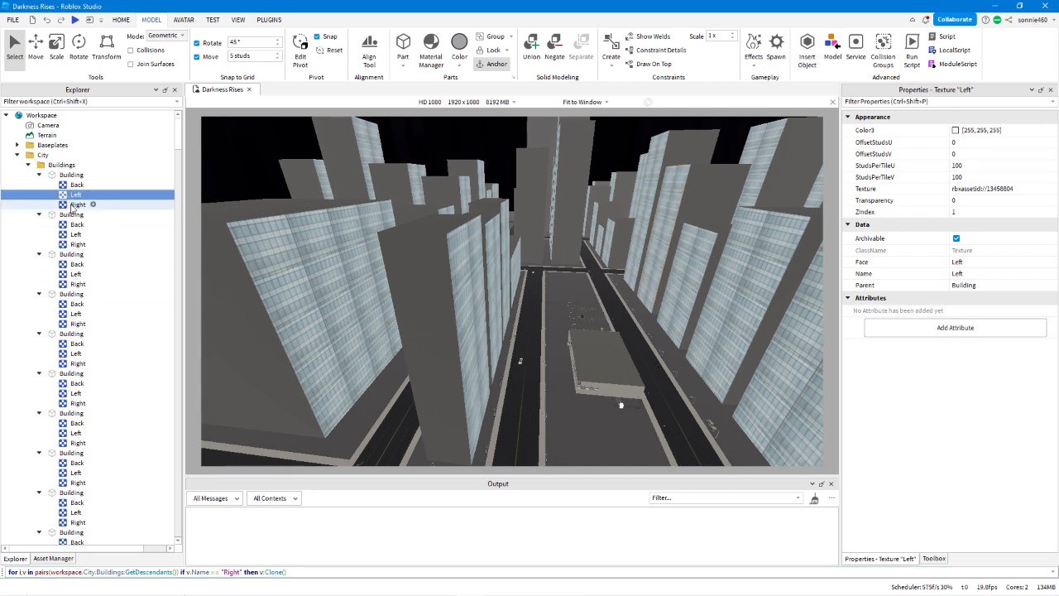
pyautogui.click(77, 204)
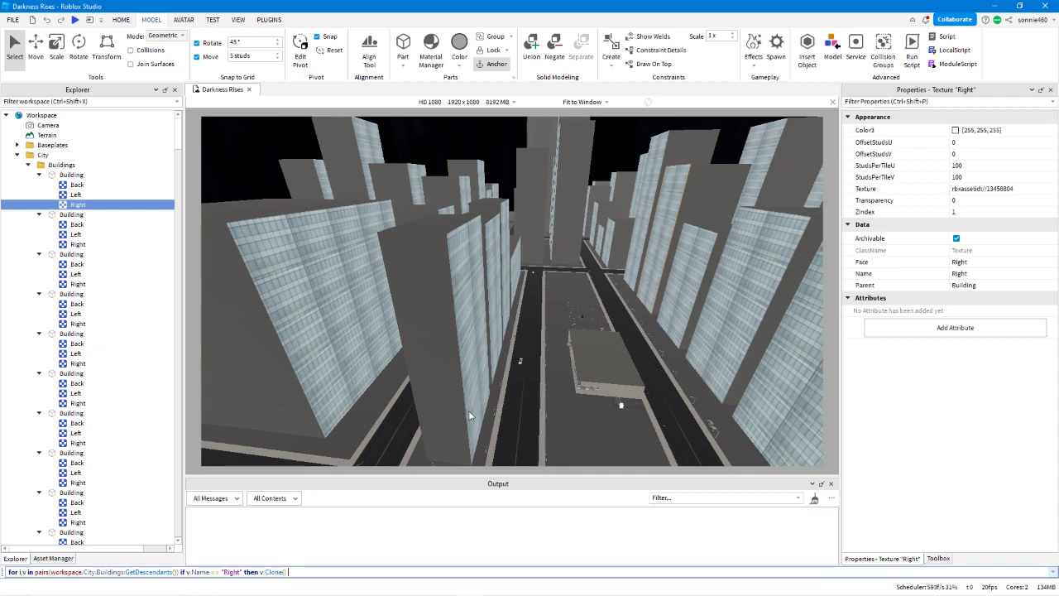
pyautogui.write('v.Name = "Fron')
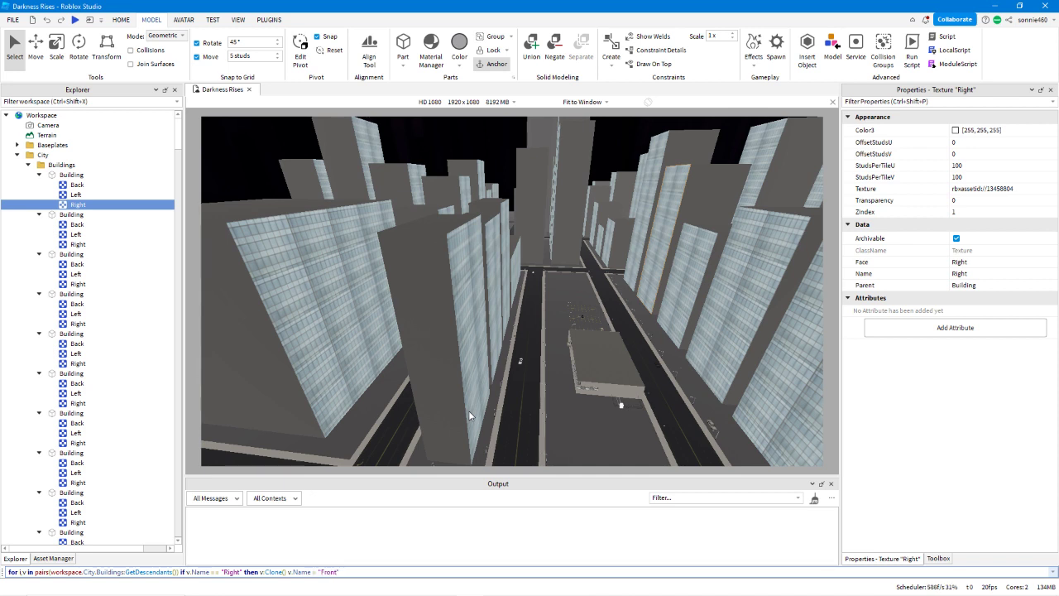
pyautogui.write('t" ')
pyautogui.write('v')
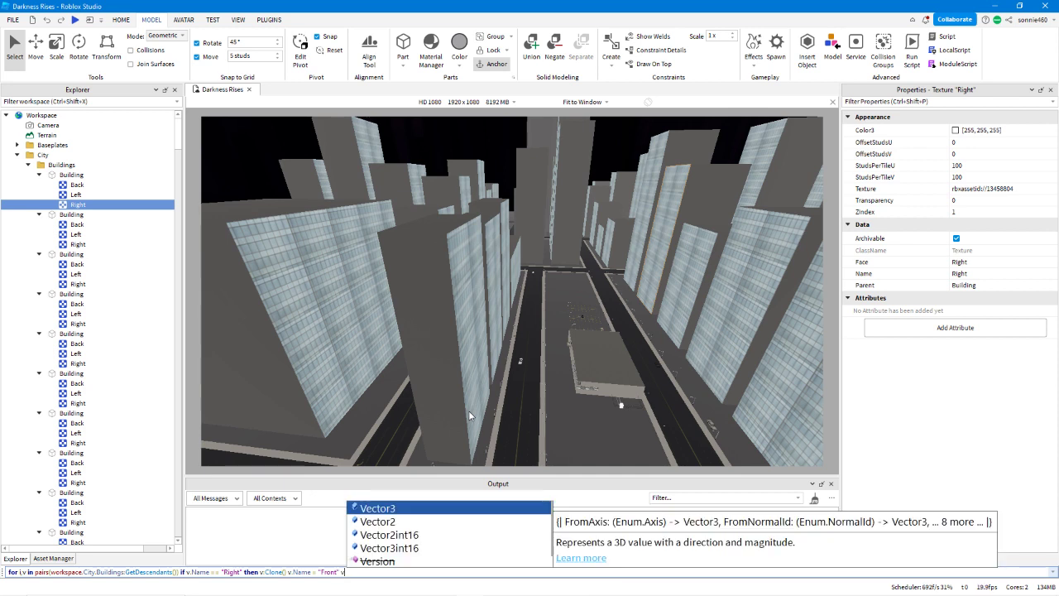
pyautogui.write('.Parent')
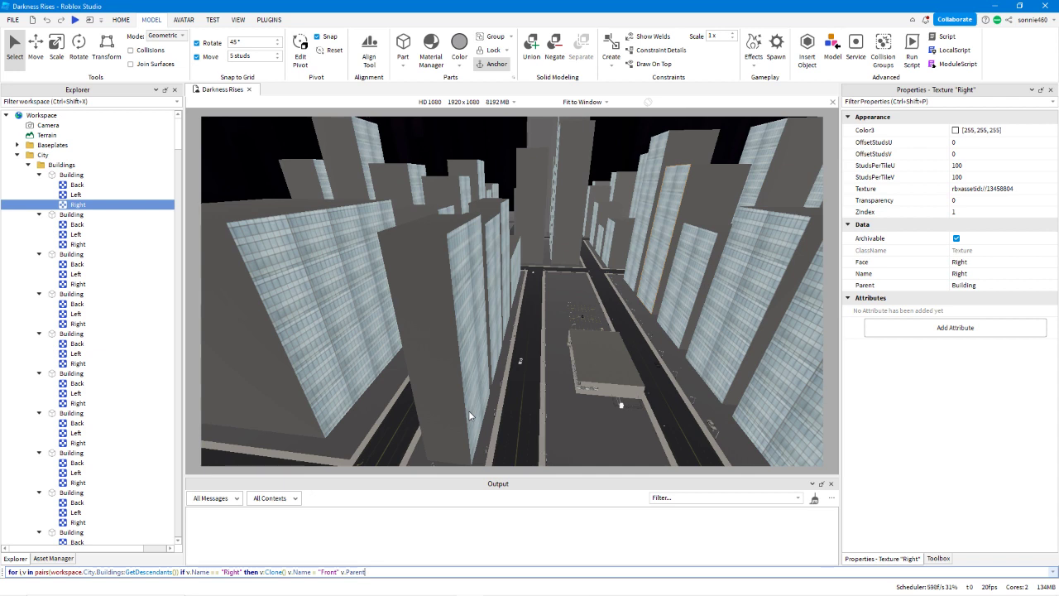
# Store the clone by inserting local f = before v:Clone(), and change v.Name to f.Name in the "Front" assignment.
pyautogui.press('Left')
pyautogui.press('Left')
pyautogui.press('Left')
pyautogui.press('Left')
pyautogui.press('Left')
pyautogui.press('Left')
pyautogui.press('Left')
pyautogui.press('Left')
pyautogui.press('Left')
pyautogui.write('local f =')
pyautogui.press('Left')
pyautogui.press('Left')
pyautogui.press('Left')
pyautogui.press('Left')
pyautogui.press('BackSpace')
pyautogui.write('f')
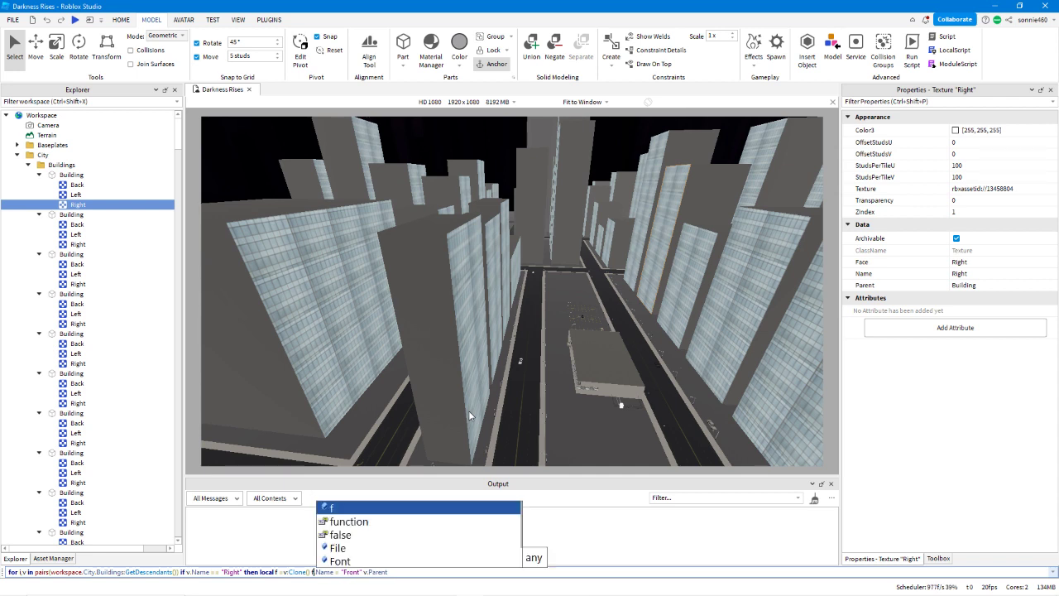
# Change the trailing v.Parent to f.Parent = v.Parent and try to run the cloning command.
pyautogui.press('Escape')
pyautogui.press('Right')
pyautogui.press('Right')
pyautogui.press('Right')
pyautogui.press('Right')
pyautogui.press('Right')
pyautogui.press('Right')
pyautogui.press('Right')
pyautogui.press('Right')
pyautogui.press('Right')
pyautogui.press('Right')
pyautogui.press('Right')
pyautogui.press('Right')
pyautogui.press('Right')
pyautogui.press('Right')
pyautogui.press('Right')
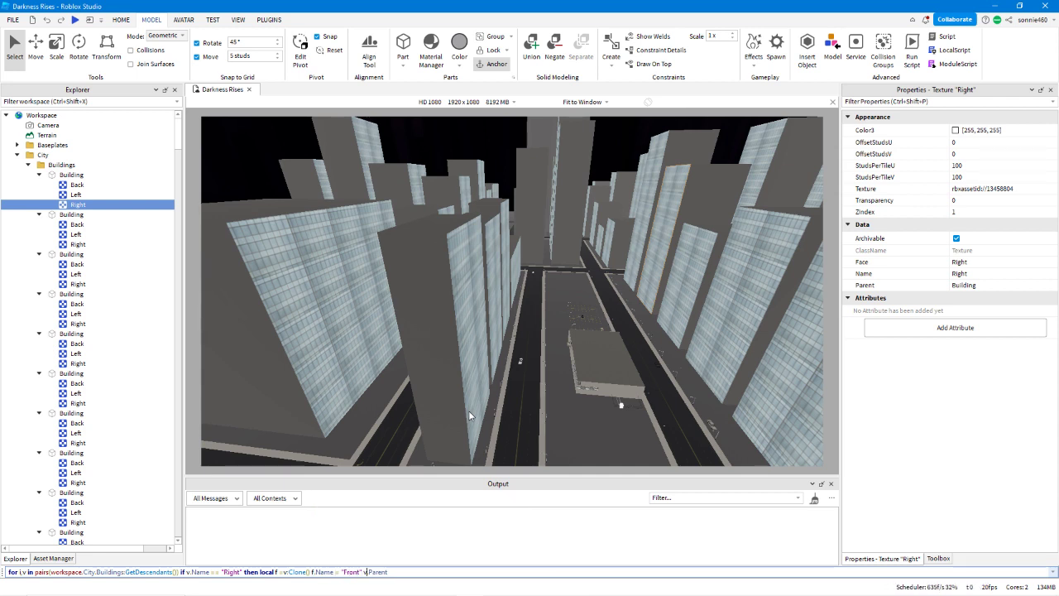
pyautogui.press('BackSpace')
pyautogui.write('f')
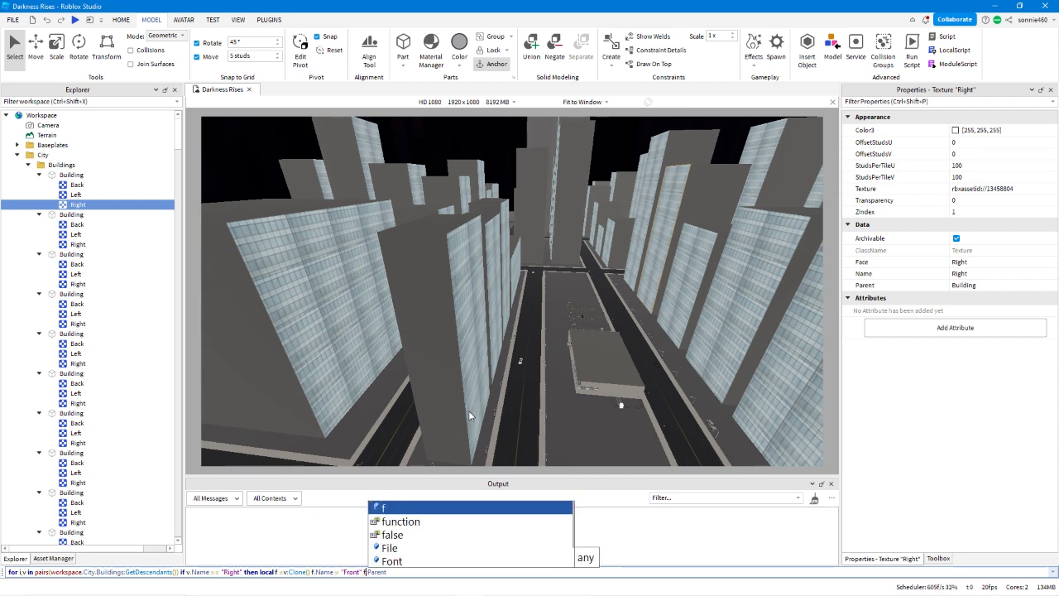
pyautogui.press('End')
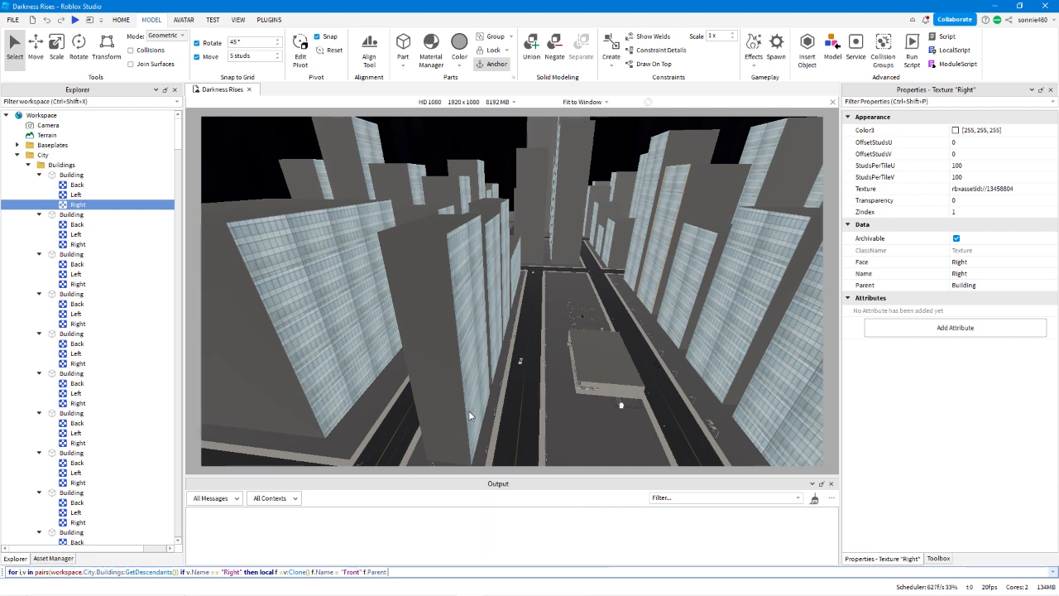
pyautogui.write('v.Parent')
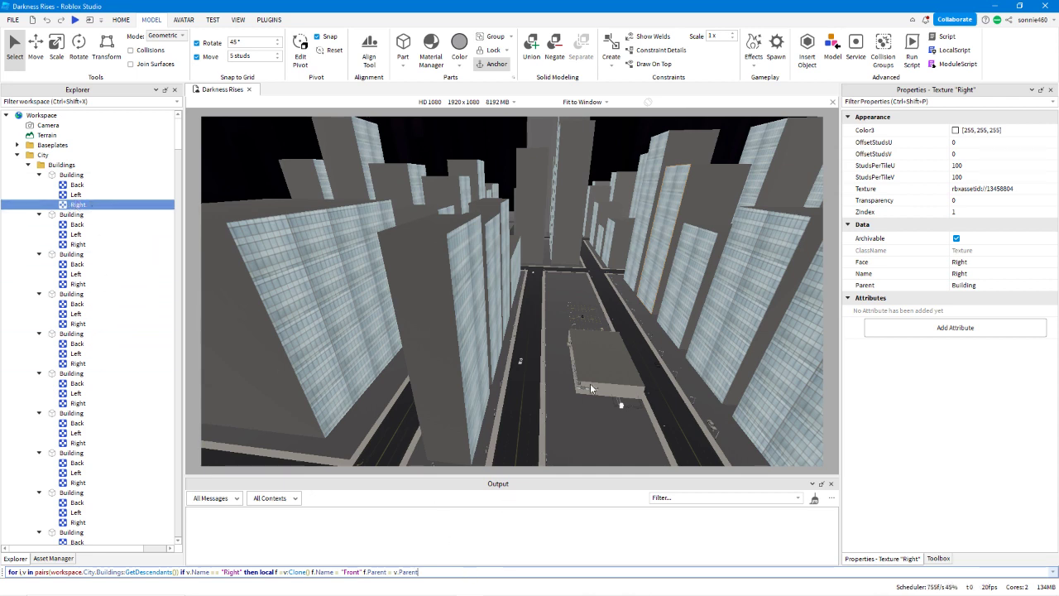
pyautogui.press('Return')
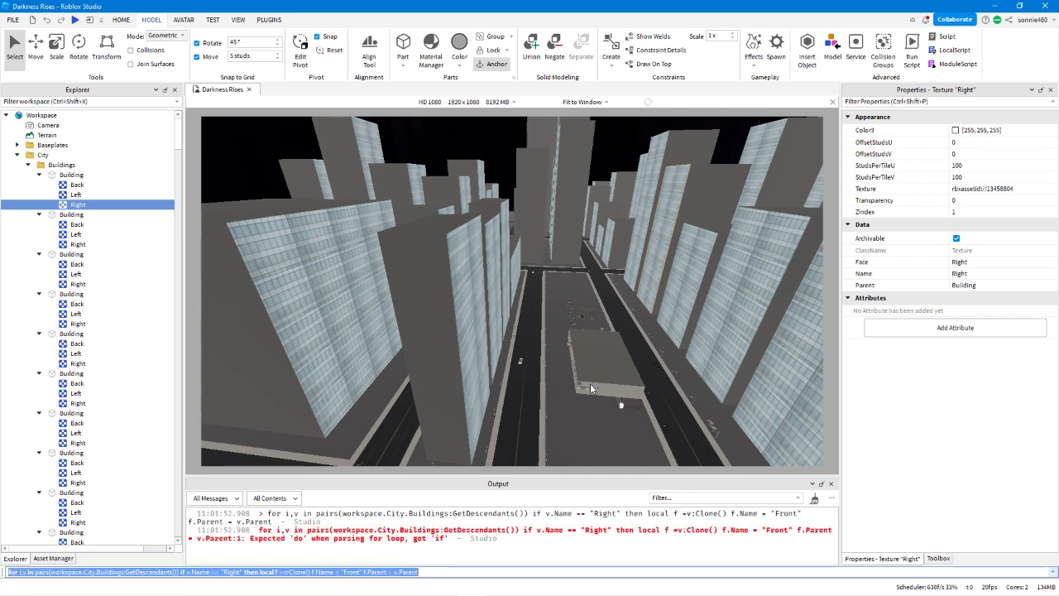
# Append end end, insert do after GetDescendants()), and run the command to clone every Right texture as Front.
pyautogui.press('Right')
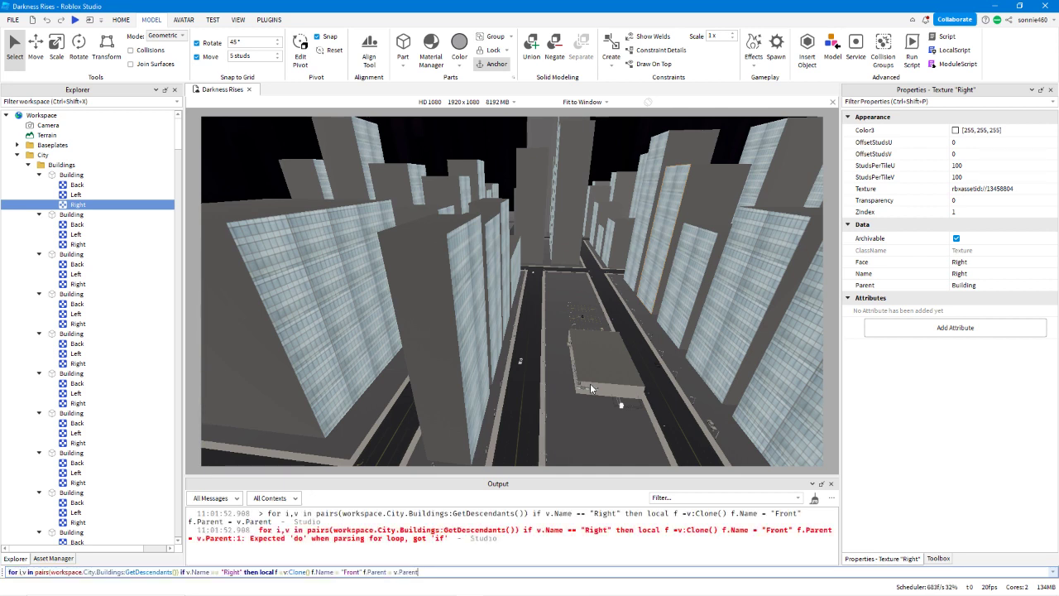
pyautogui.write('end end')
pyautogui.press('Left')
pyautogui.press('Left')
pyautogui.press('Left')
pyautogui.press('Left')
pyautogui.press('Left')
pyautogui.press('Left')
pyautogui.press('Left')
pyautogui.press('Left')
pyautogui.press('Left')
pyautogui.press('Left')
pyautogui.press('Left')
pyautogui.press('Left')
pyautogui.press('Left')
pyautogui.press('Left')
pyautogui.press('Left')
pyautogui.press('Left')
pyautogui.press('Left')
pyautogui.press('Left')
pyautogui.press('Left')
pyautogui.press('Left')
pyautogui.press('Left')
pyautogui.press('Left')
pyautogui.press('Left')
pyautogui.press('Left')
pyautogui.press('Left')
pyautogui.write('do')
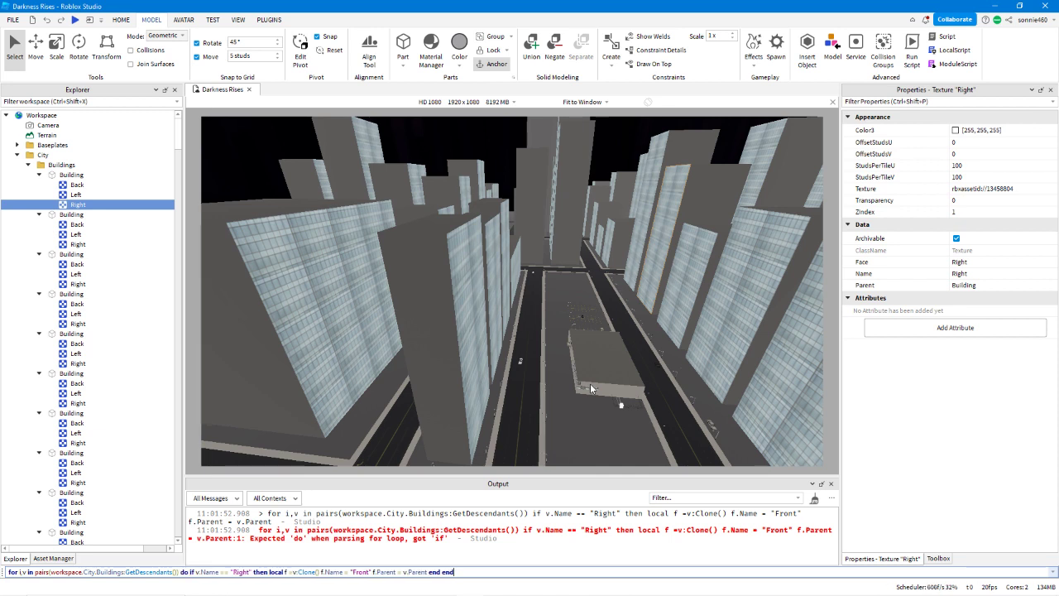
pyautogui.press('Return')
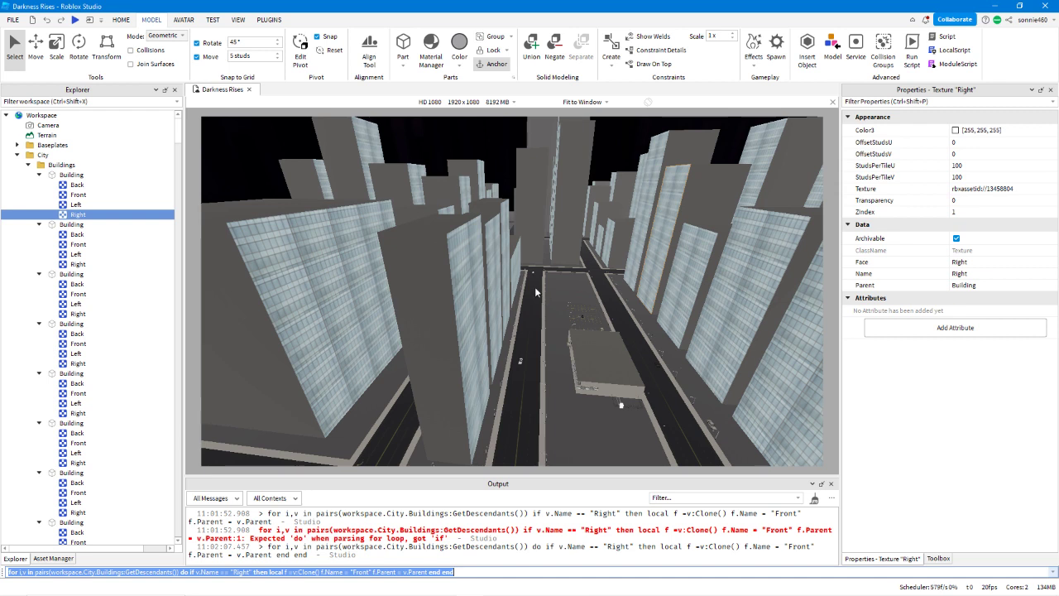
# Check the properties of the first Building's Front texture, and delete everything after do from the loop command.
pyautogui.click(70, 193)
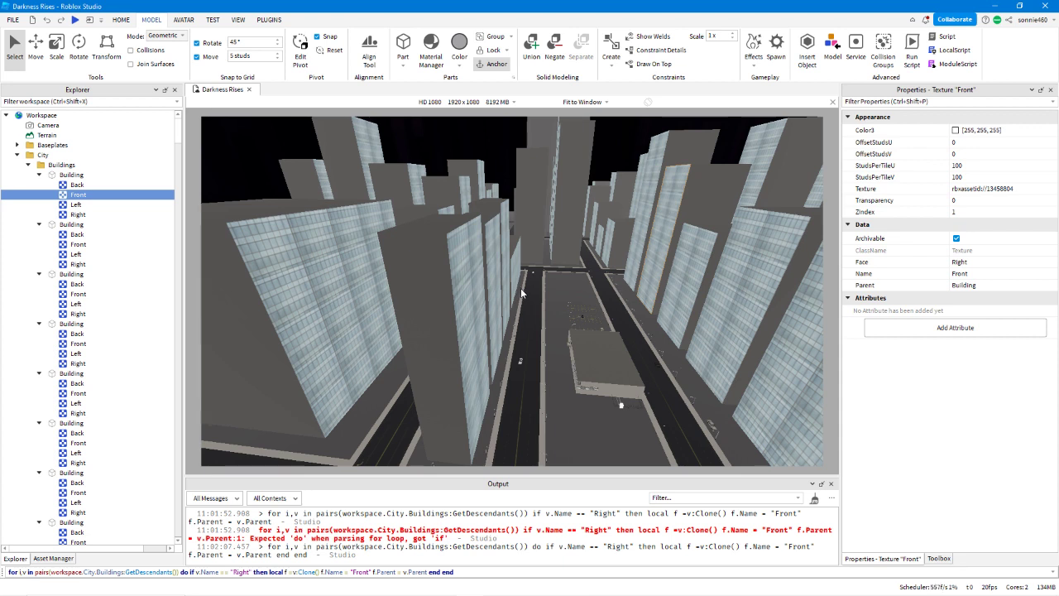
pyautogui.click(476, 573)
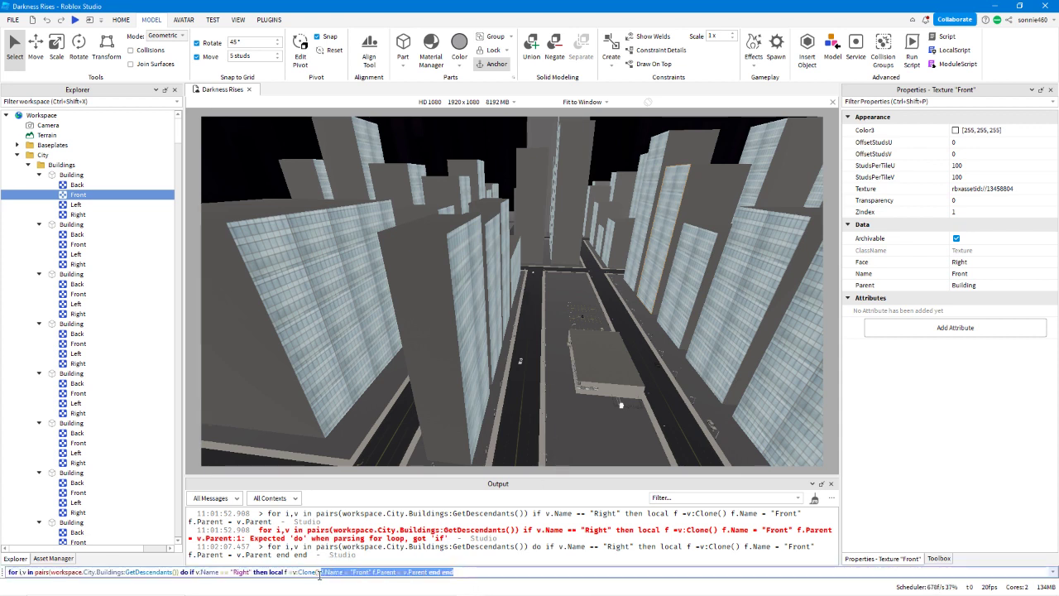
pyautogui.moveTo(282, 576); pyautogui.dragTo(191, 572)
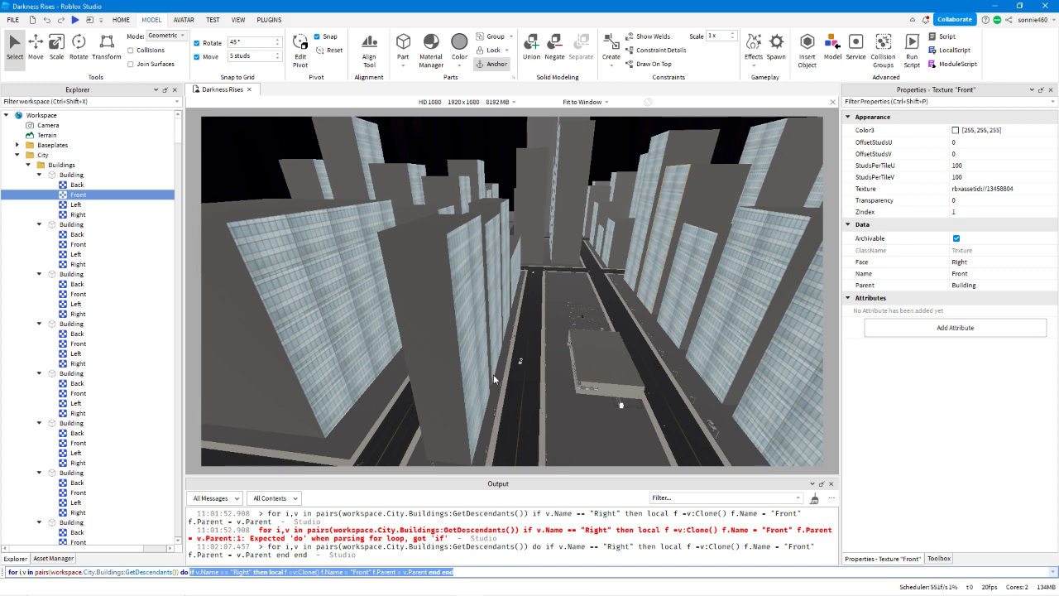
pyautogui.press('BackSpace')
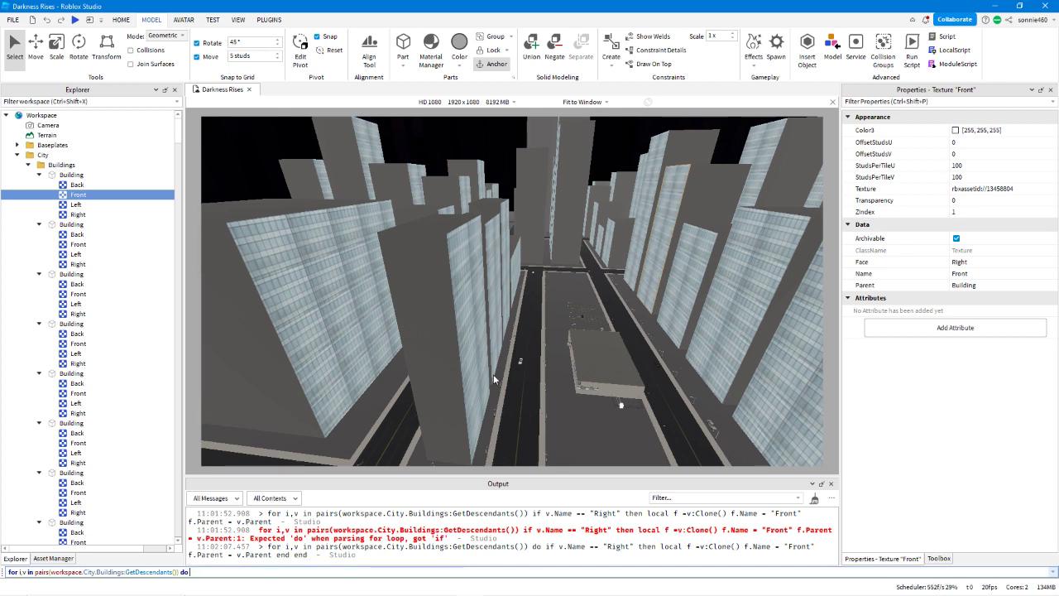
# Append if v.Name == "Front" then v.Face = "Front" to the loop and try to run it.
pyautogui.write('if')
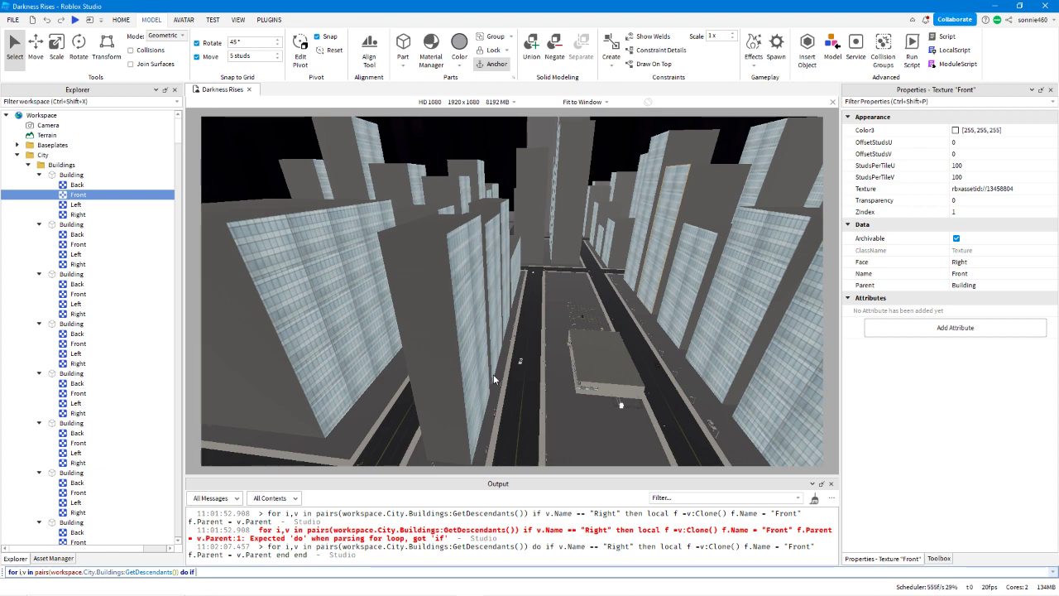
pyautogui.write('v.Name == ')
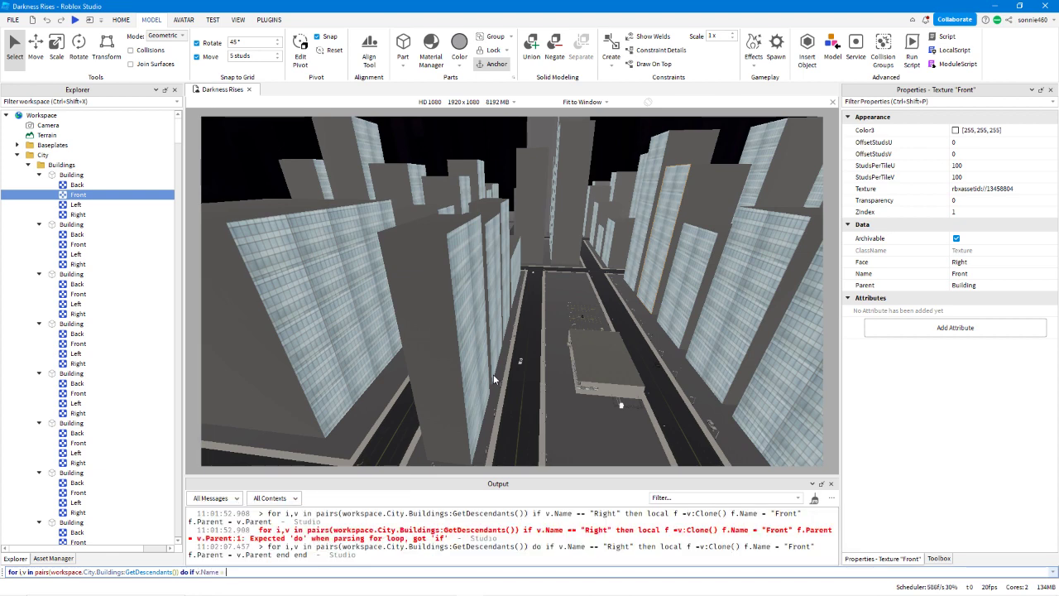
pyautogui.write('"Front"')
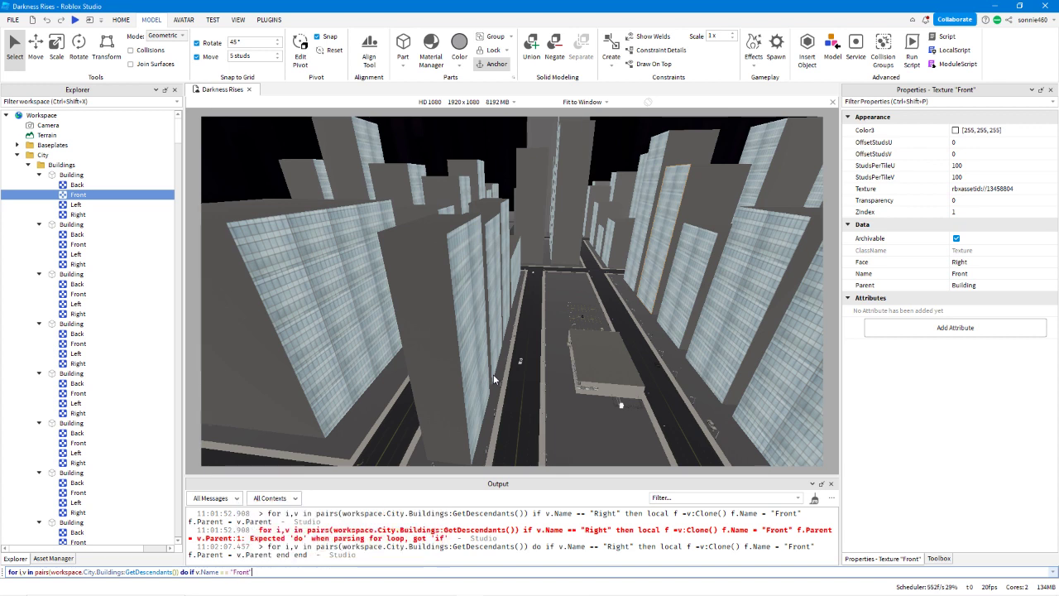
pyautogui.write(' then')
pyautogui.write('v.')
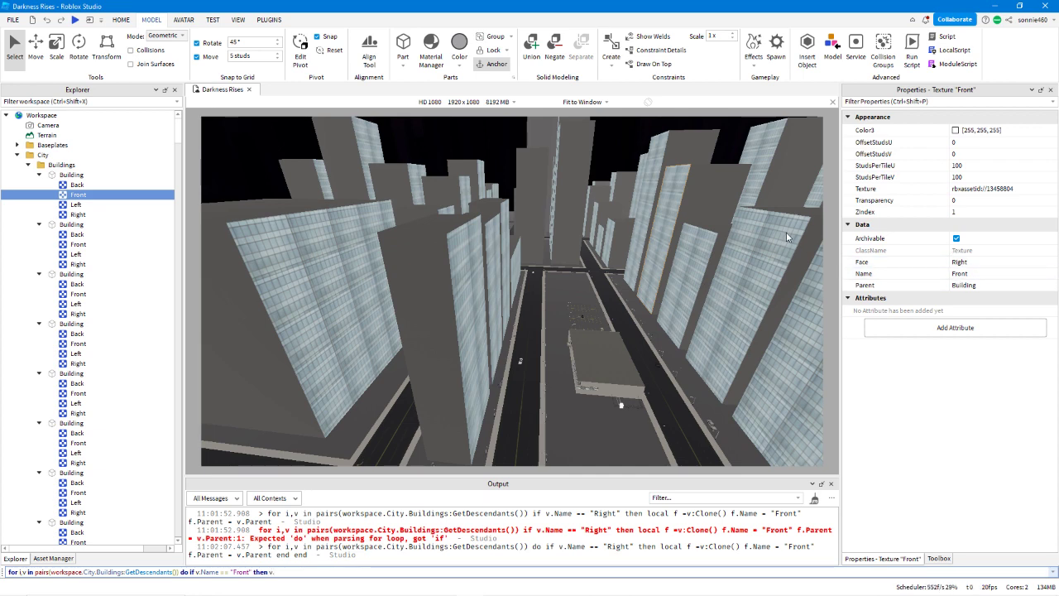
pyautogui.write('Face = ')
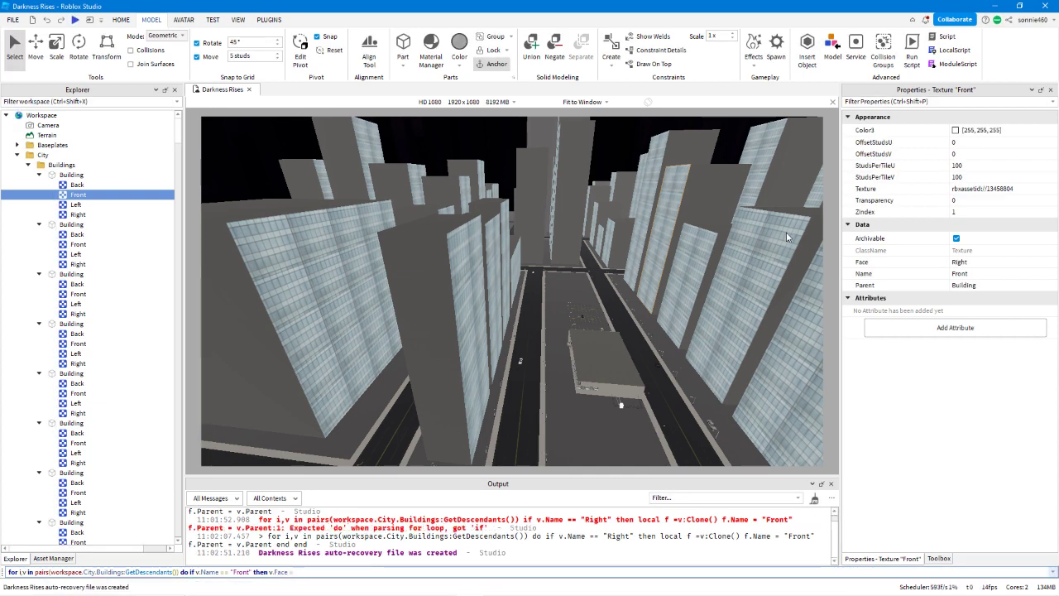
pyautogui.write('"Front"')
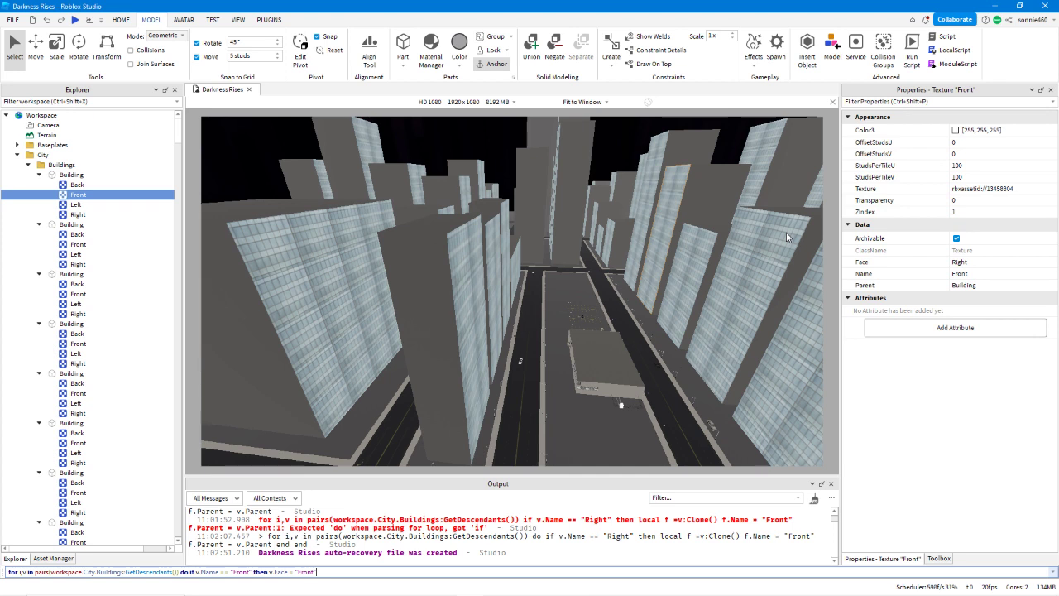
pyautogui.press('Return')
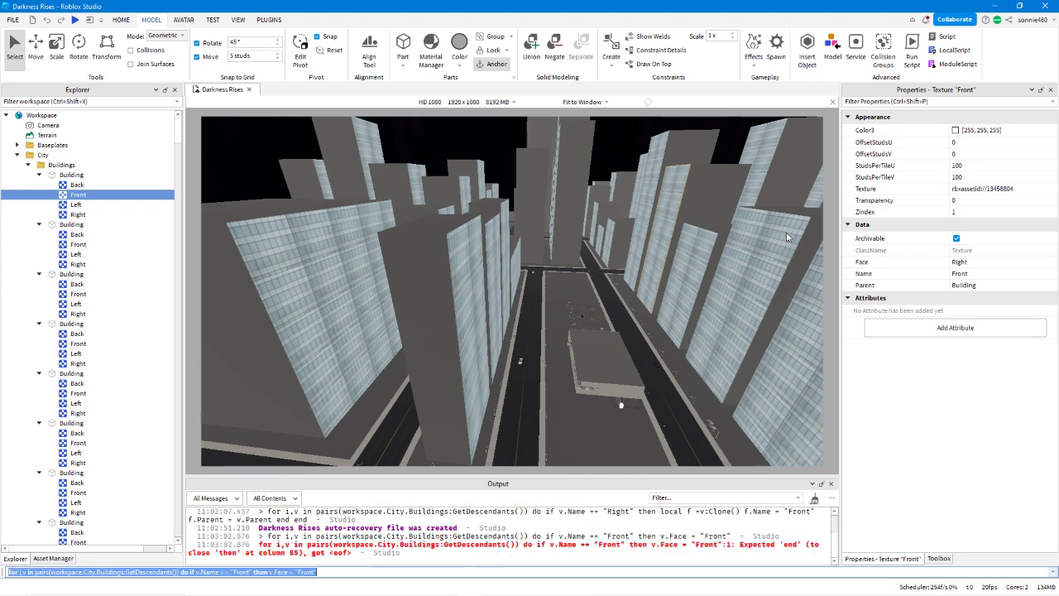
# Append end end to the command and run it to set the Face of every Front texture to Front.
pyautogui.press('End')
pyautogui.write('en')
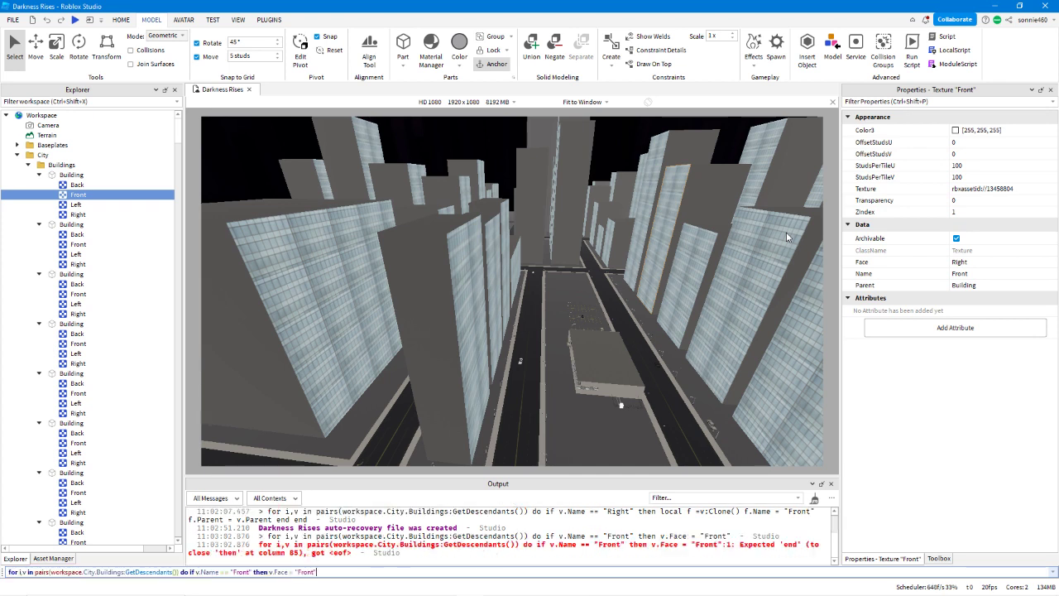
pyautogui.write('d end')
pyautogui.press('Return')
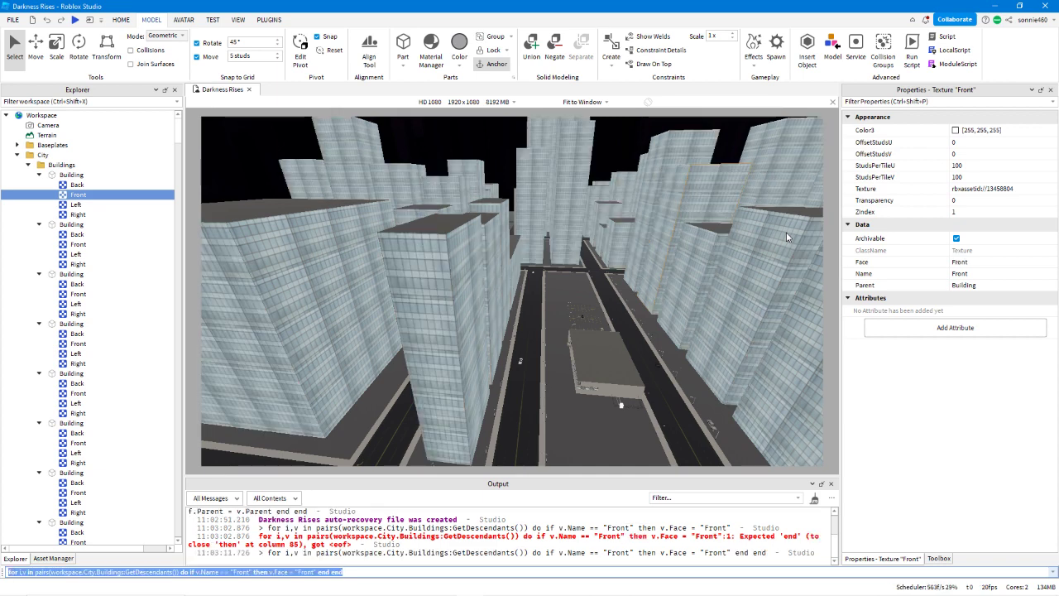
# Look over the textured buildings with nothing selected, and delete everything after GetDescendants()) from the loop command.
pyautogui.moveTo(525, 313); pyautogui.dragTo(525, 315, button='right')
pyautogui.click(524, 314)
pyautogui.press('a')
pyautogui.press('d')
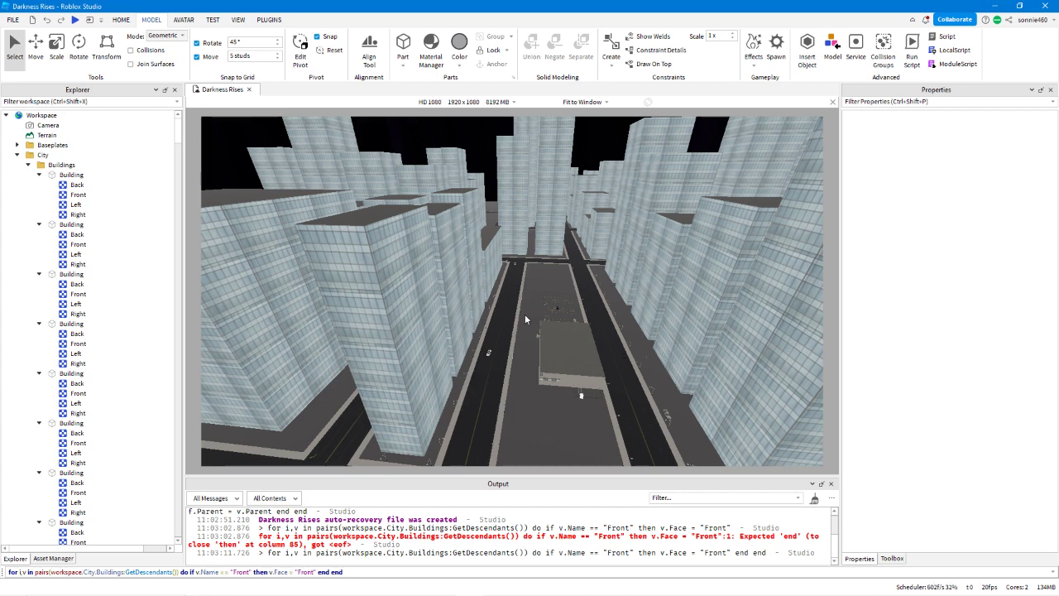
pyautogui.moveTo(498, 334); pyautogui.dragTo(499, 333, button='right')
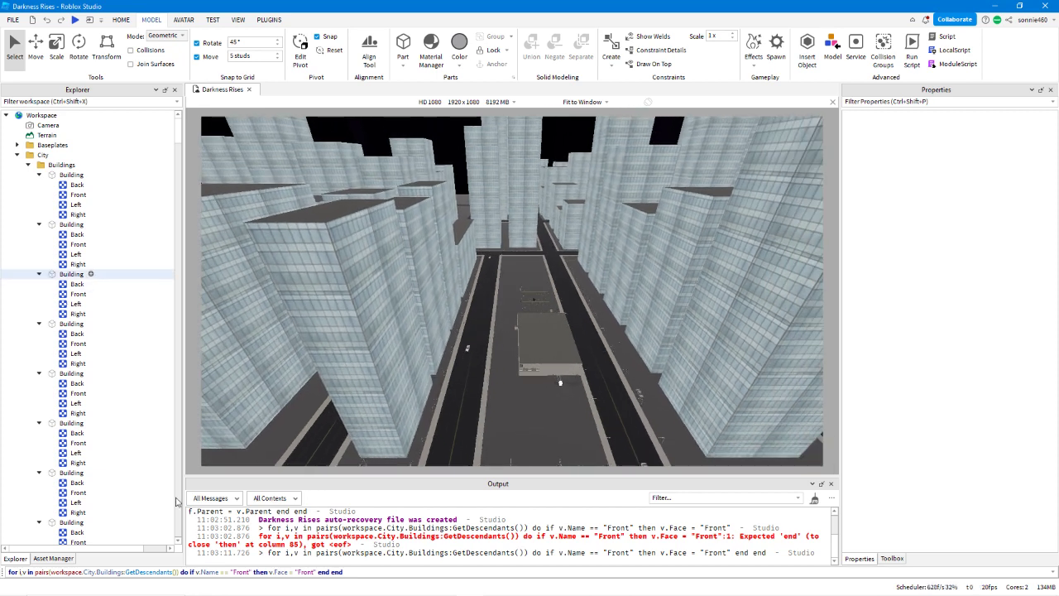
pyautogui.click(377, 572)
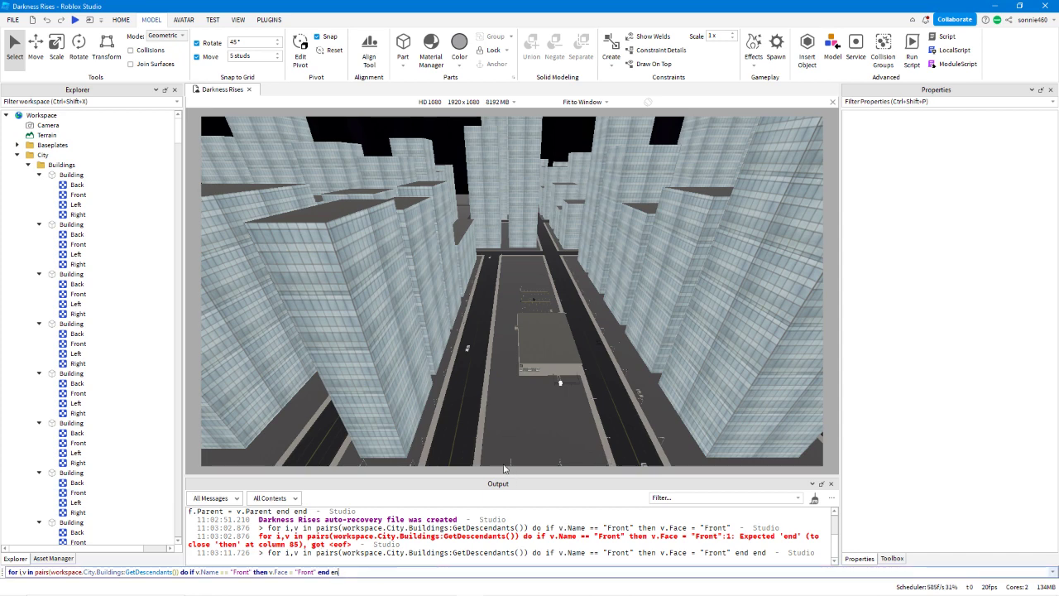
pyautogui.press('BackSpace')
pyautogui.press('BackSpace')
pyautogui.press('BackSpace')
pyautogui.press('BackSpace')
pyautogui.press('BackSpace')
pyautogui.press('BackSpace')
pyautogui.press('BackSpace')
pyautogui.press('BackSpace')
pyautogui.press('BackSpace')
pyautogui.press('BackSpace')
pyautogui.press('BackSpace')
pyautogui.press('BackSpace')
pyautogui.press('BackSpace')
pyautogui.press('BackSpace')
pyautogui.press('BackSpace')
pyautogui.press('BackSpace')
pyautogui.press('BackSpace')
pyautogui.press('BackSpace')
pyautogui.press('BackSpace')
pyautogui.press('BackSpace')
pyautogui.press('BackSpace')
pyautogui.press('BackSpace')
pyautogui.press('BackSpace')
pyautogui.press('BackSpace')
pyautogui.press('BackSpace')
pyautogui.press('BackSpace')
pyautogui.press('BackSpace')
pyautogui.press('BackSpace')
pyautogui.press('BackSpace')
pyautogui.press('BackSpace')
pyautogui.press('BackSpace')
pyautogui.press('BackSpace')
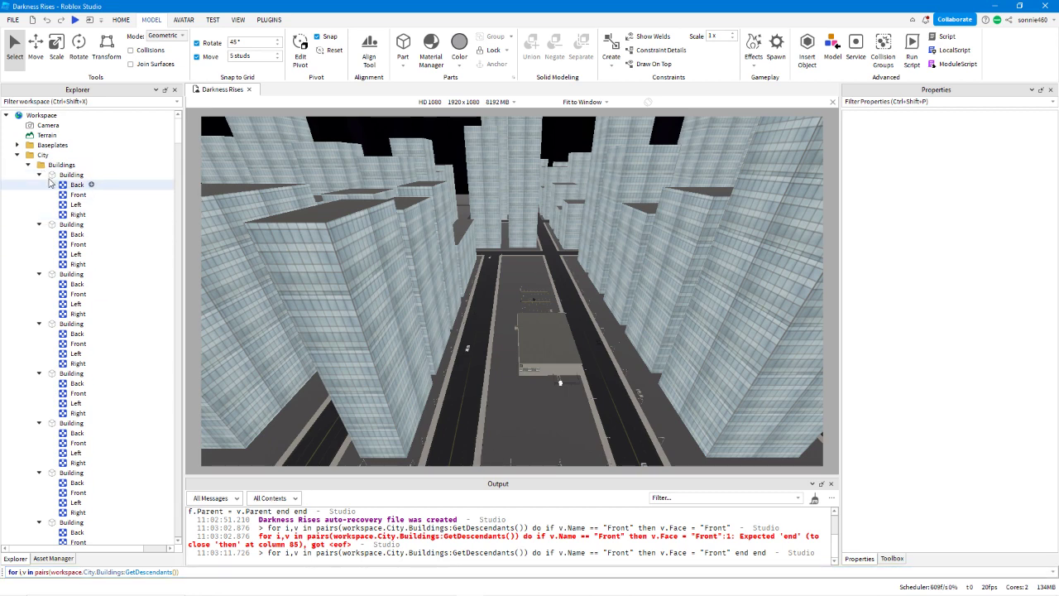
# Collapse everything under the Buildings folder, and expand only the folder itself to list its Building parts.
pyautogui.click(39, 175)
pyautogui.click(39, 185)
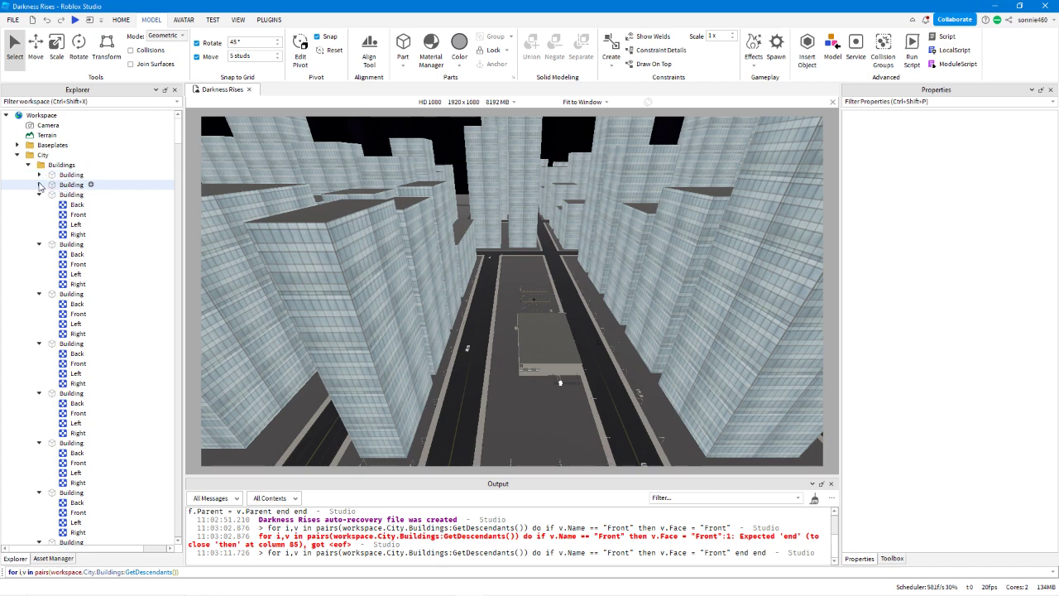
pyautogui.click(39, 195)
pyautogui.click(39, 204)
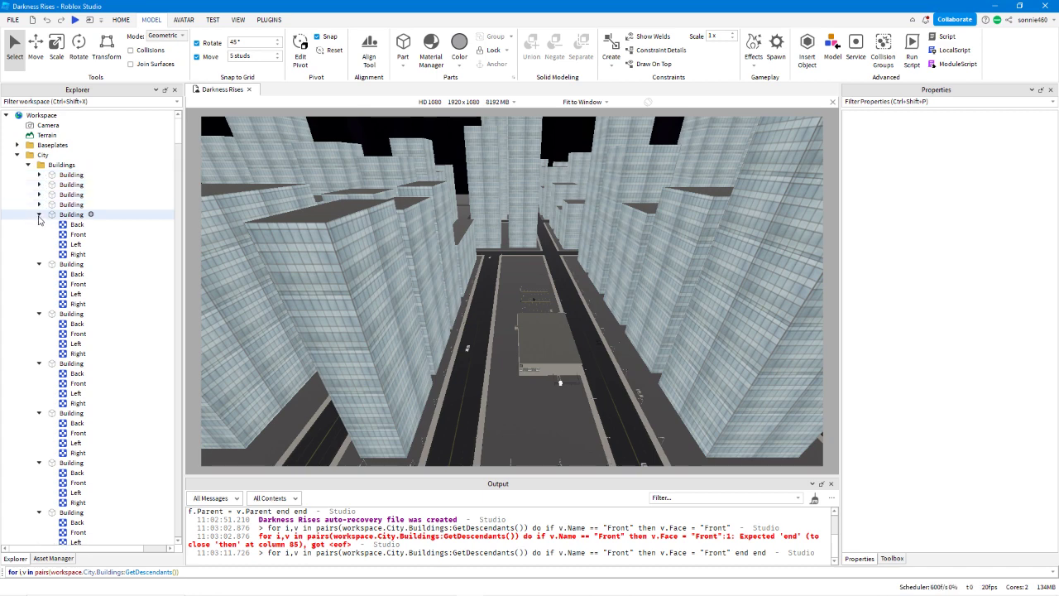
pyautogui.click(38, 214)
pyautogui.click(41, 235)
pyautogui.click(38, 225)
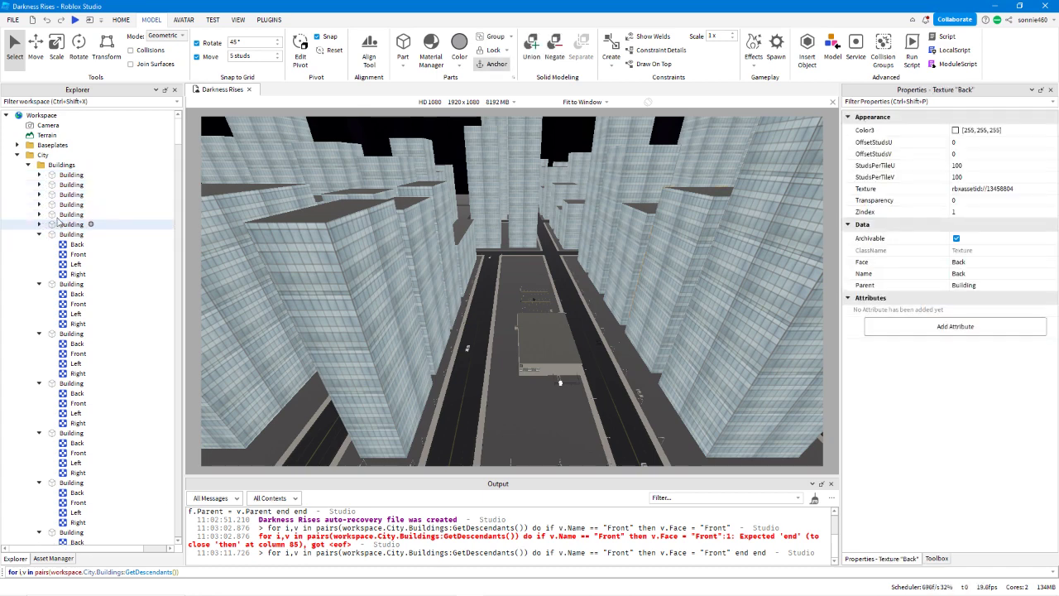
pyautogui.click(58, 165)
pyautogui.rightClick(58, 165)
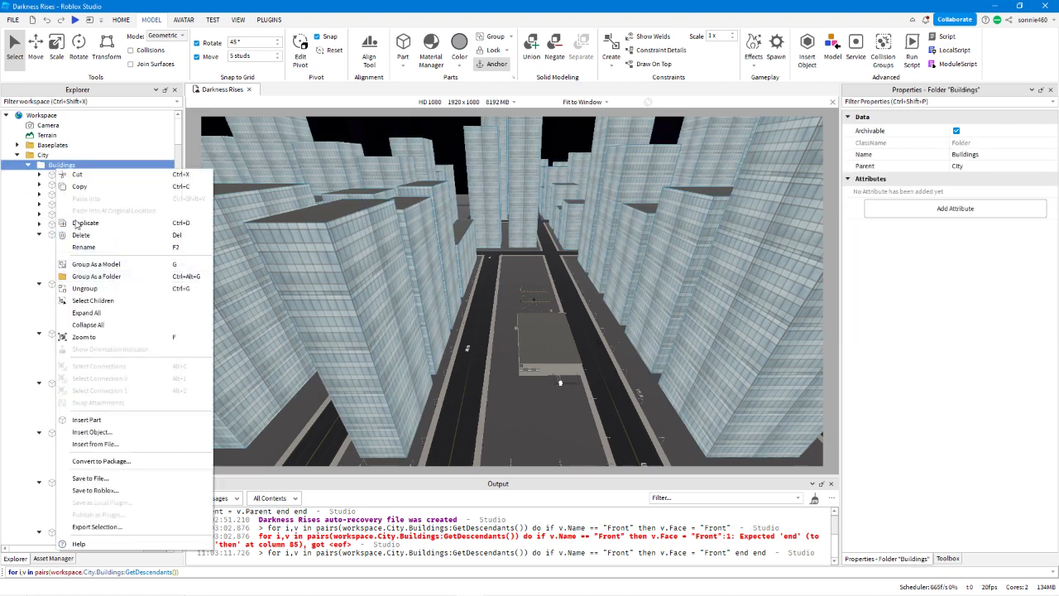
pyautogui.click(98, 325)
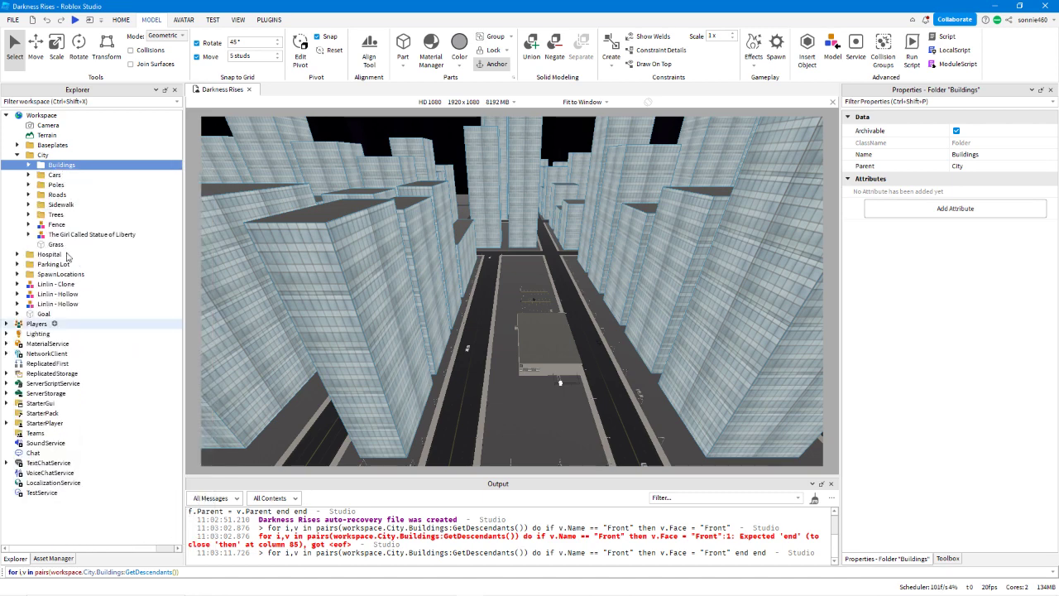
pyautogui.click(28, 165)
pyautogui.scroll(-5, 32, 162)
pyautogui.scroll(4, 32, 162)
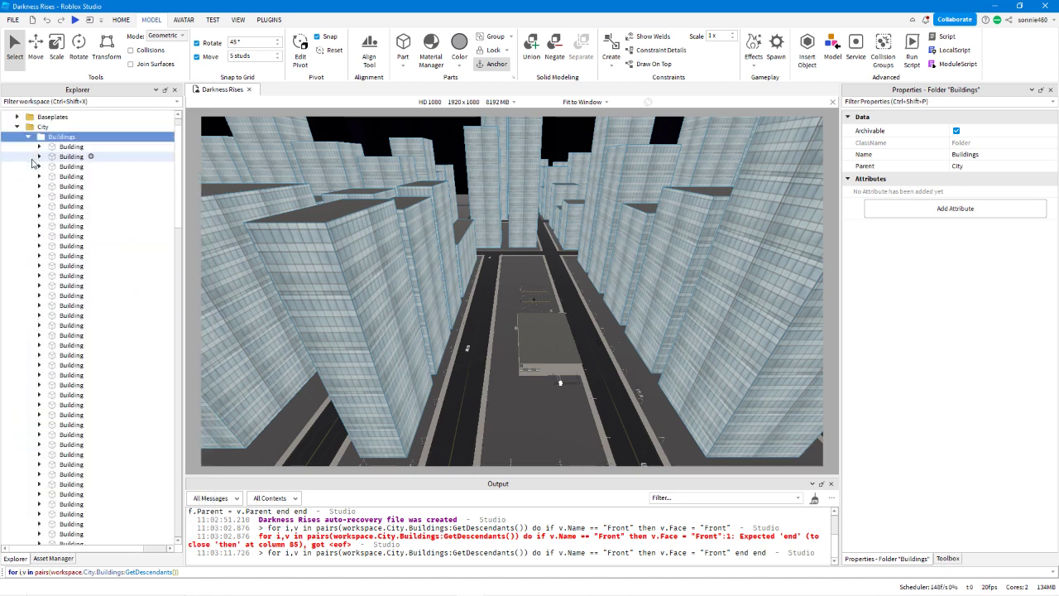
pyautogui.scroll(-3, 33, 162)
pyautogui.scroll(4, 32, 162)
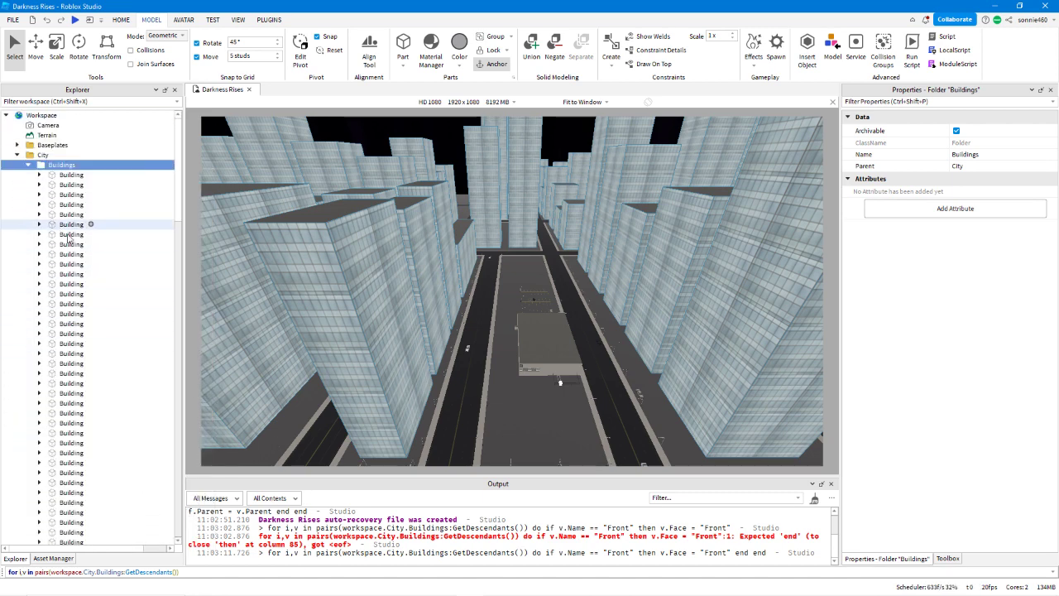
# Check the properties of the fourth Building, collapse the City folder, and check the Goal part's properties.
pyautogui.click(69, 206)
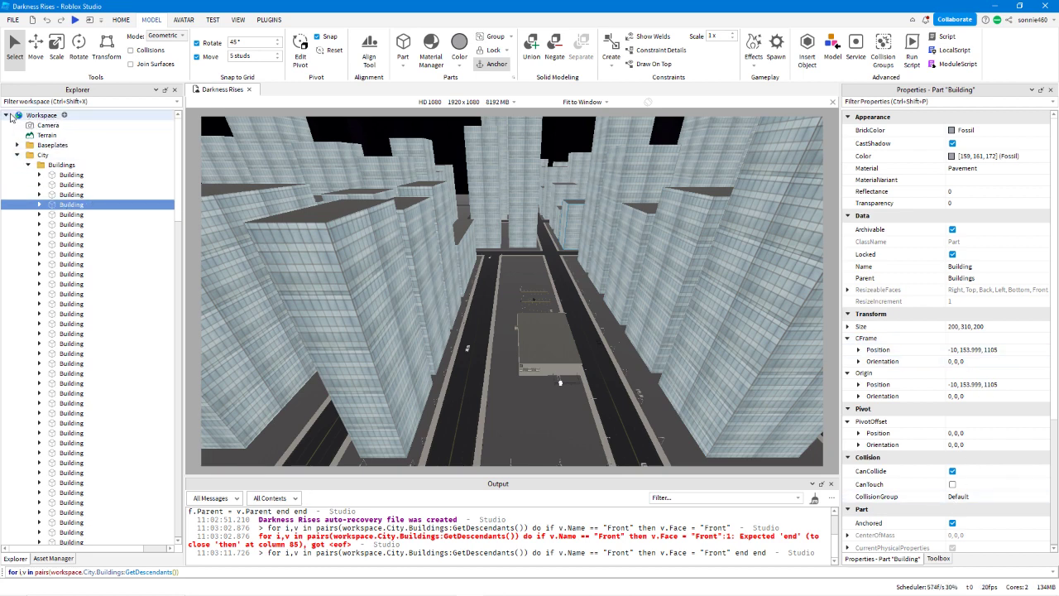
pyautogui.click(8, 116)
pyautogui.click(7, 116)
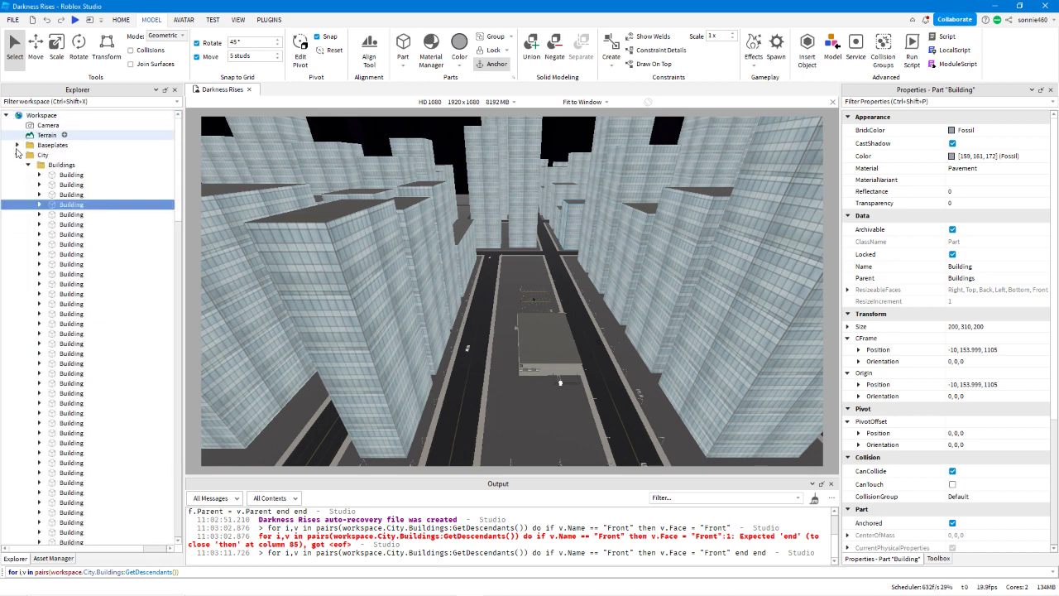
pyautogui.click(17, 154)
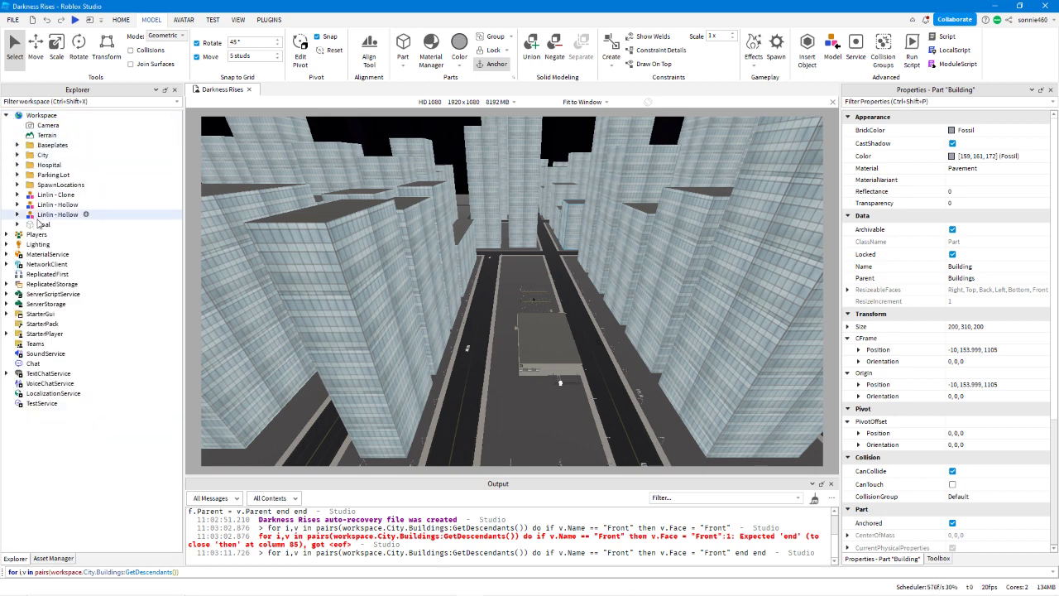
pyautogui.click(41, 226)
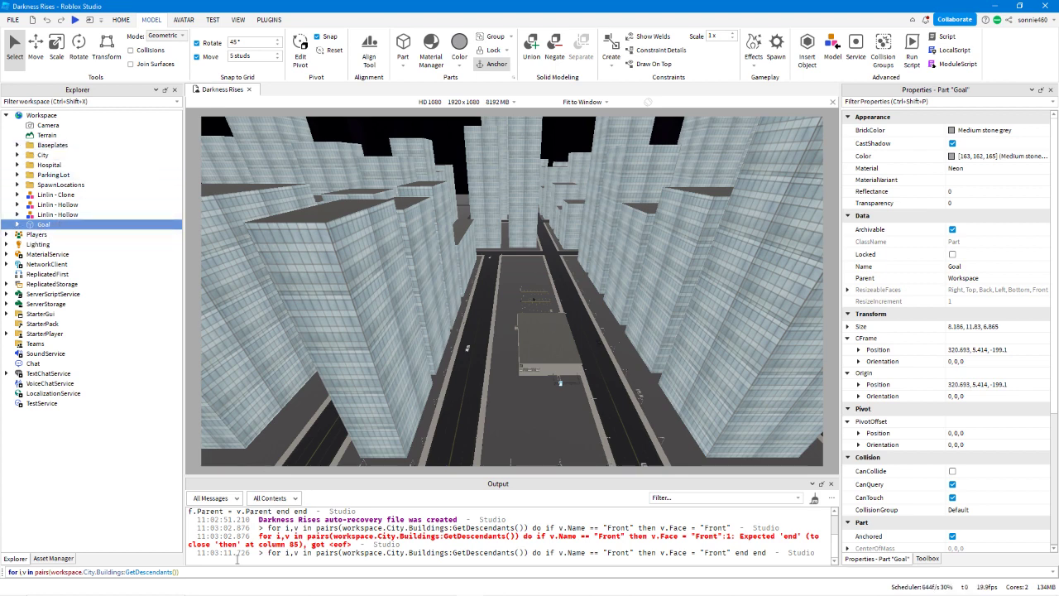
pyautogui.click(236, 572)
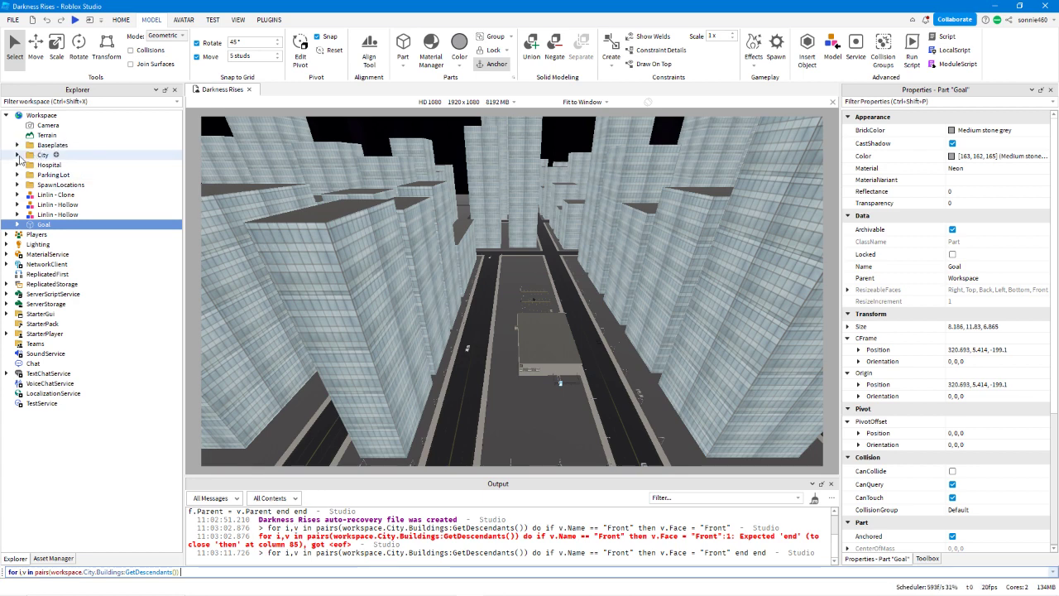
# Expand the City folder and insert a WeldConstraint into the first Building.
pyautogui.click(17, 155)
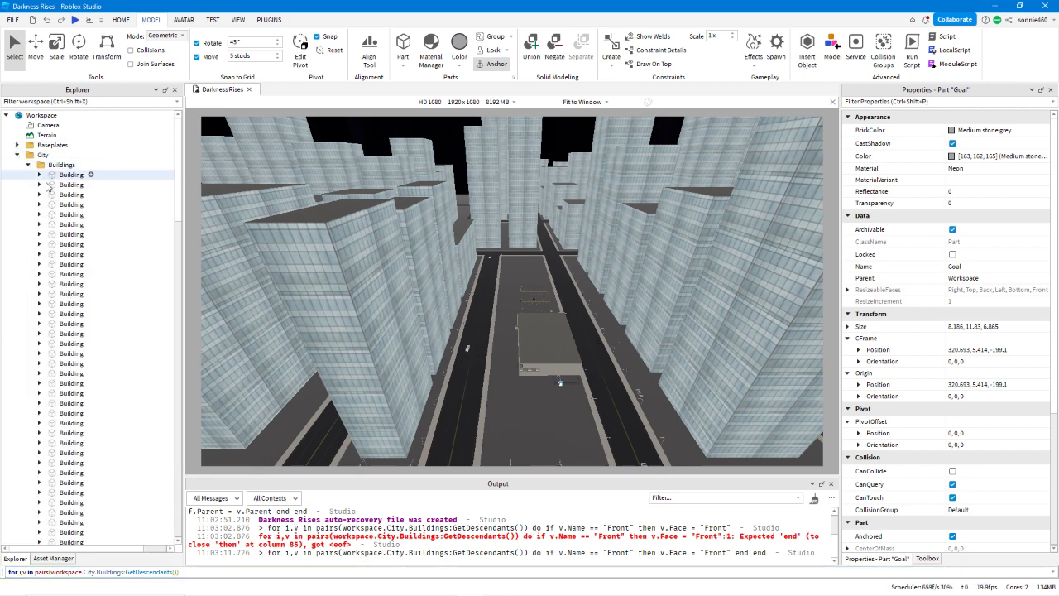
pyautogui.click(91, 176)
pyautogui.click(91, 177)
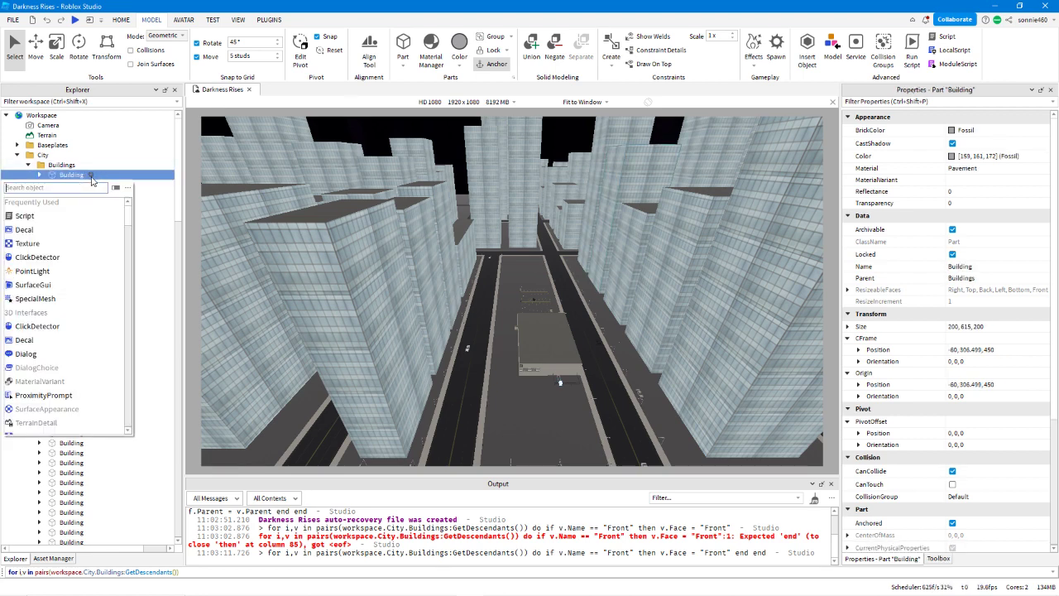
pyautogui.write('weld')
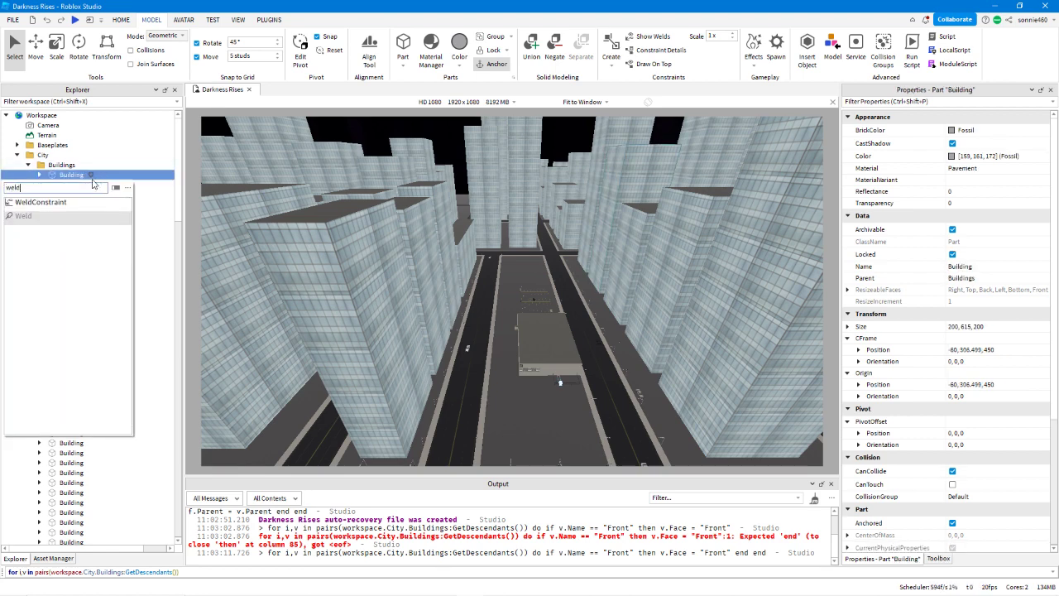
pyautogui.click(71, 203)
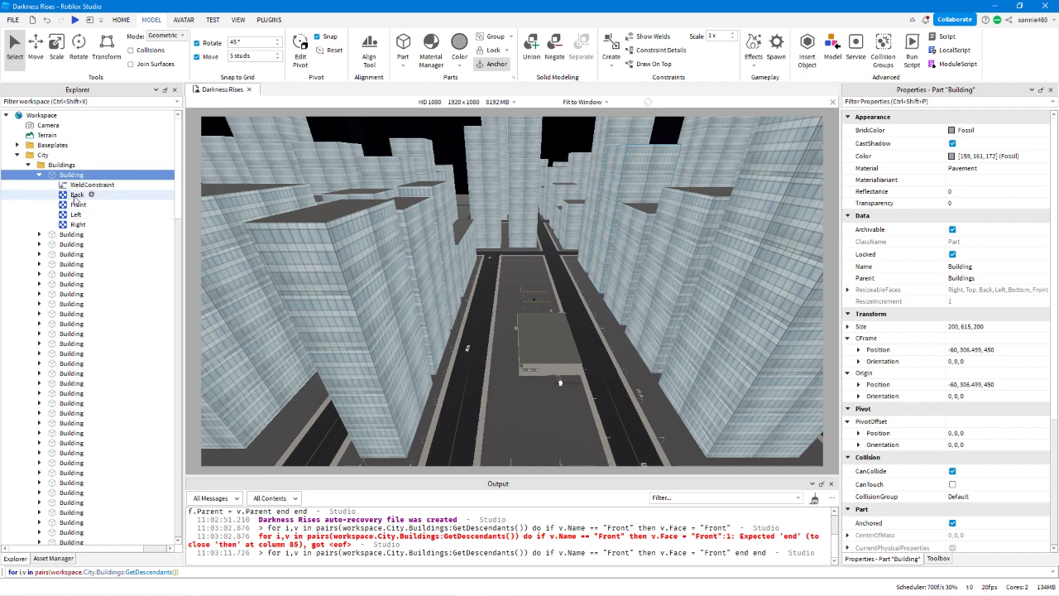
# Set the WeldConstraint's Part0 to its parent Building and its Part1 to the Goal part.
pyautogui.click(78, 185)
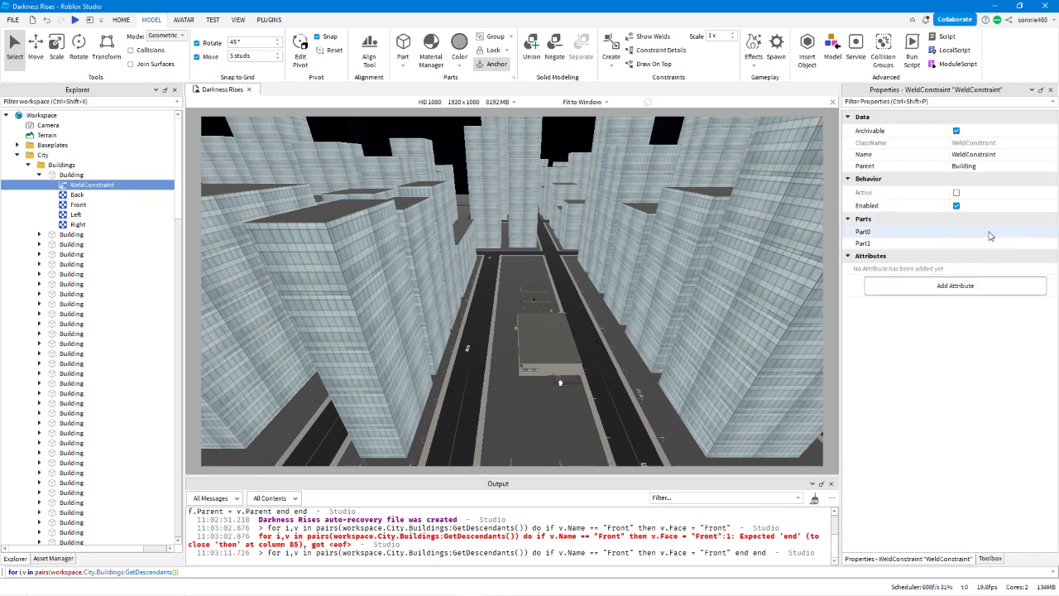
pyautogui.click(989, 232)
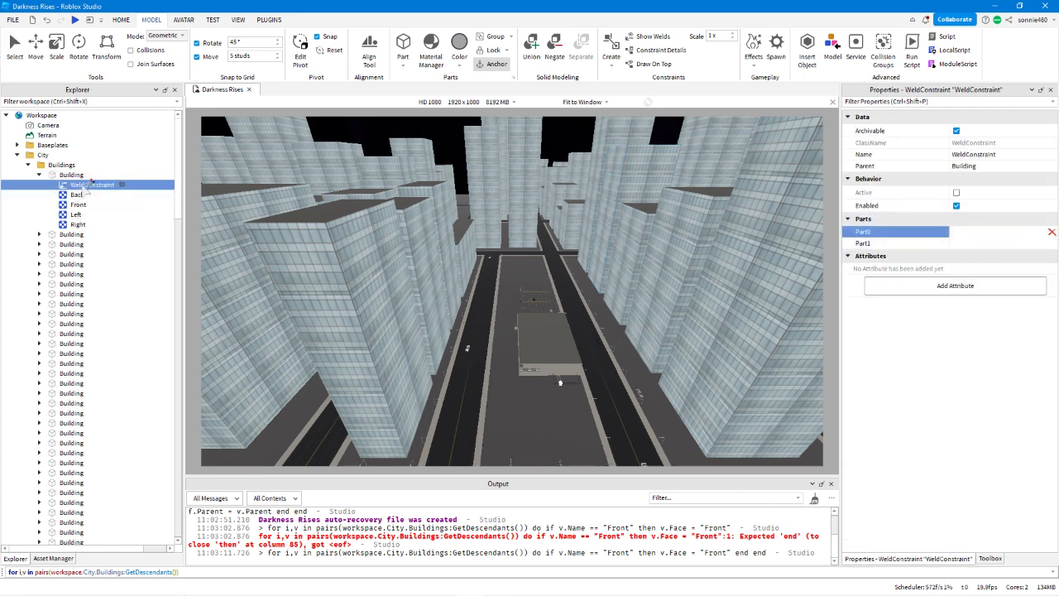
pyautogui.click(72, 175)
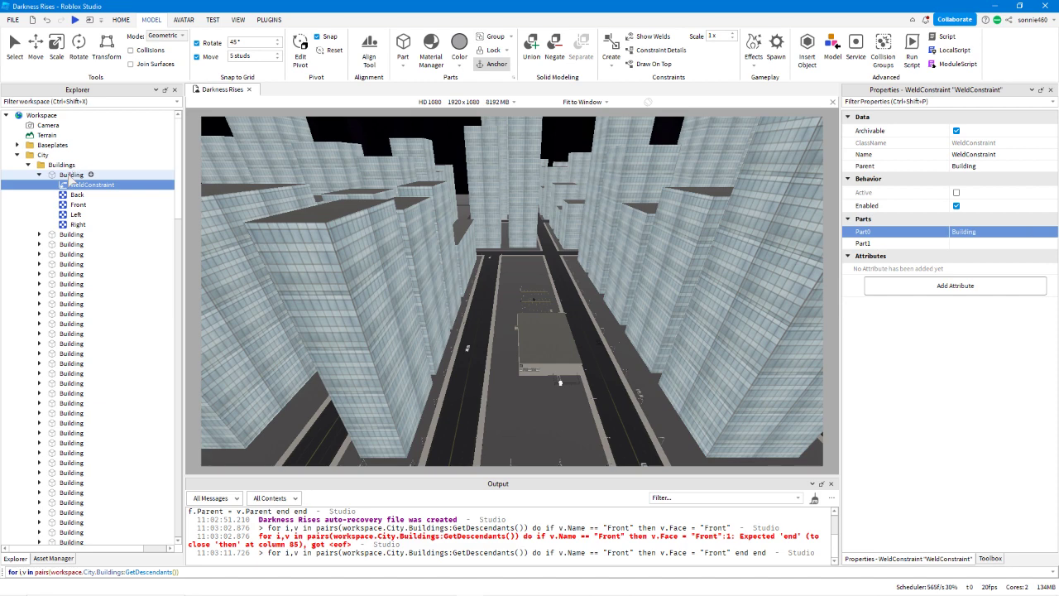
pyautogui.click(982, 245)
pyautogui.scroll(-3, 92, 202)
pyautogui.scroll(-20, 92, 201)
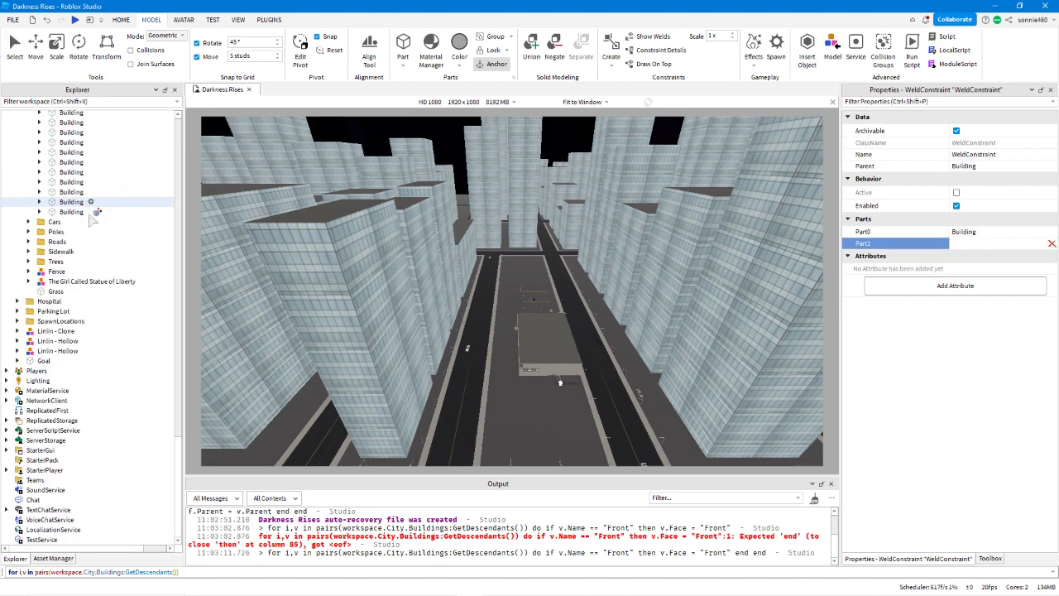
pyautogui.click(50, 361)
pyautogui.scroll(20, 68, 333)
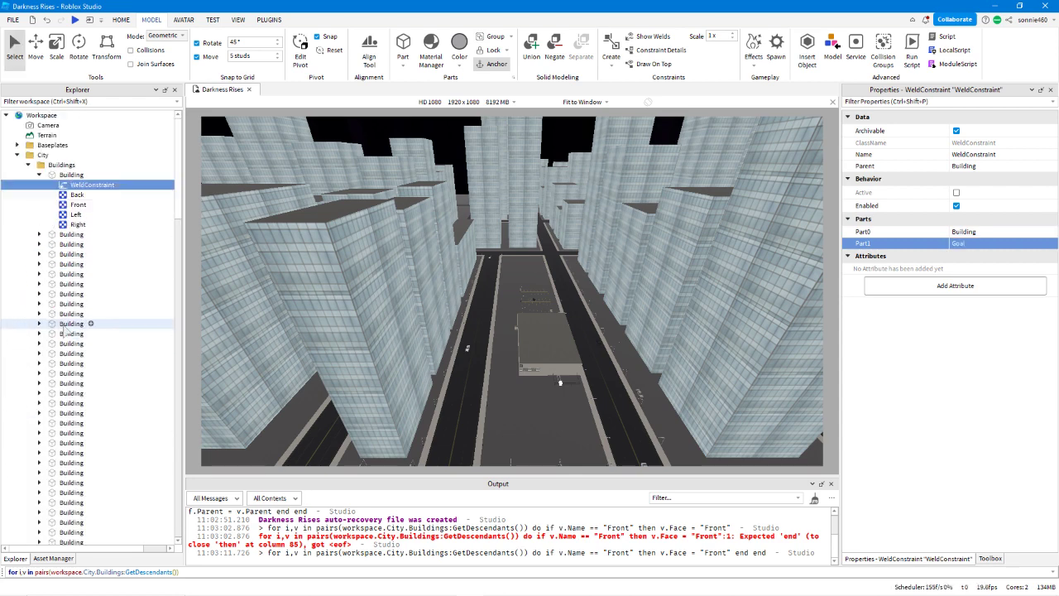
# Duplicate the WeldConstraint into the second Building, delete both WeldConstraints, and collapse the second Building.
pyautogui.hotkey('ctrl', 'd')
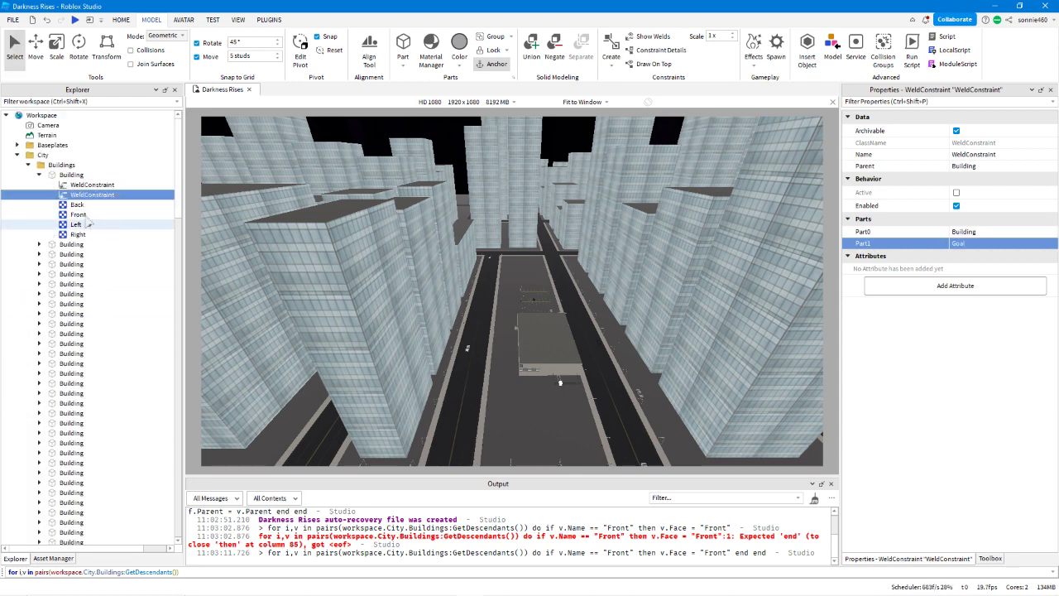
pyautogui.moveTo(87, 196); pyautogui.dragTo(91, 245)
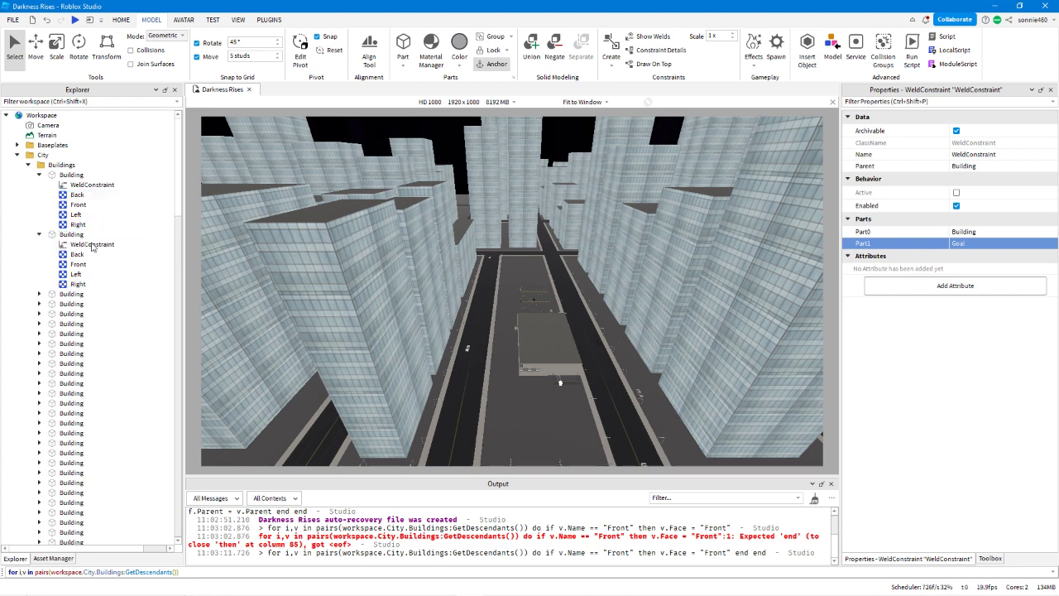
pyautogui.press('Delete')
pyautogui.click(87, 184)
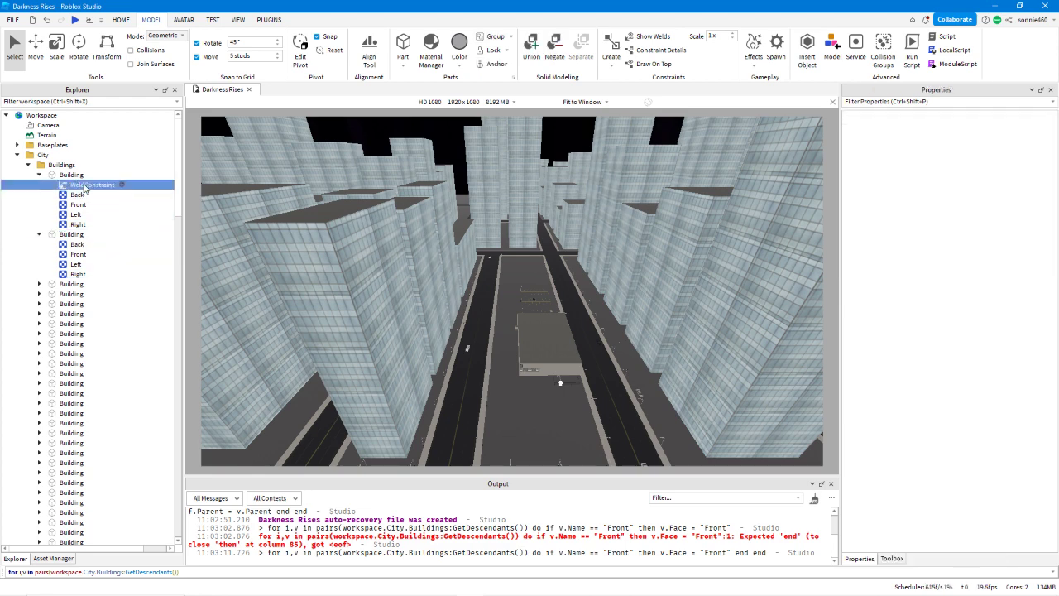
pyautogui.press('Delete')
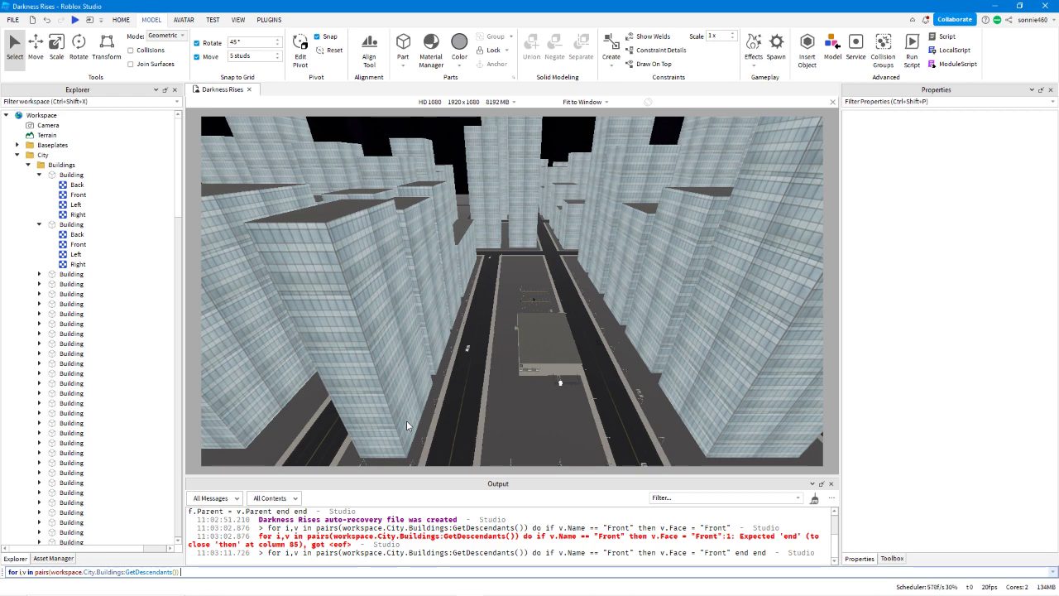
pyautogui.click(39, 225)
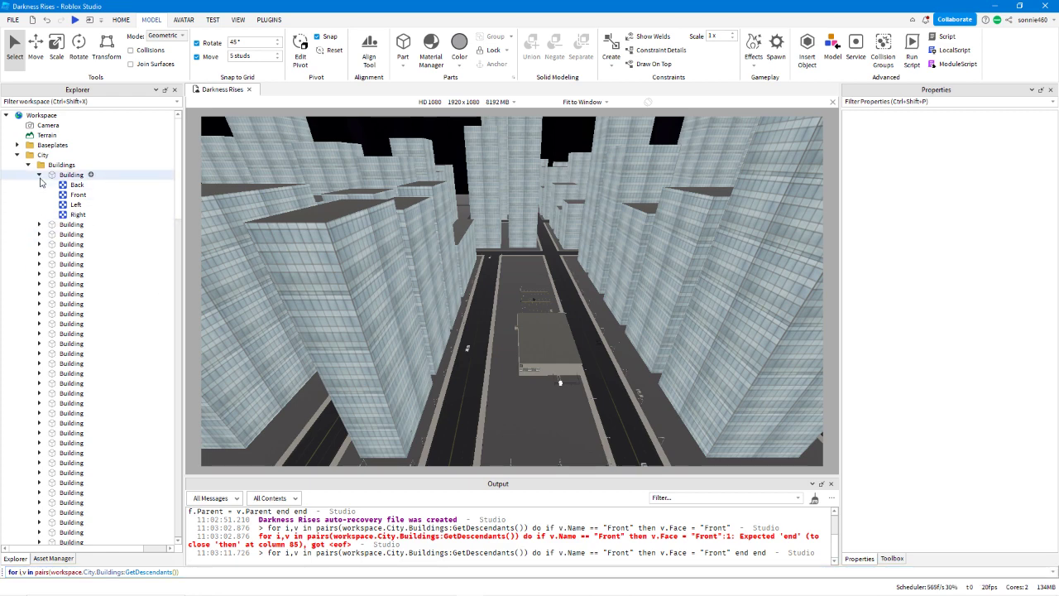
# Append an if condition to the loop command that checks v with IsA("Part"), followed by then.
pyautogui.click(203, 571)
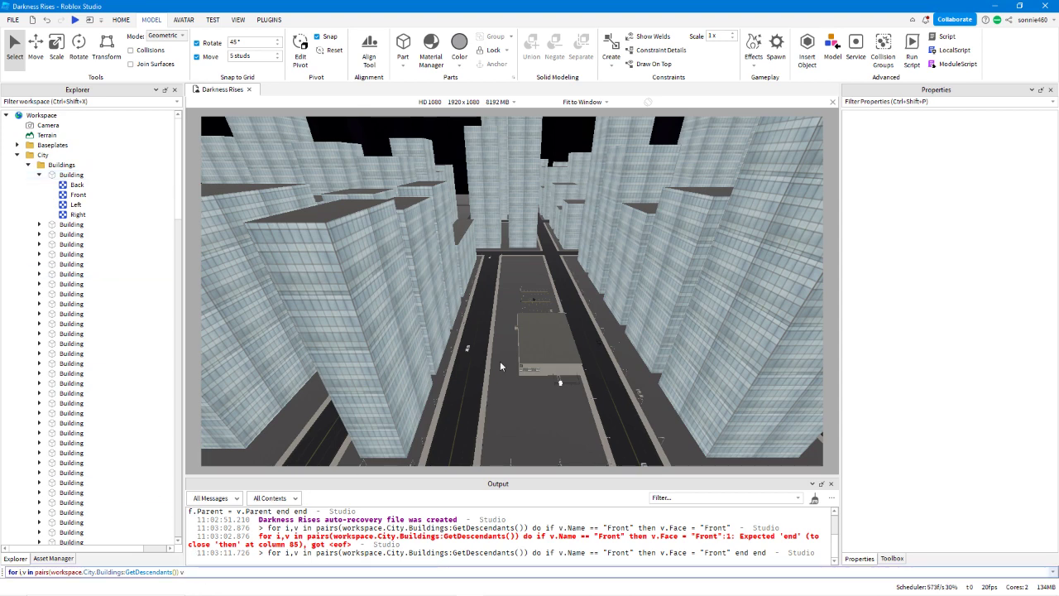
pyautogui.press('BackSpace')
pyautogui.press('BackSpace')
pyautogui.write('v.')
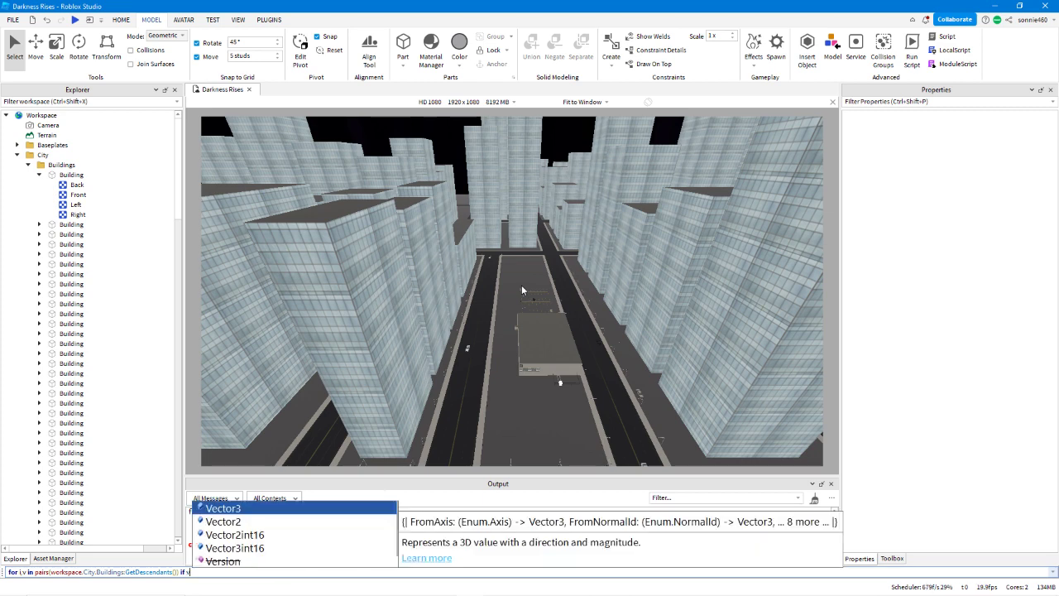
pyautogui.write('IsA')
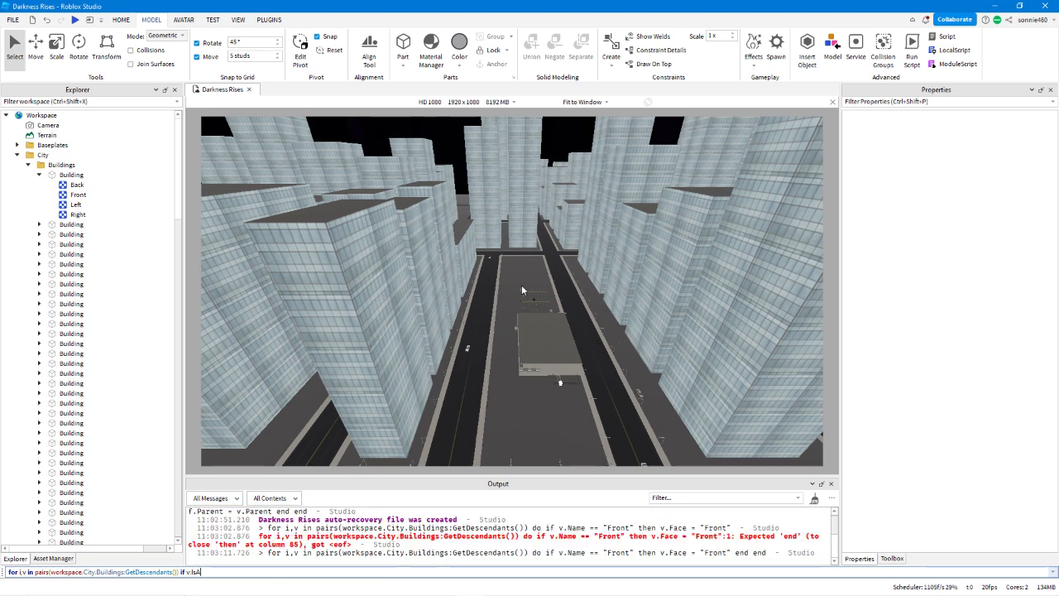
pyautogui.write('("Part") then local f')
# Append local f = Instance.new("Weld",v) to the loop command after then.
pyautogui.write('= instance.new')
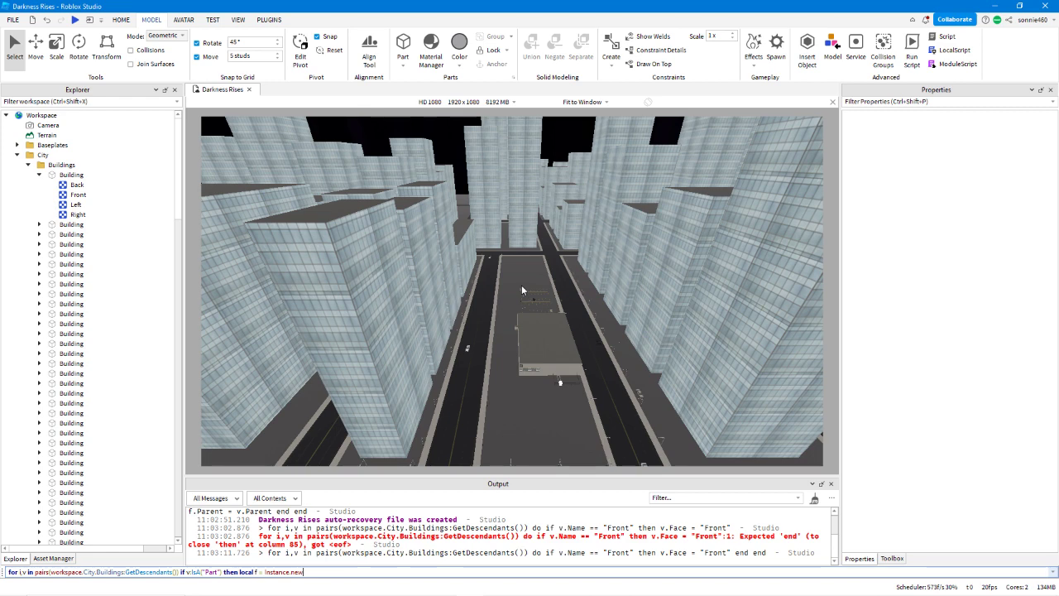
pyautogui.write('("wel')
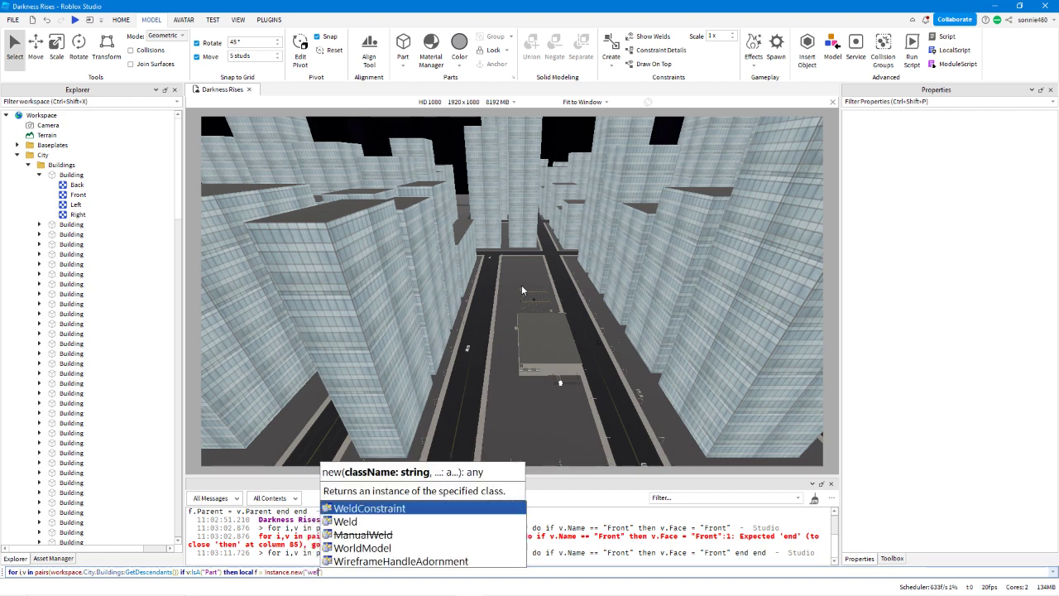
pyautogui.press('Down')
pyautogui.press('Tab')
pyautogui.write(')')
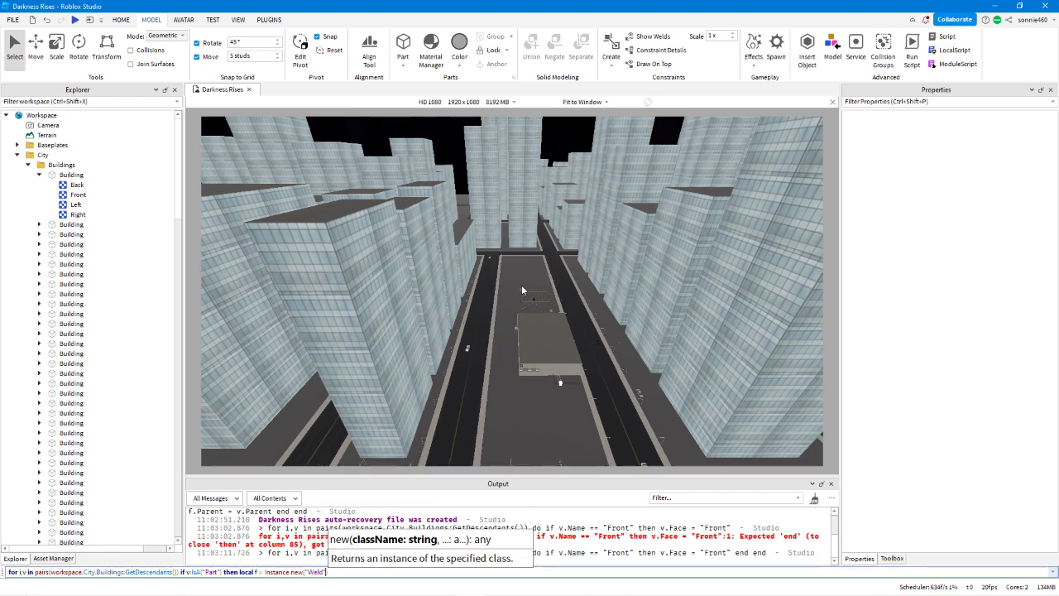
pyautogui.press('Right')
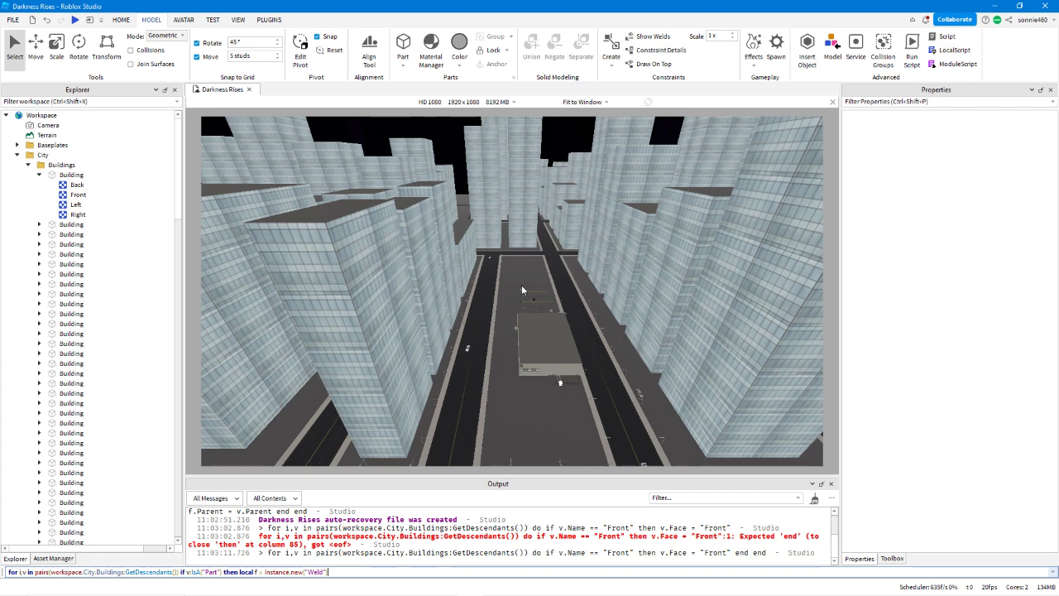
pyautogui.write(',')
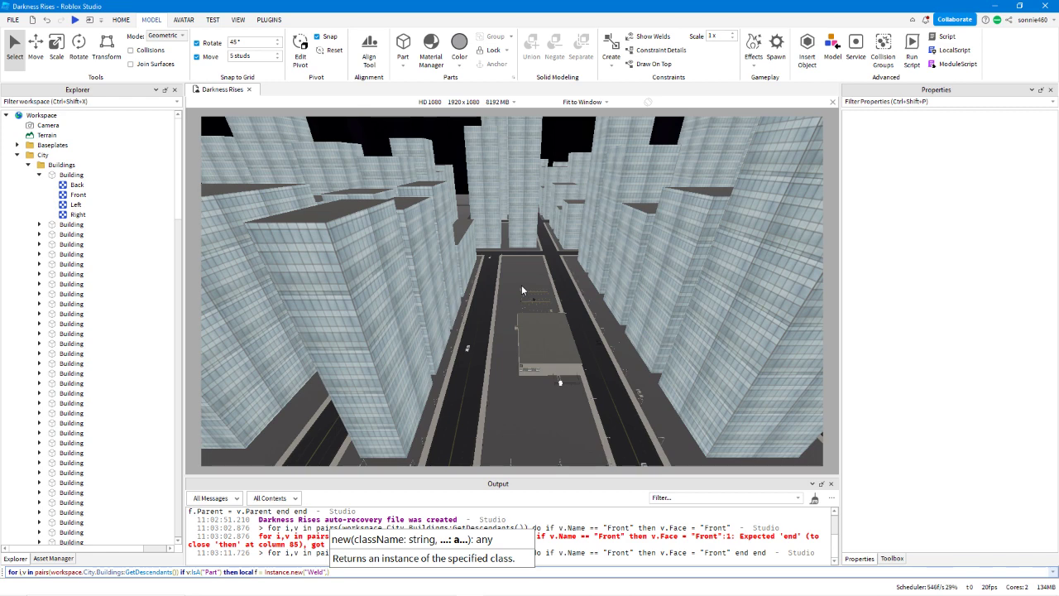
pyautogui.write('v')
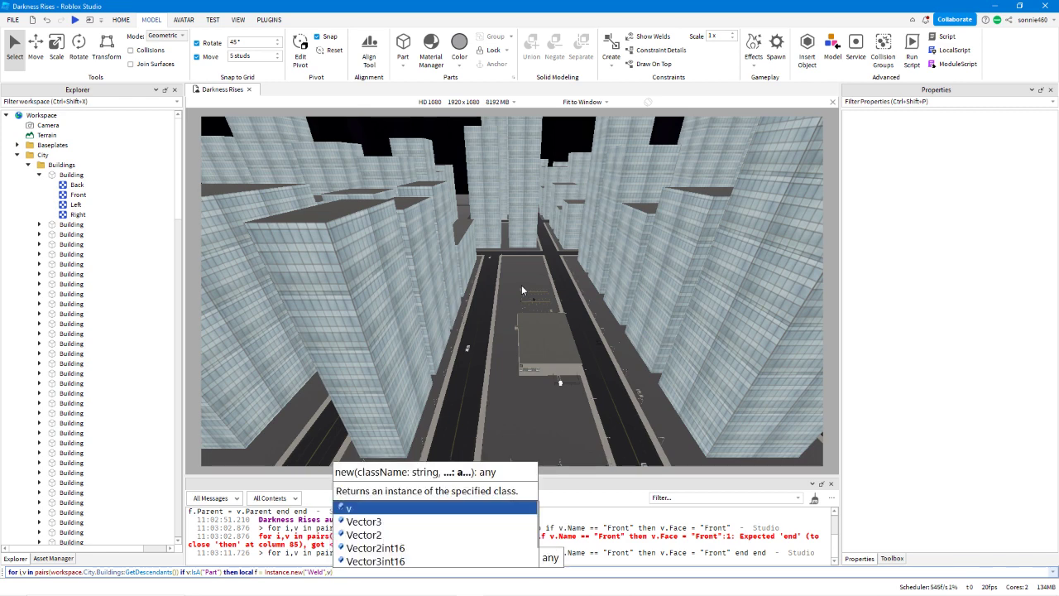
pyautogui.write(')')
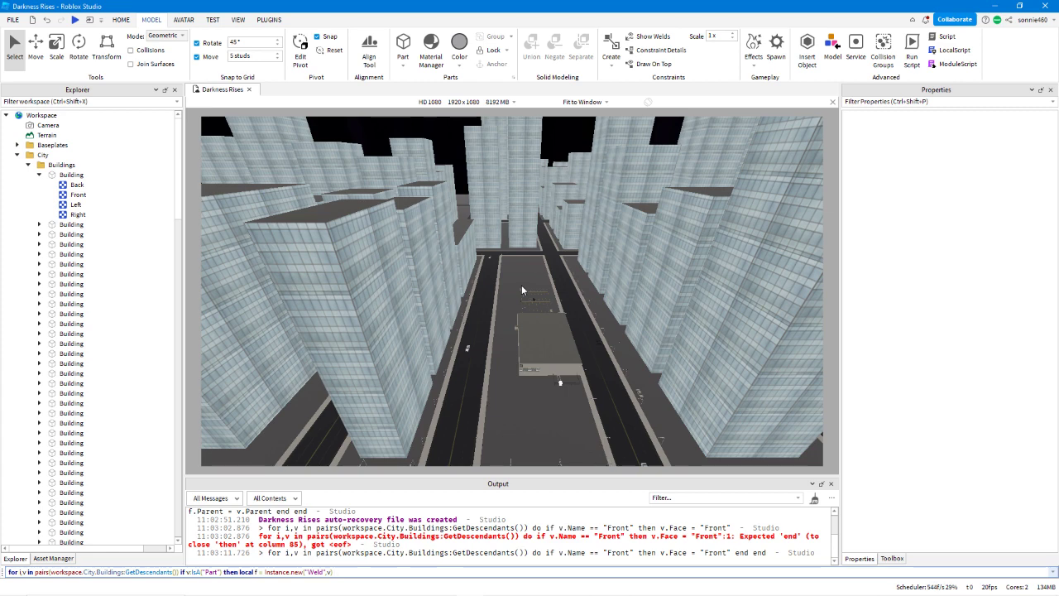
# Append f.Part0 = v ; f.Part1 workspace.Goal to the loop command after the Weld creation.
pyautogui.write('.')
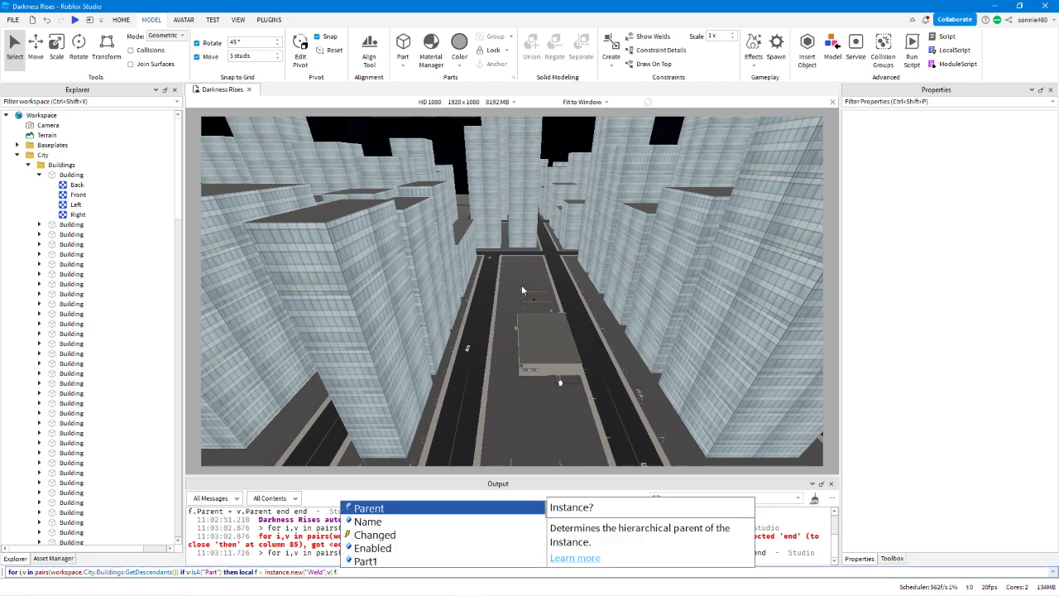
pyautogui.write('P')
pyautogui.press('Down')
pyautogui.press('Down')
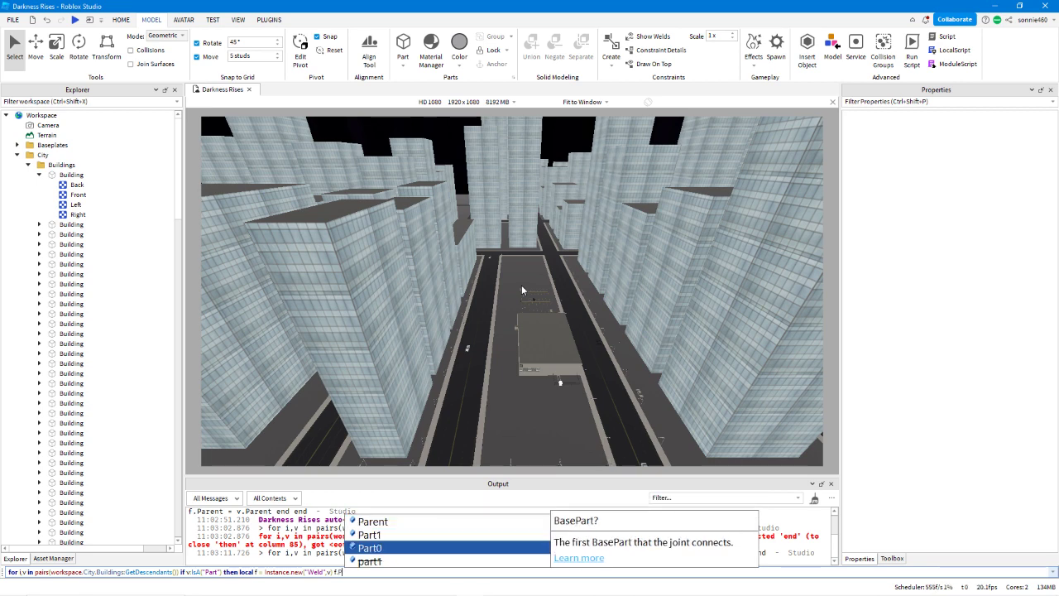
pyautogui.press('Tab')
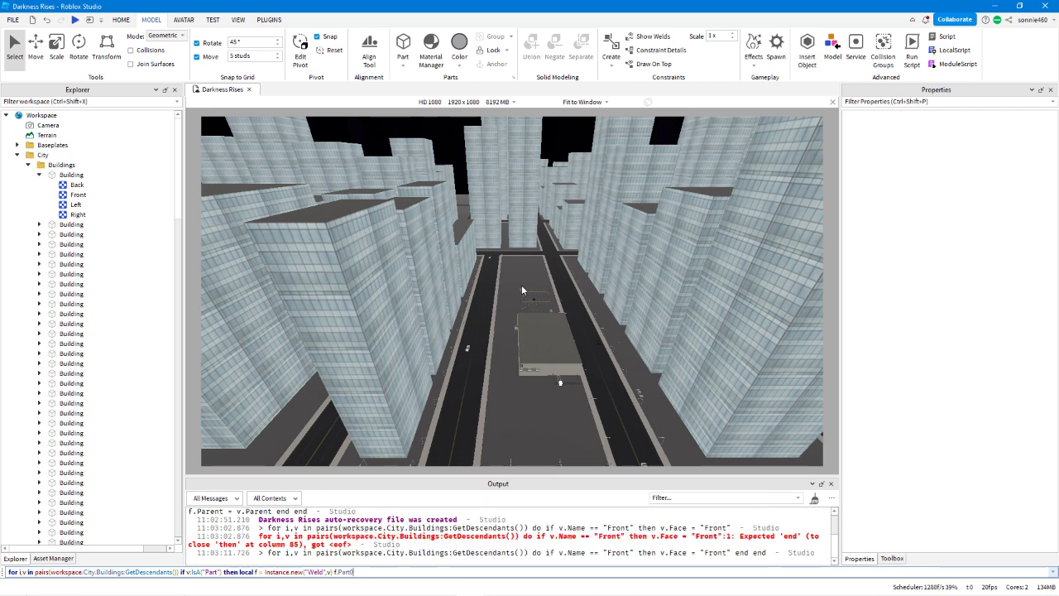
pyautogui.write('= ')
pyautogui.write('v')
pyautogui.write('; f.Part1')
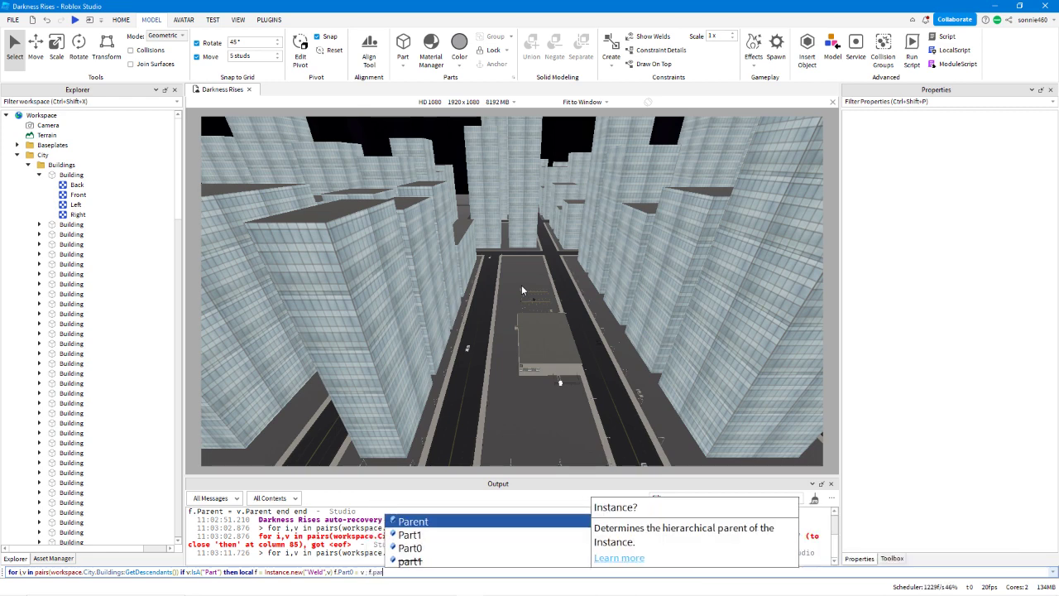
pyautogui.write(' workspace.go')
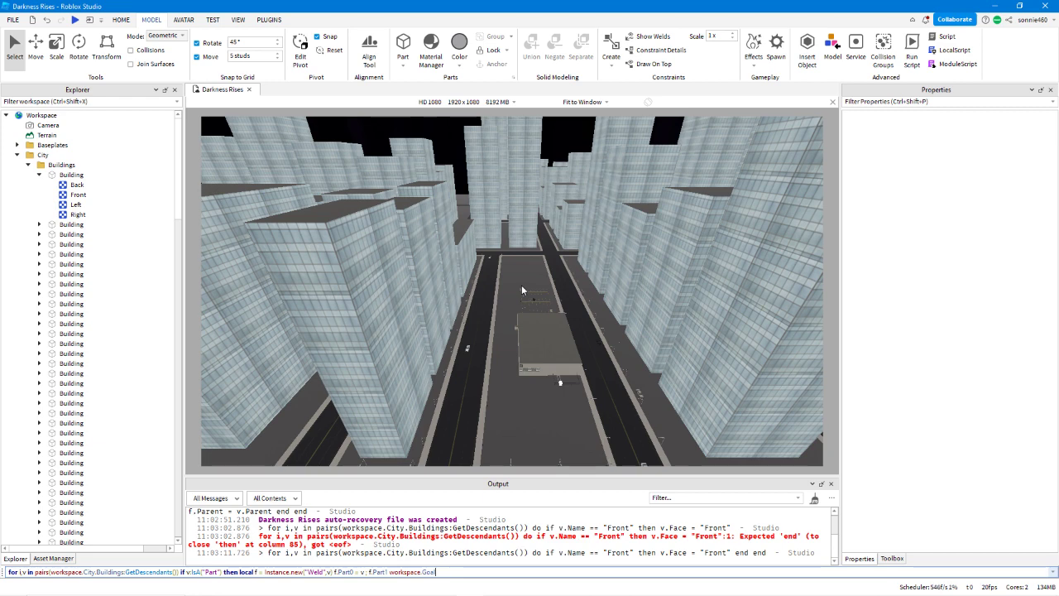
# Close the command with end end, insert the missing do before the if condition, and run it.
pyautogui.write('end enddo')
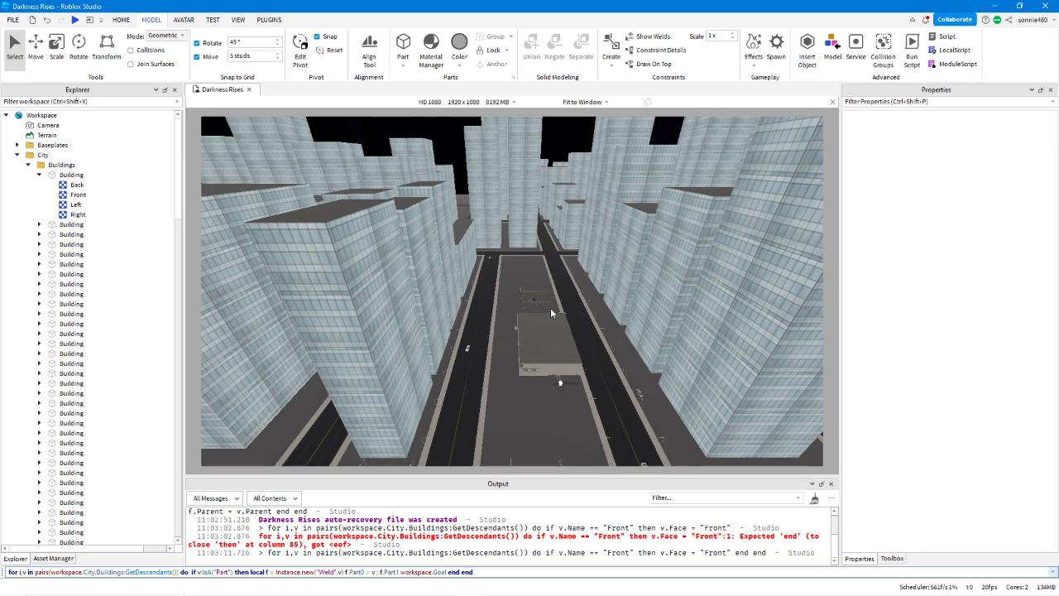
pyautogui.press('Return')
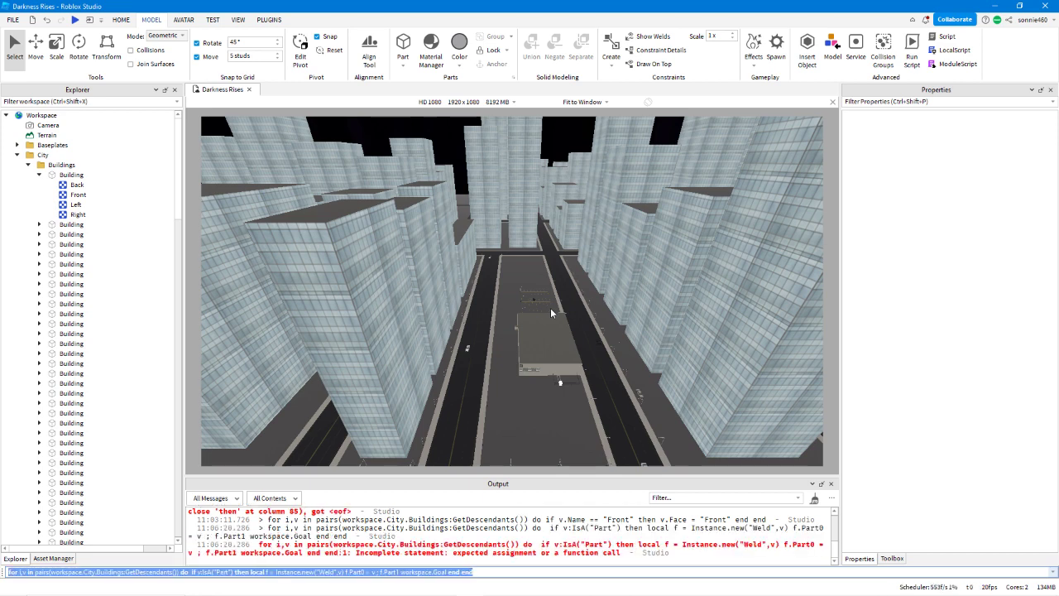
# Examine the command's Weld creation and its Part0 and Part1 statements for the syntax error.
pyautogui.press('Right')
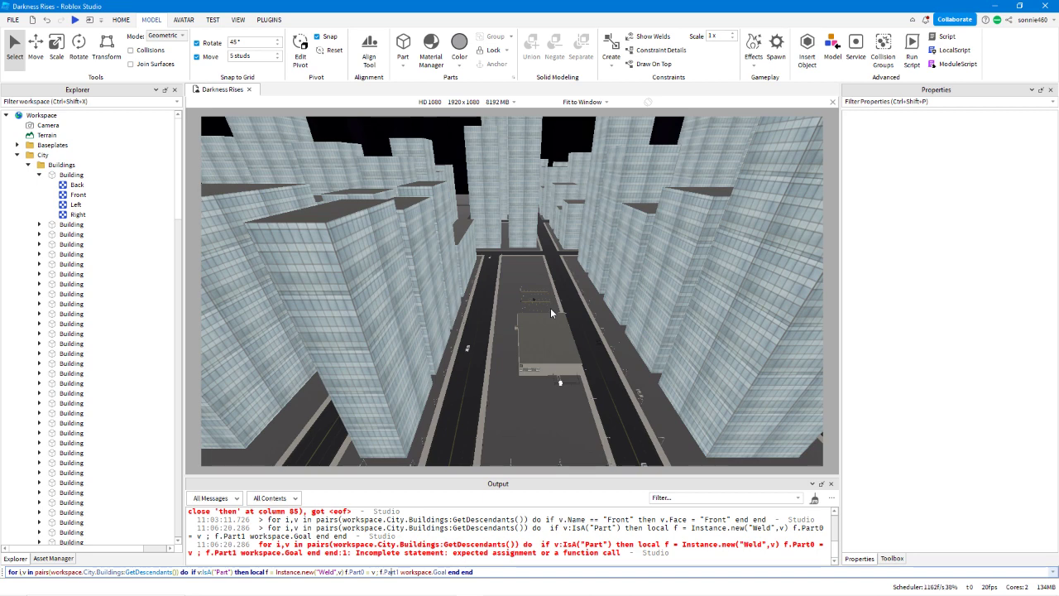
pyautogui.press('Left')
pyautogui.press('Left')
pyautogui.press('Left')
pyautogui.press('Left')
pyautogui.press('Left')
pyautogui.press('Left')
pyautogui.press('Left')
pyautogui.press('Left')
pyautogui.press('Left')
pyautogui.press('Left')
pyautogui.press('Left')
pyautogui.press('Left')
pyautogui.press('Left')
pyautogui.press('Left')
pyautogui.press('Left')
pyautogui.press('Left')
pyautogui.press('Left')
pyautogui.press('Left')
pyautogui.press('Left')
pyautogui.press('Left')
pyautogui.press('Left')
pyautogui.press('Left')
pyautogui.press('Right')
pyautogui.press('Right')
pyautogui.press('Right')
pyautogui.press('Right')
pyautogui.press('Right')
pyautogui.press('Right')
pyautogui.press('Right')
pyautogui.press('Right')
pyautogui.press('Right')
pyautogui.press('Right')
pyautogui.press('Right')
pyautogui.press('Right')
pyautogui.press('Right')
pyautogui.press('Right')
pyautogui.press('Right')
pyautogui.press('Right')
pyautogui.press('Right')
pyautogui.press('Right')
pyautogui.press('Right')
pyautogui.press('Right')
pyautogui.press('Right')
pyautogui.press('Right')
pyautogui.press('Right')
pyautogui.press('Right')
pyautogui.press('Right')
pyautogui.press('Right')
pyautogui.press('Right')
pyautogui.press('Right')
pyautogui.press('Right')
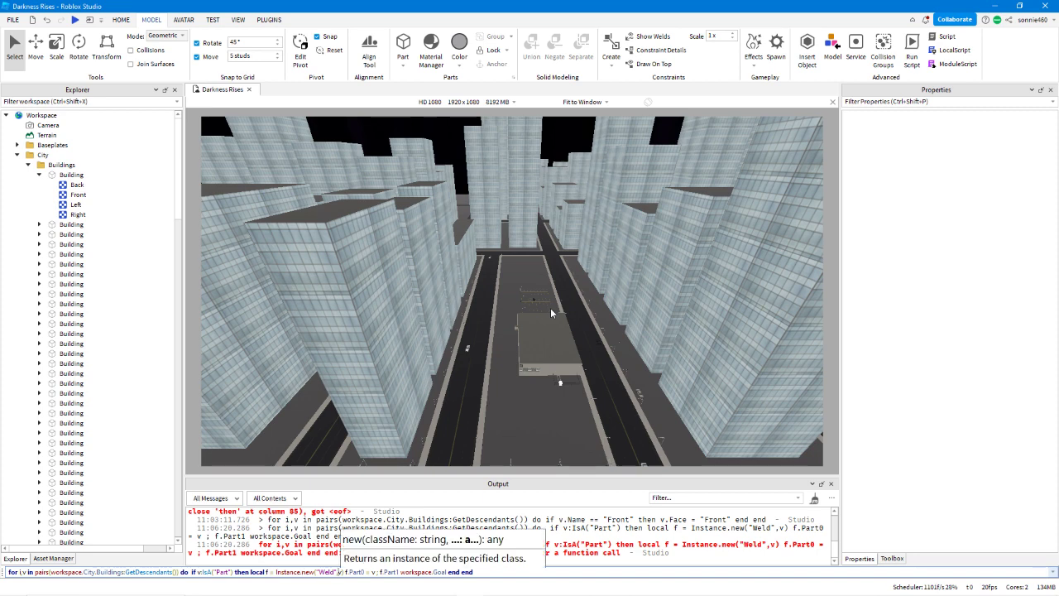
pyautogui.press('Right')
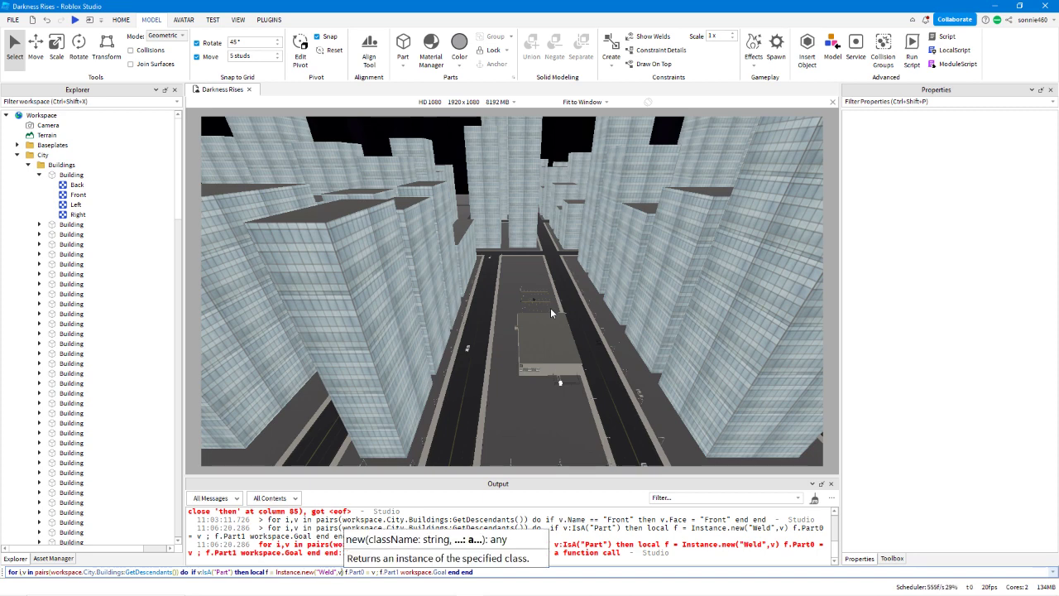
pyautogui.click(554, 573)
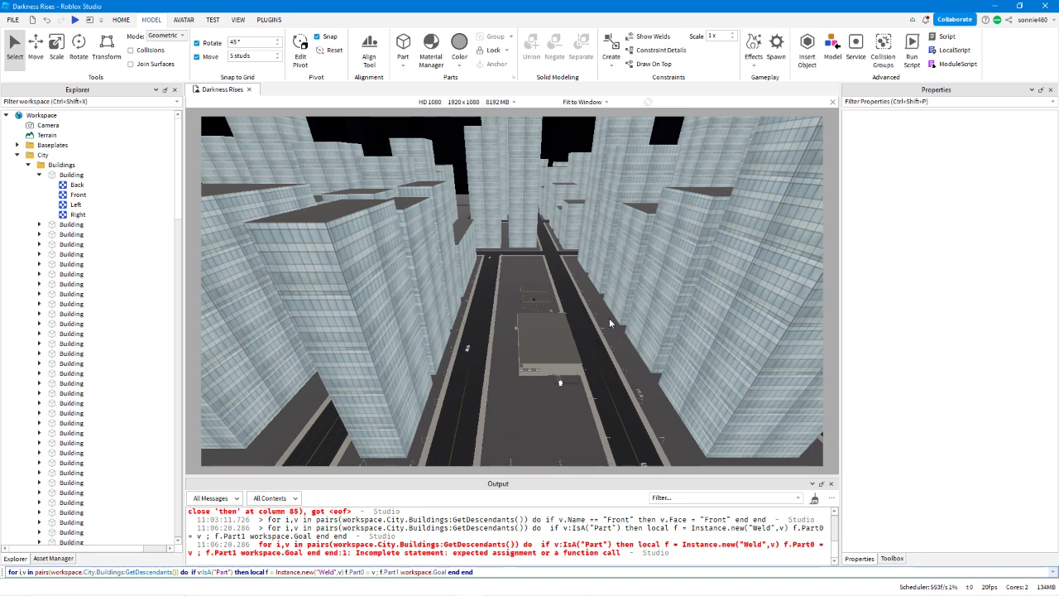
# Insert the missing = between f.Part1 and workspace.Goal, run the command, and inspect the new Weld in the third Building.
pyautogui.write('=')
pyautogui.press('Return')
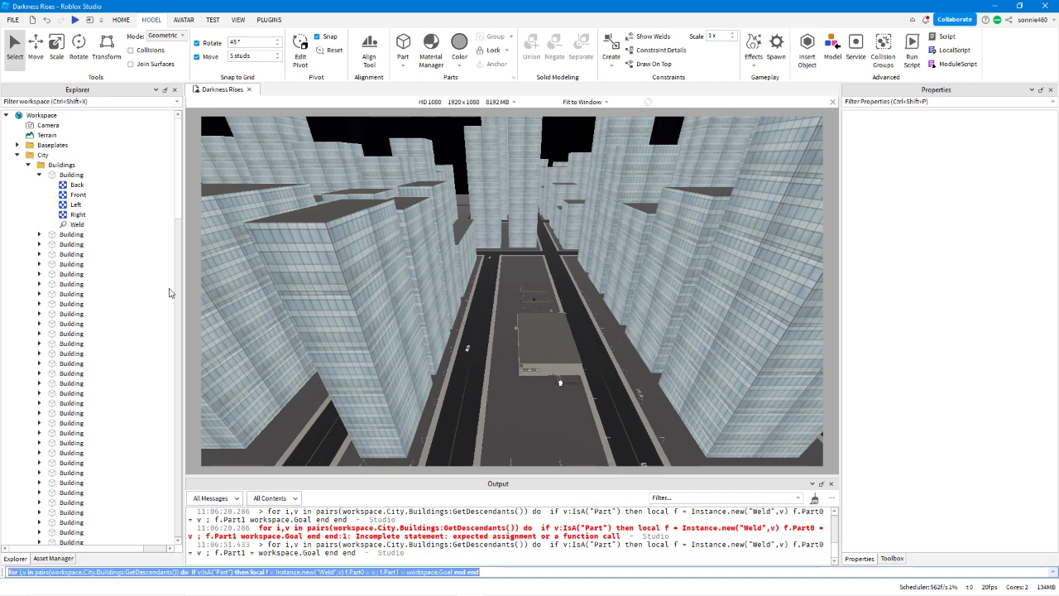
pyautogui.click(38, 235)
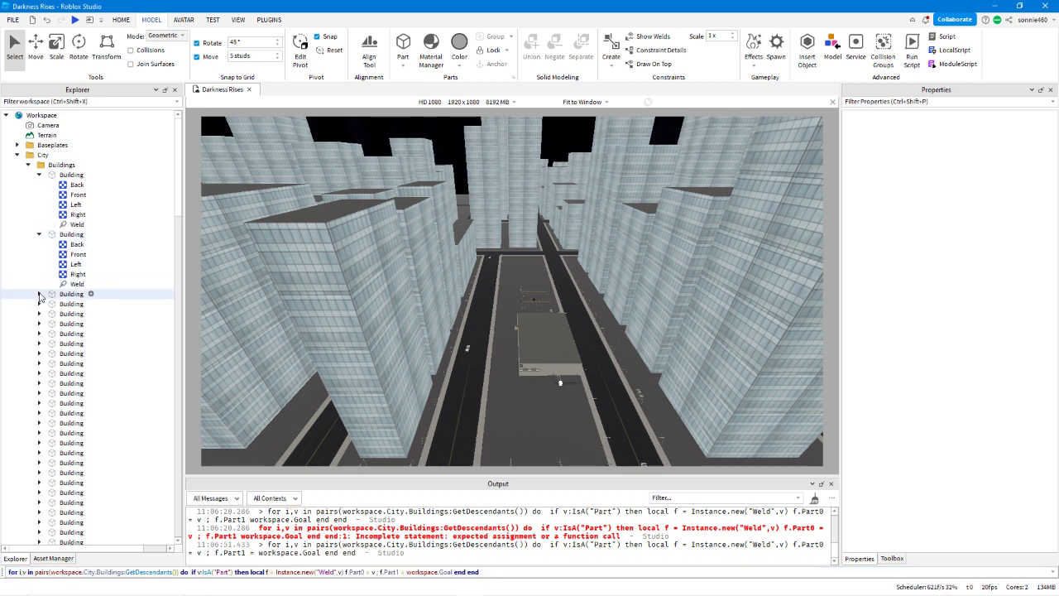
pyautogui.click(39, 294)
pyautogui.click(39, 353)
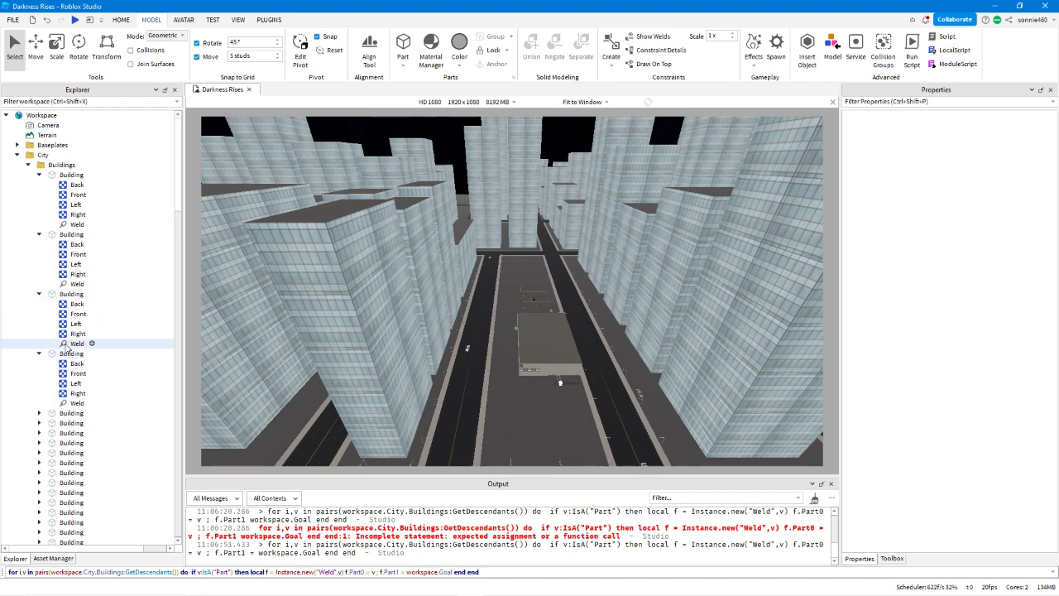
pyautogui.click(77, 343)
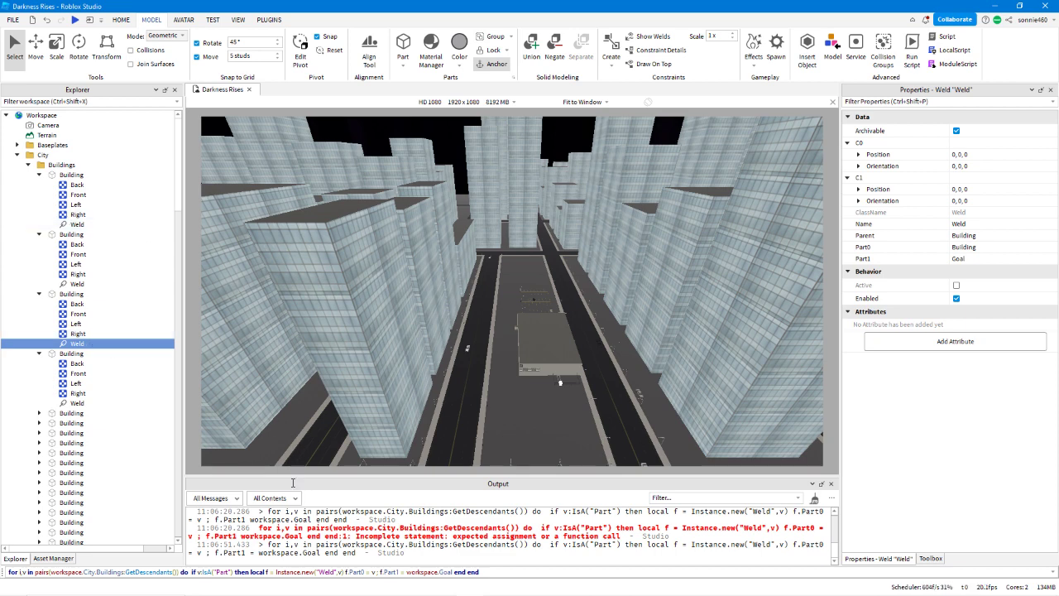
# Replace everything after do in the loop command with the condition if v:IsA("Weld").
pyautogui.click(500, 573)
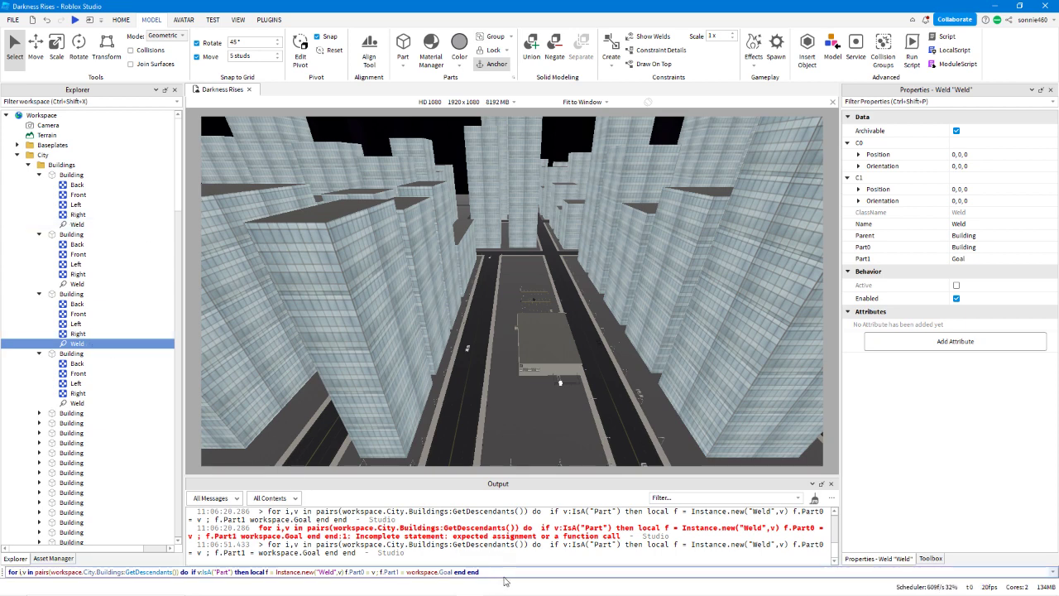
pyautogui.moveTo(512, 572); pyautogui.dragTo(202, 573)
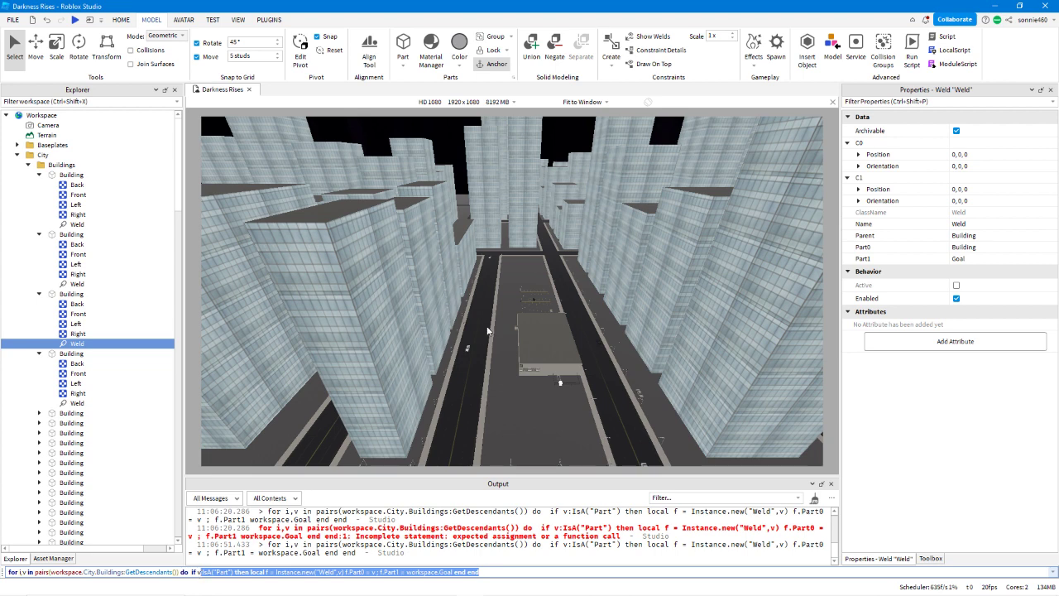
pyautogui.press('BackSpace')
pyautogui.press('BackSpace')
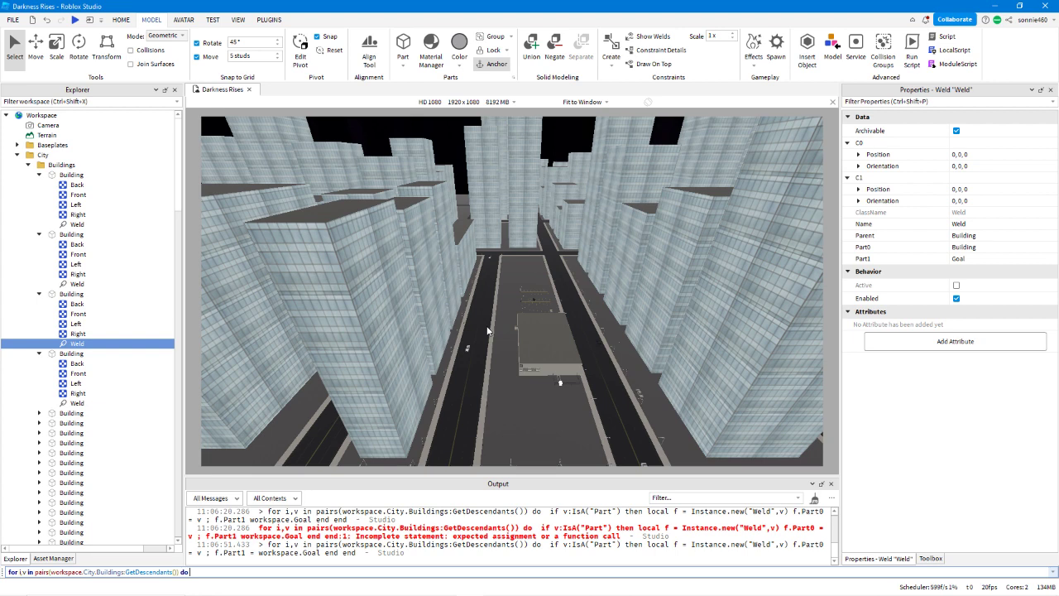
pyautogui.write('if v:IsA')
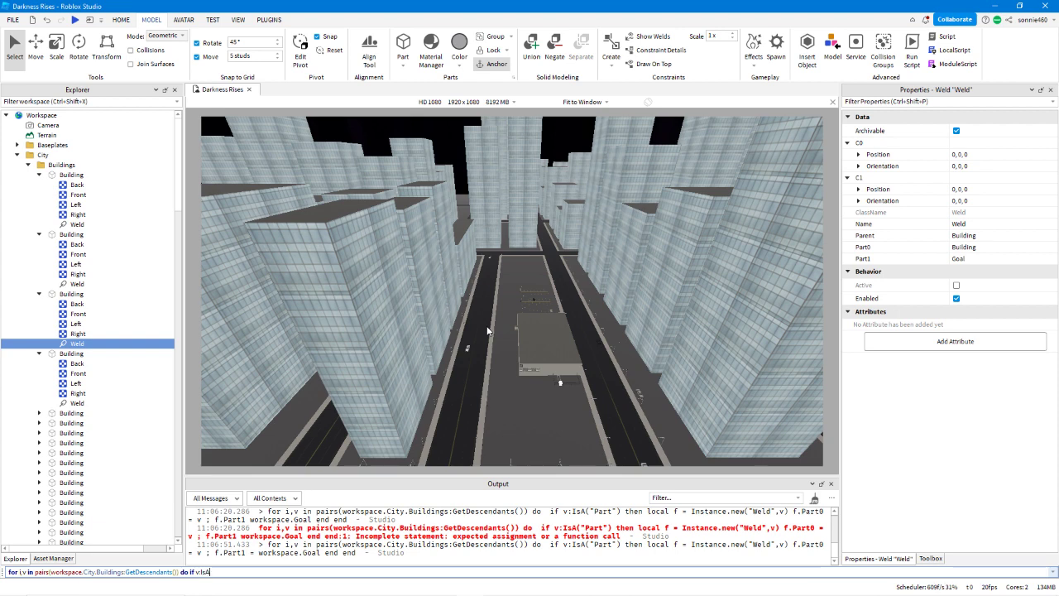
pyautogui.write('("')
pyautogui.write('Weld")')
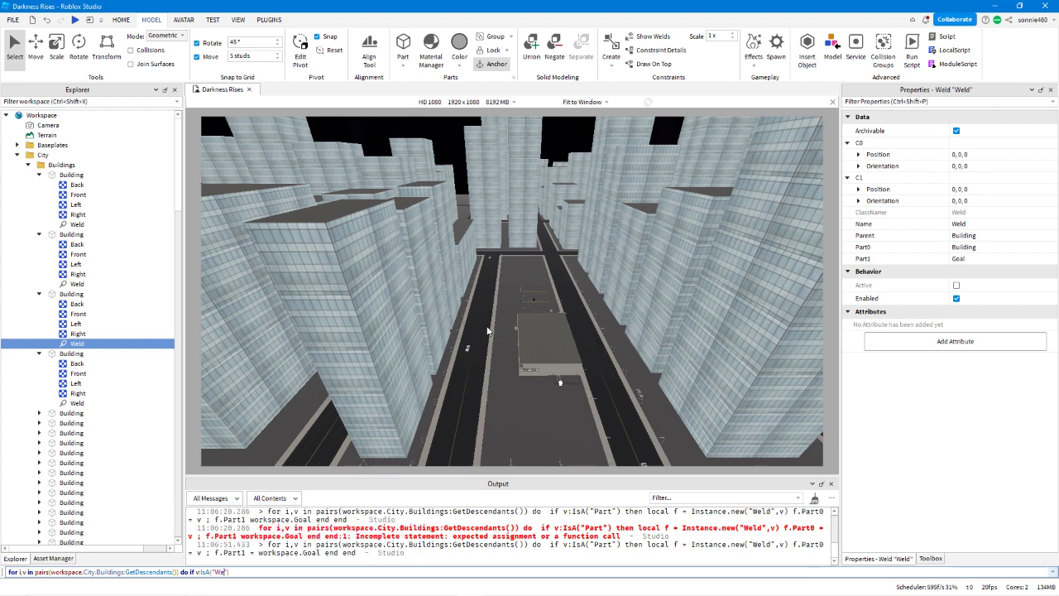
pyautogui.write(' then v:Destroy() end end')
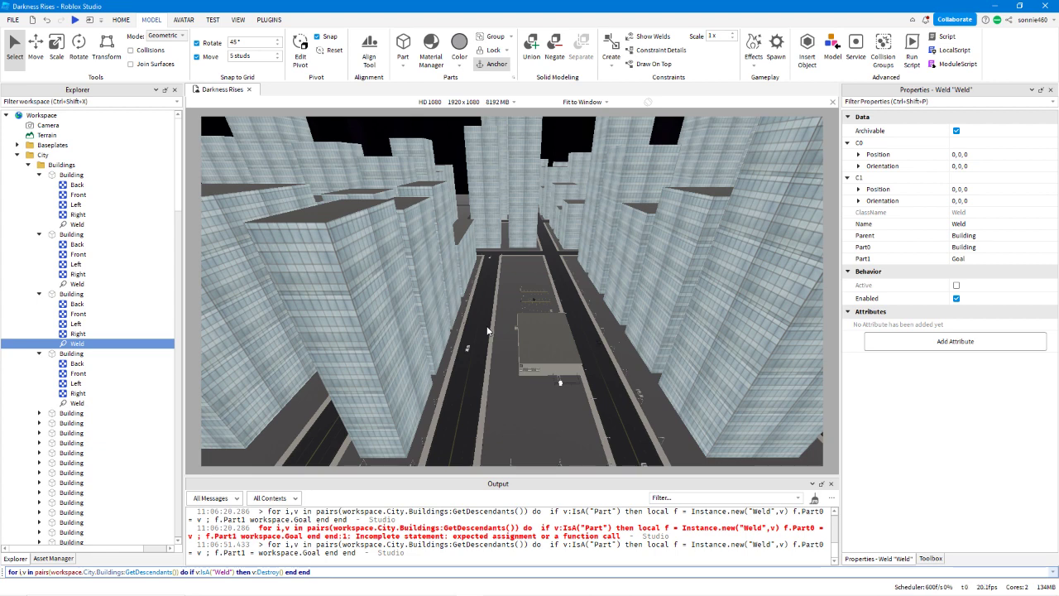
# Complete the command with then v:Destroy() end end and run it to remove the Welds from the Buildings.
pyautogui.press('Return')
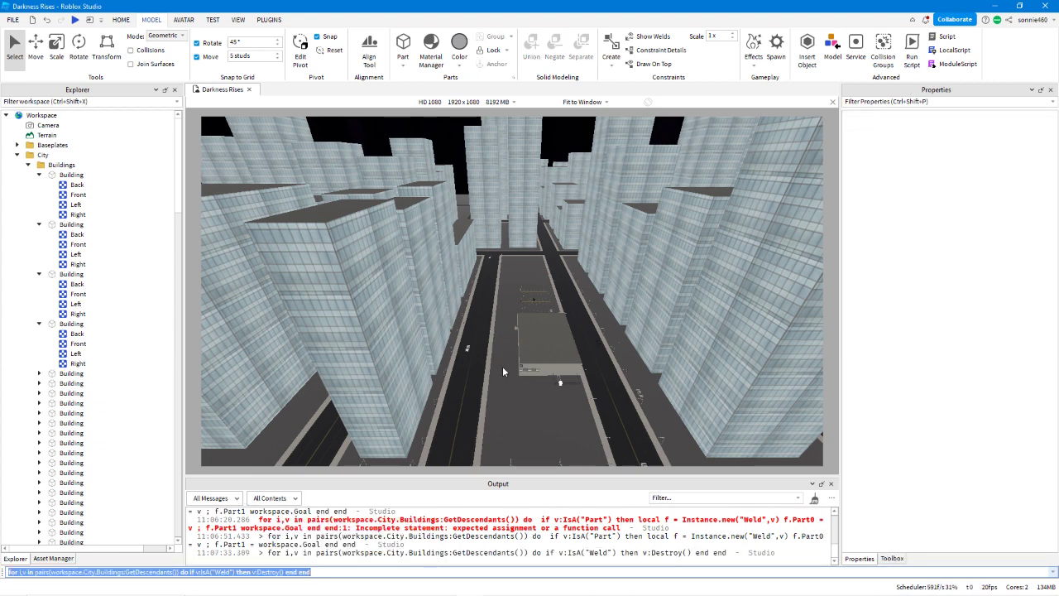
# Clear the Weld removal command and start a new loop with while true do.
pyautogui.click(472, 386)
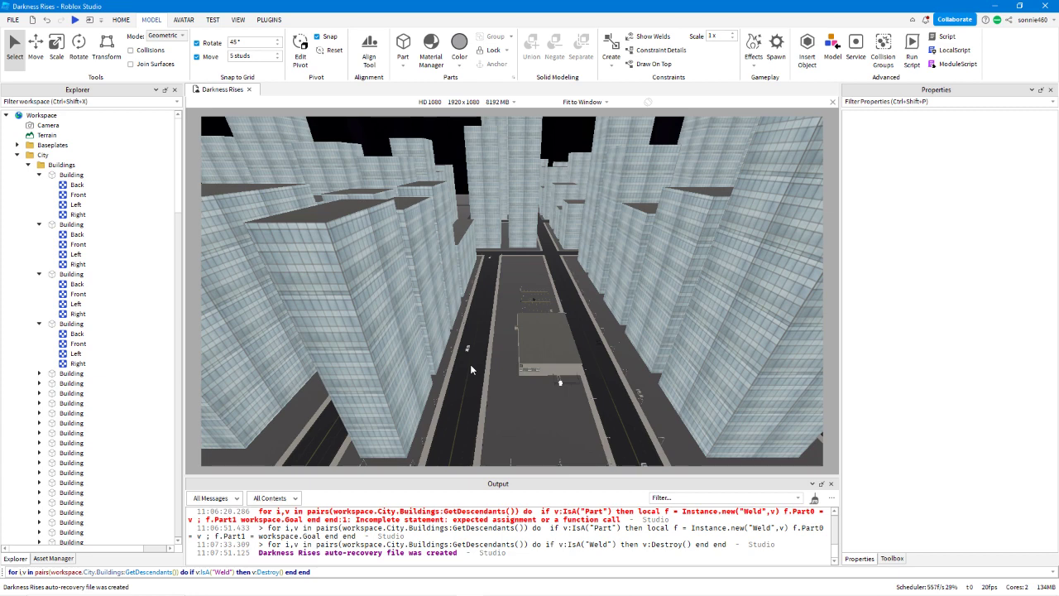
pyautogui.click(330, 570)
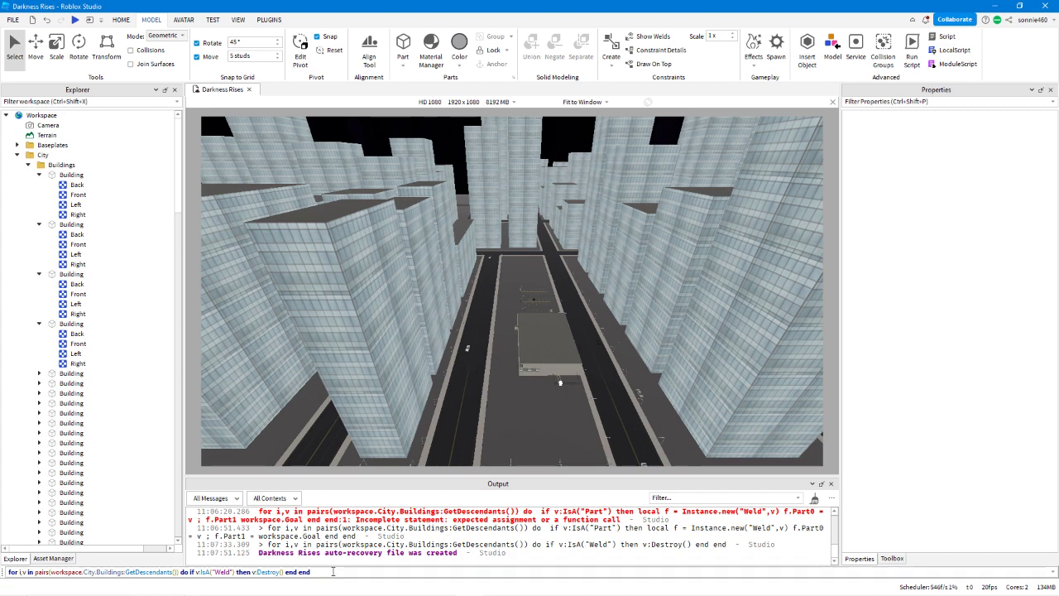
pyautogui.moveTo(329, 570); pyautogui.dragTo(234, 572)
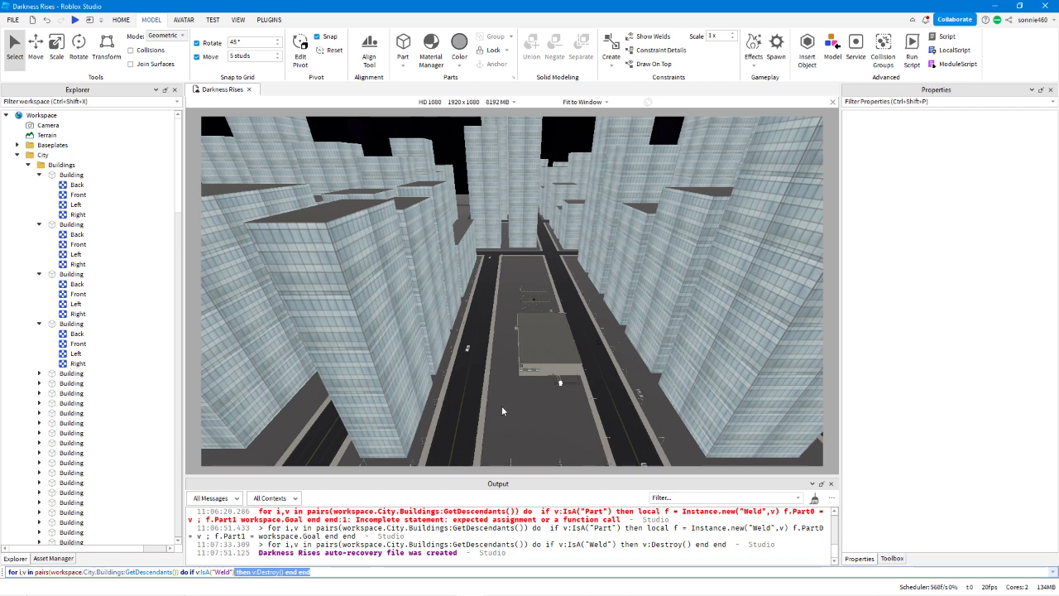
pyautogui.hotkey('ctrl', 'a')
pyautogui.press('BackSpace')
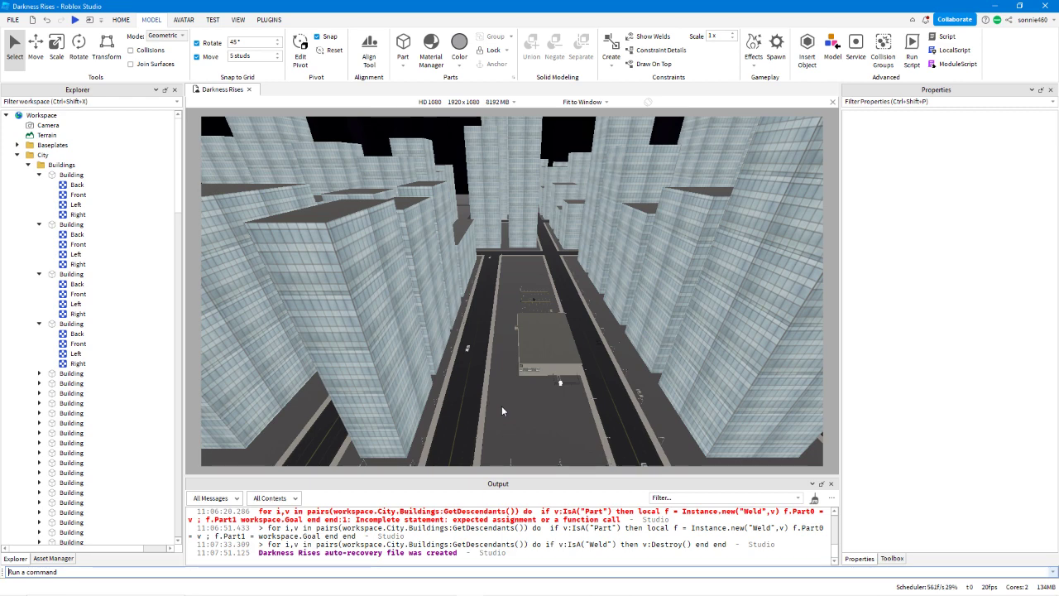
pyautogui.write('f')
pyautogui.press('BackSpace')
pyautogui.write('whil')
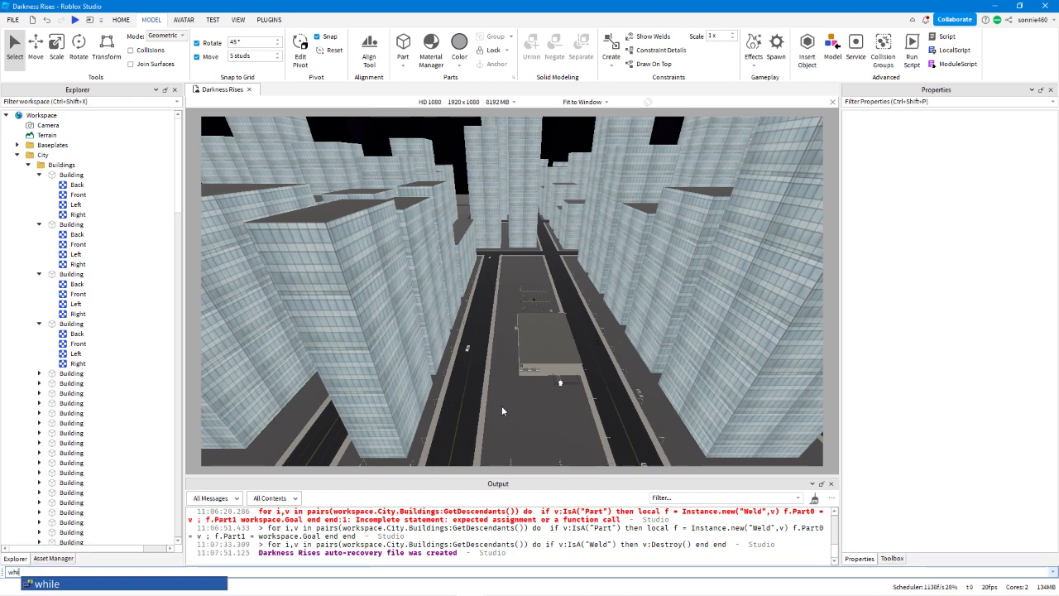
pyautogui.write('e')
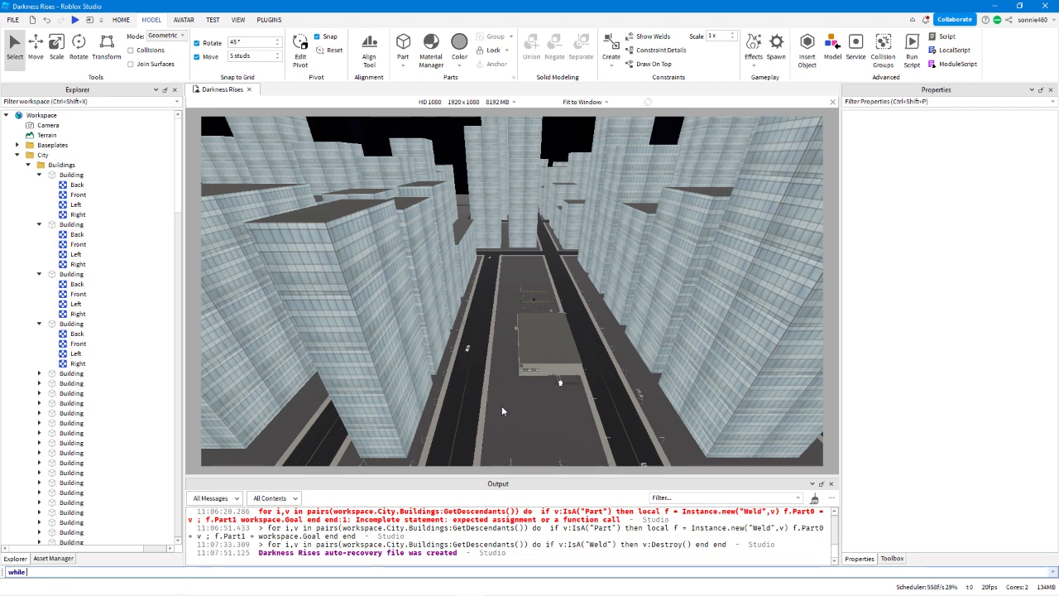
pyautogui.write(' true do')
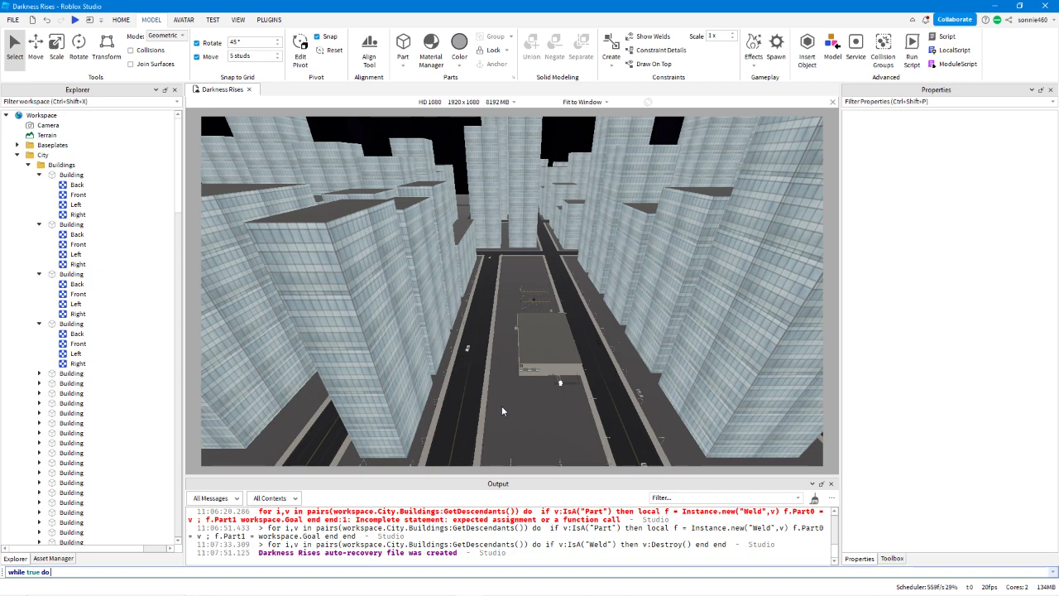
# Complete the while loop with wait(1) end.
pyautogui.write('(1) end')
pyautogui.press('Left')
pyautogui.press('Left')
pyautogui.press('Left')
pyautogui.press('Left')
pyautogui.press('Left')
pyautogui.press('Left')
pyautogui.press('Left')
pyautogui.write('wait')
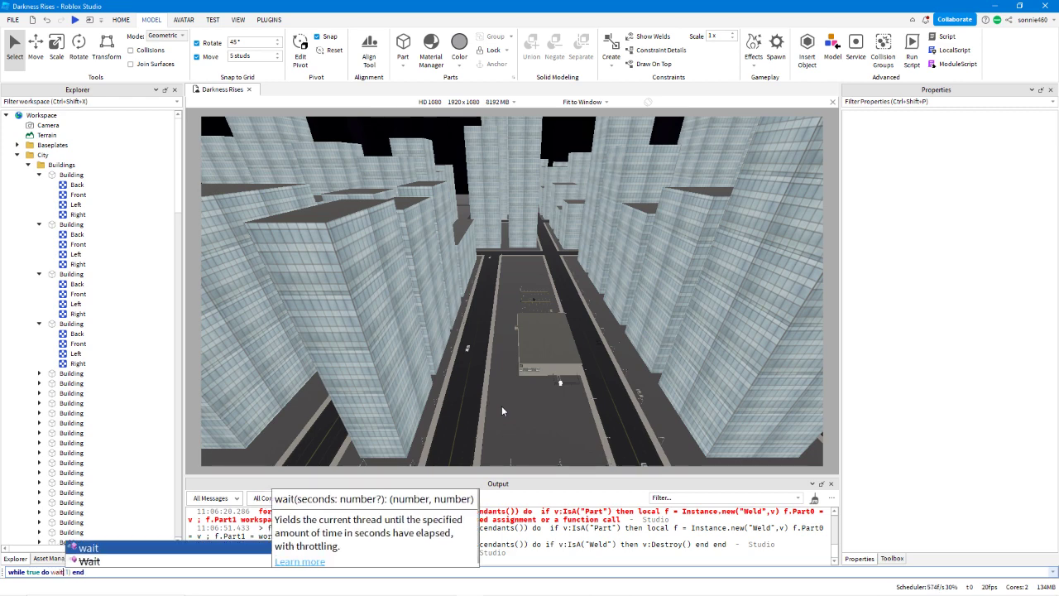
pyautogui.press('Right')
pyautogui.press('Right')
pyautogui.press('Right')
pyautogui.press('Right')
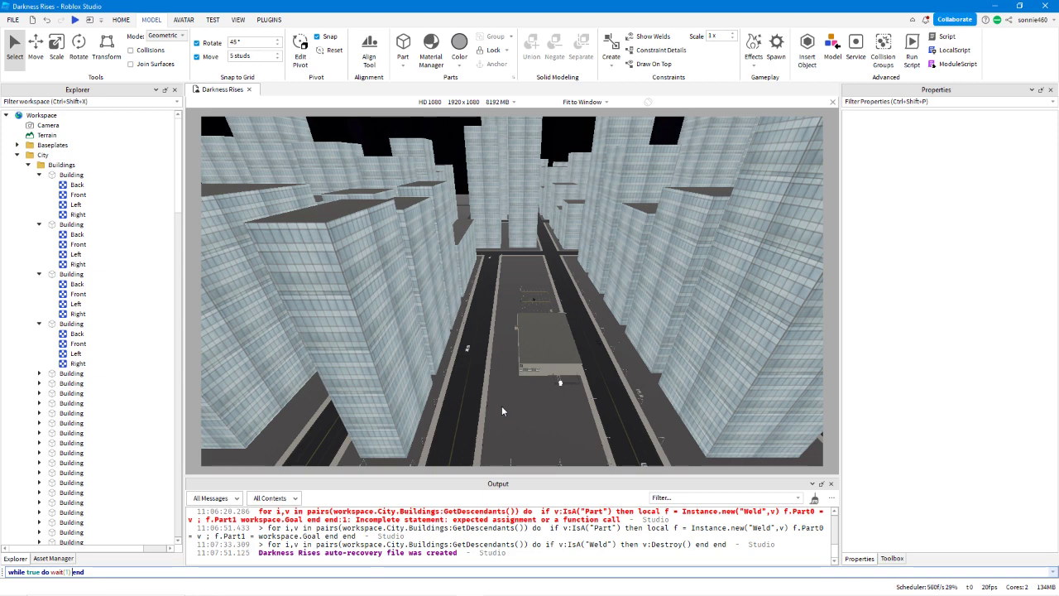
# Replace the while loop with for i = 1,100 do print(i) end.
pyautogui.hotkey('ctrl', 'a')
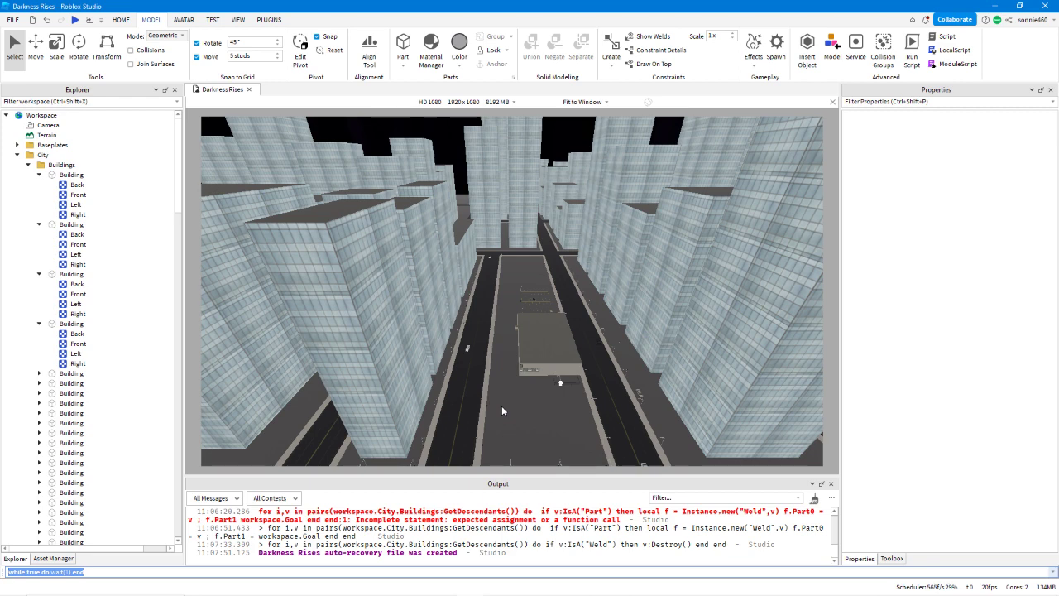
pyautogui.write('re')
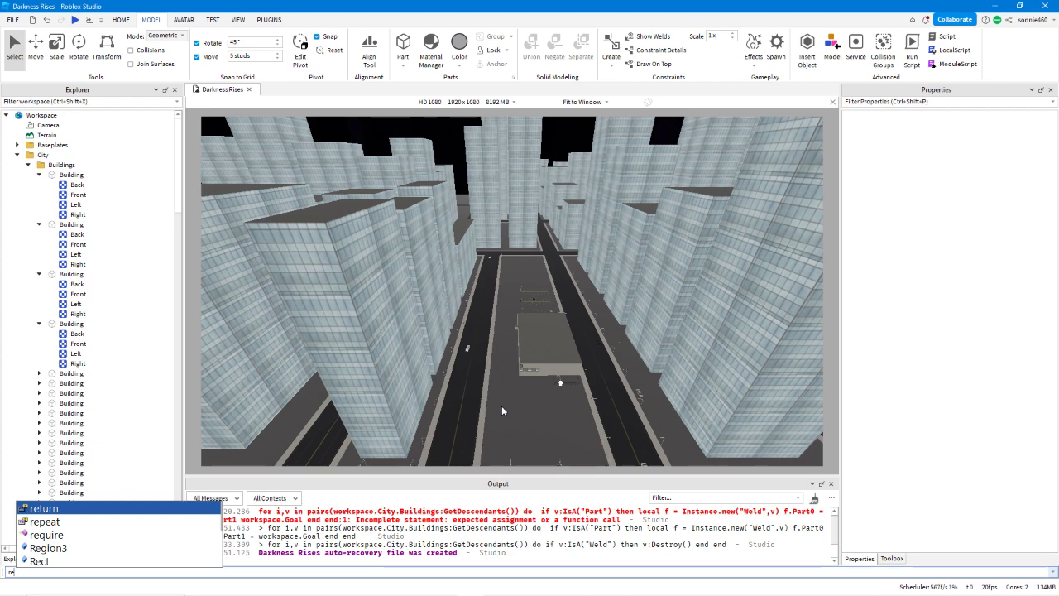
pyautogui.press('BackSpace')
pyautogui.press('BackSpace')
pyautogui.write('for')
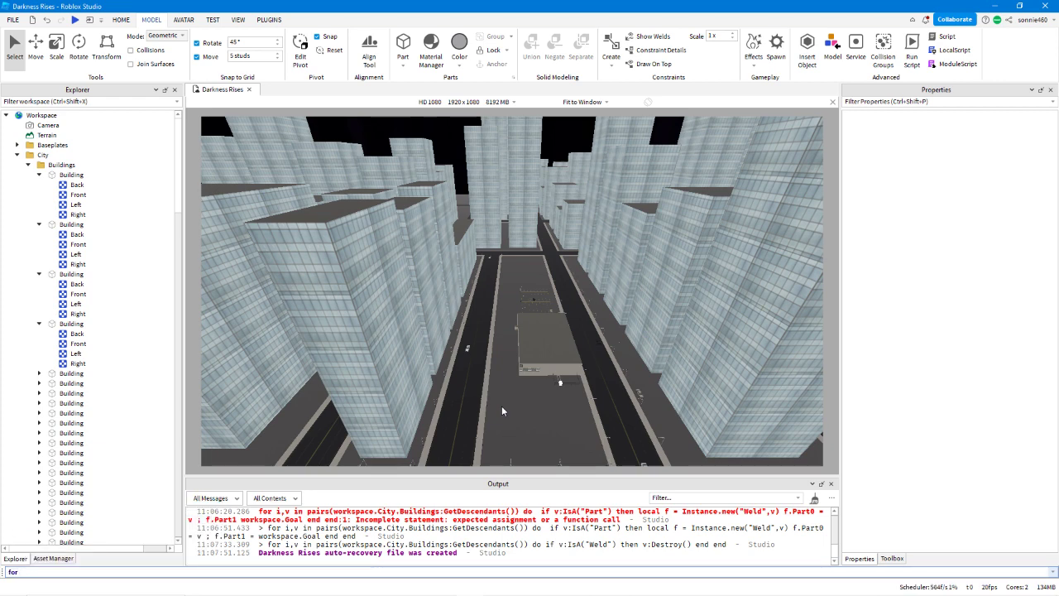
pyautogui.write(' i')
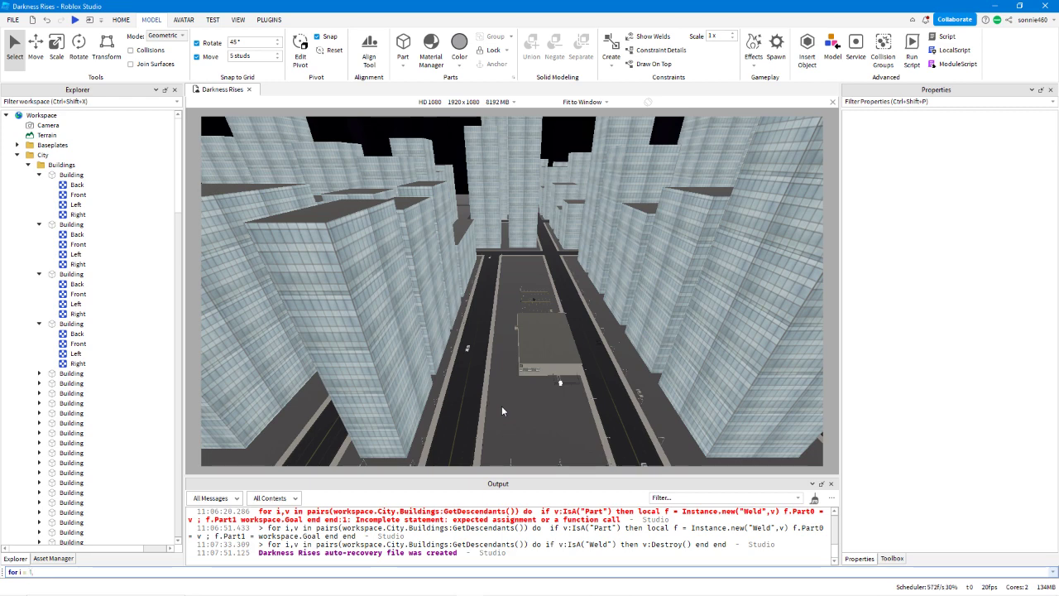
pyautogui.write('100 do print()')
pyautogui.press('Left')
pyautogui.write('i')
pyautogui.press('Right')
pyautogui.write('end')
pyautogui.write('i)')
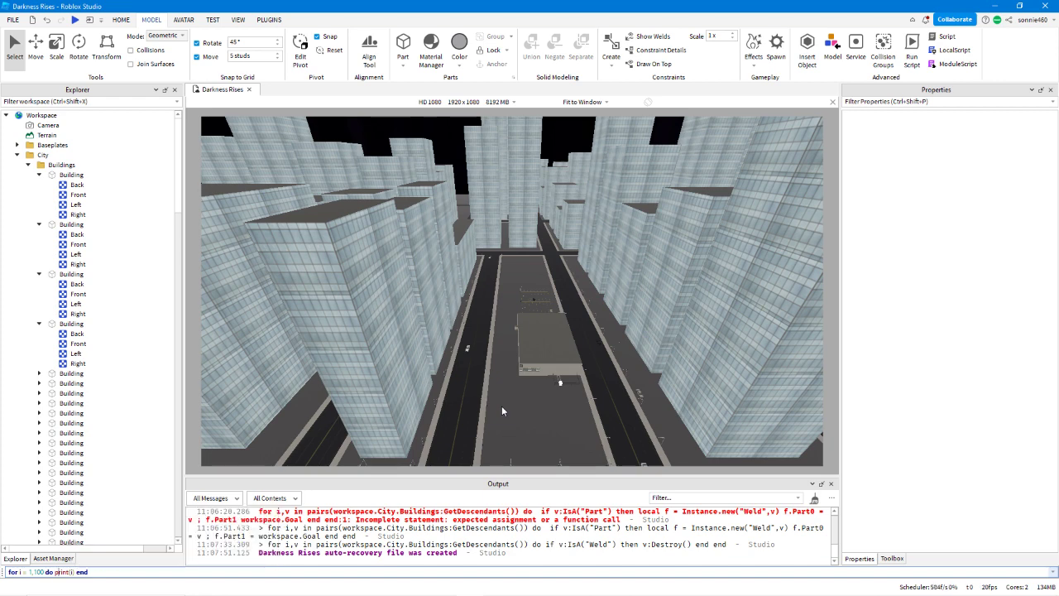
# Insert wait() between print(i) and end in the for loop and run the command.
pyautogui.press('Right')
pyautogui.press('Right')
pyautogui.press('Right')
pyautogui.press('Right')
pyautogui.press('Right')
pyautogui.press('Right')
pyautogui.press('Left')
pyautogui.press('Right')
pyautogui.press('Right')
pyautogui.press('Right')
pyautogui.press('Right')
pyautogui.press('Right')
pyautogui.press('Right')
pyautogui.press('Right')
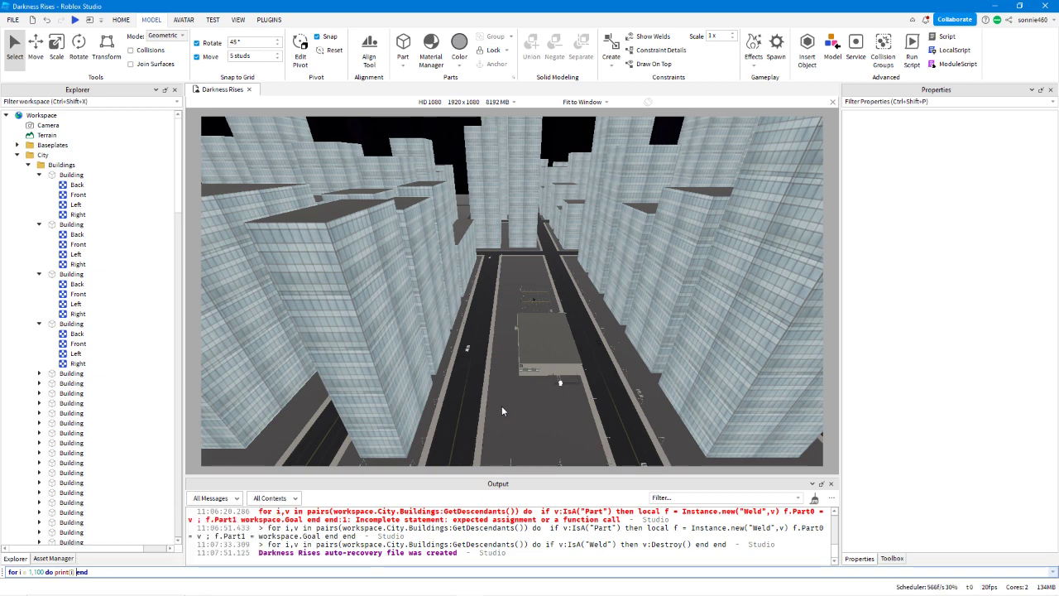
pyautogui.write('wait(')
pyautogui.press('Return')
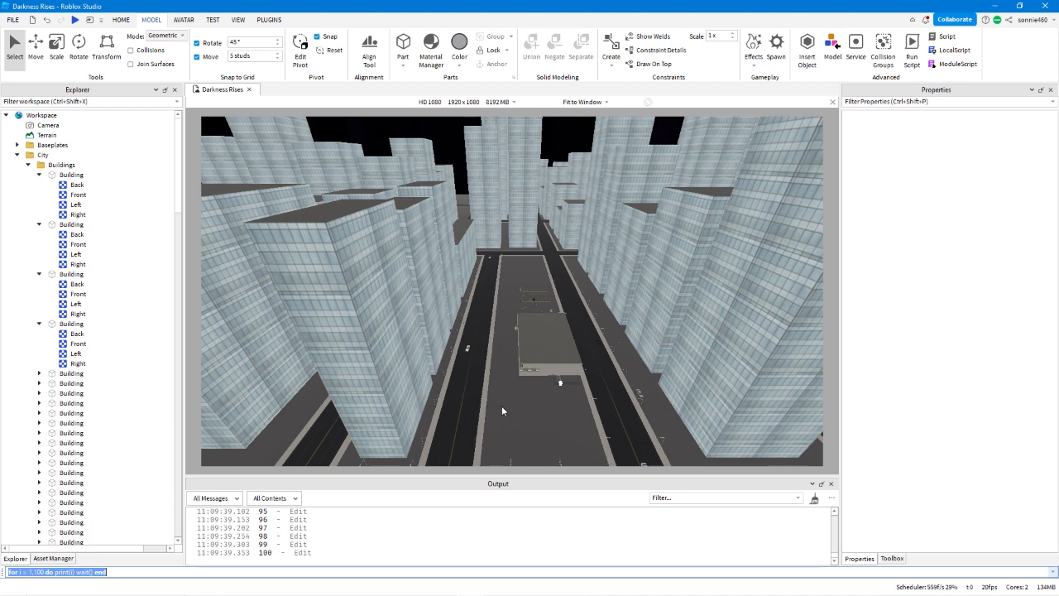
# Replace the for loop command with while true do wait(1) end.
pyautogui.write('w')
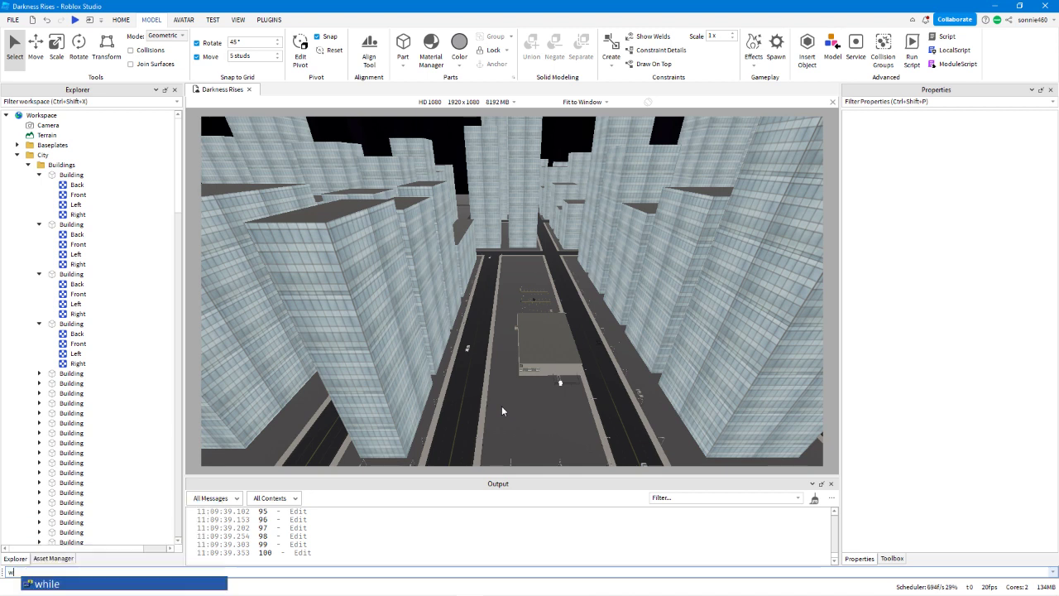
pyautogui.write('hile true')
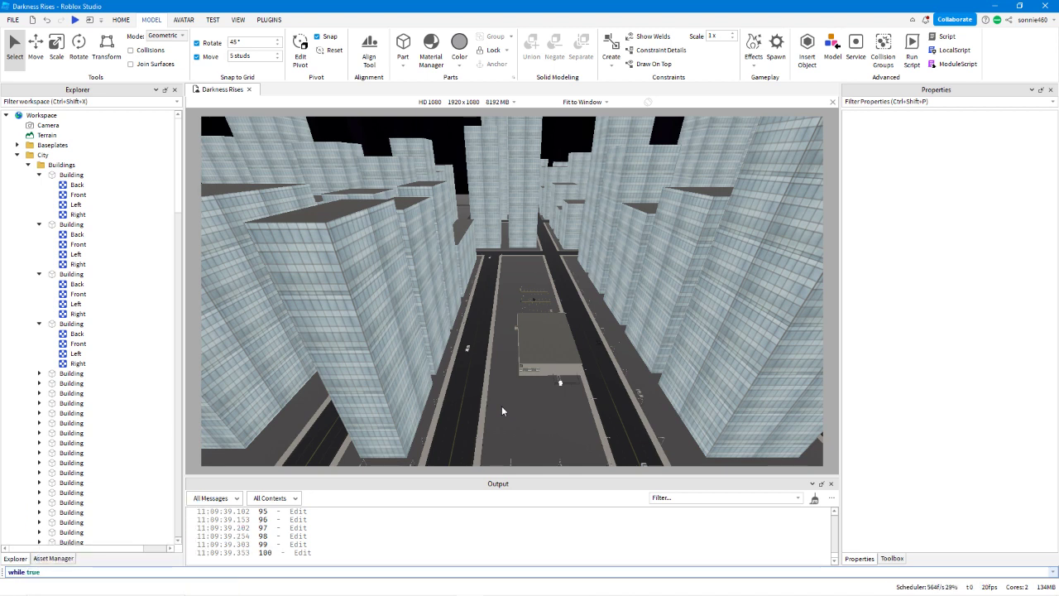
pyautogui.write(' do')
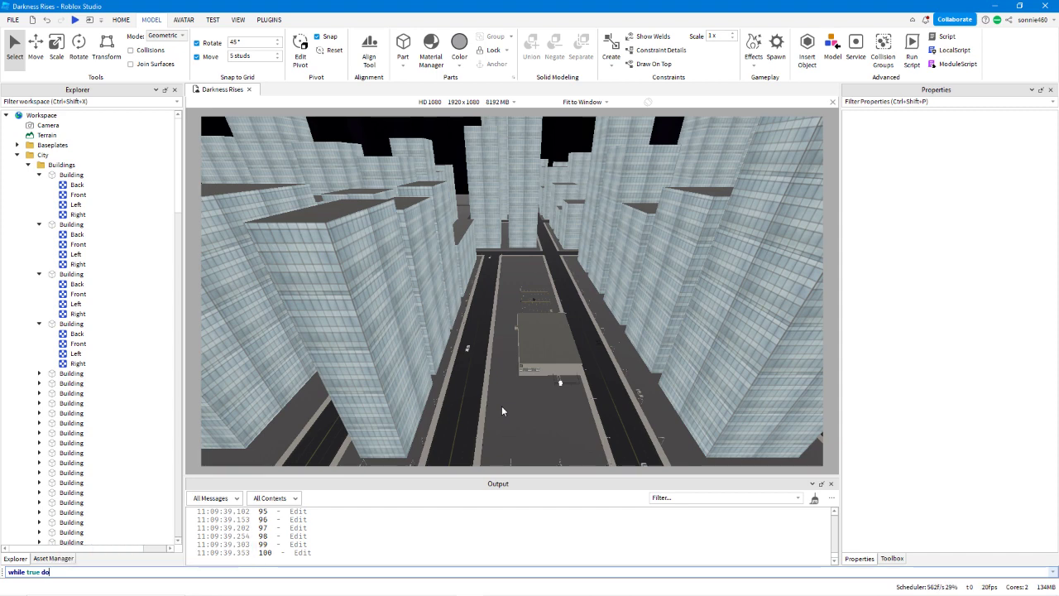
pyautogui.hotkey('ctrl', 'a')
pyautogui.press('Right')
pyautogui.write('wait(')
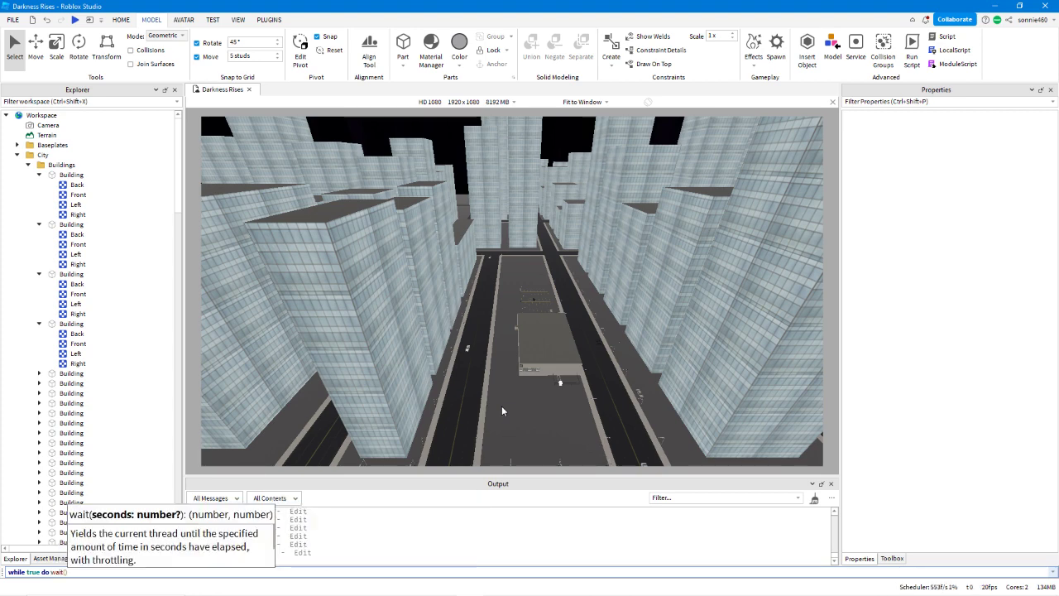
pyautogui.write('1)')
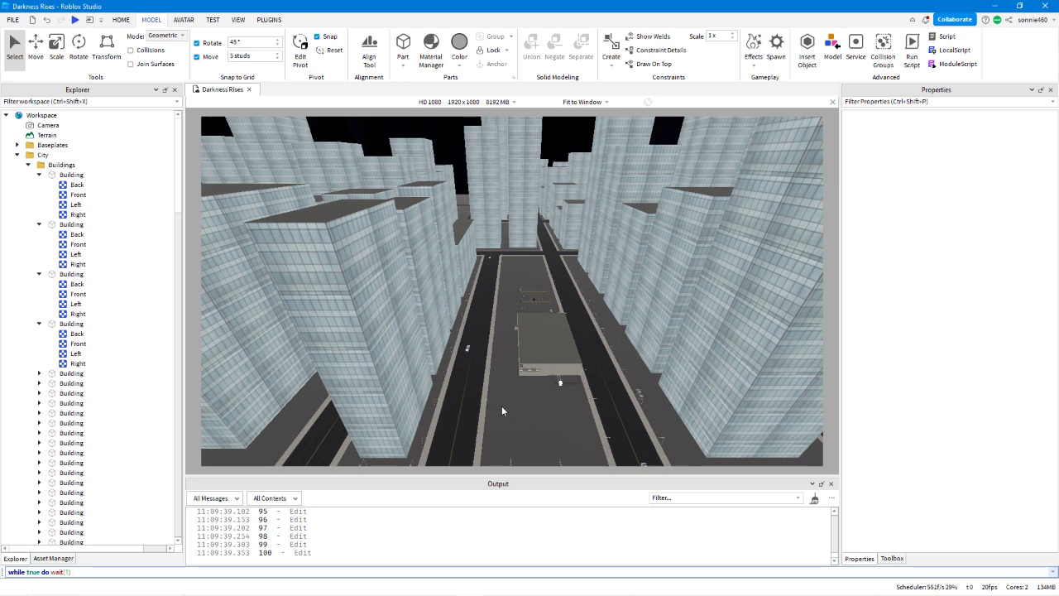
pyautogui.write(' end')
pyautogui.press('Left')
pyautogui.press('Left')
pyautogui.press('Left')
pyautogui.press('Left')
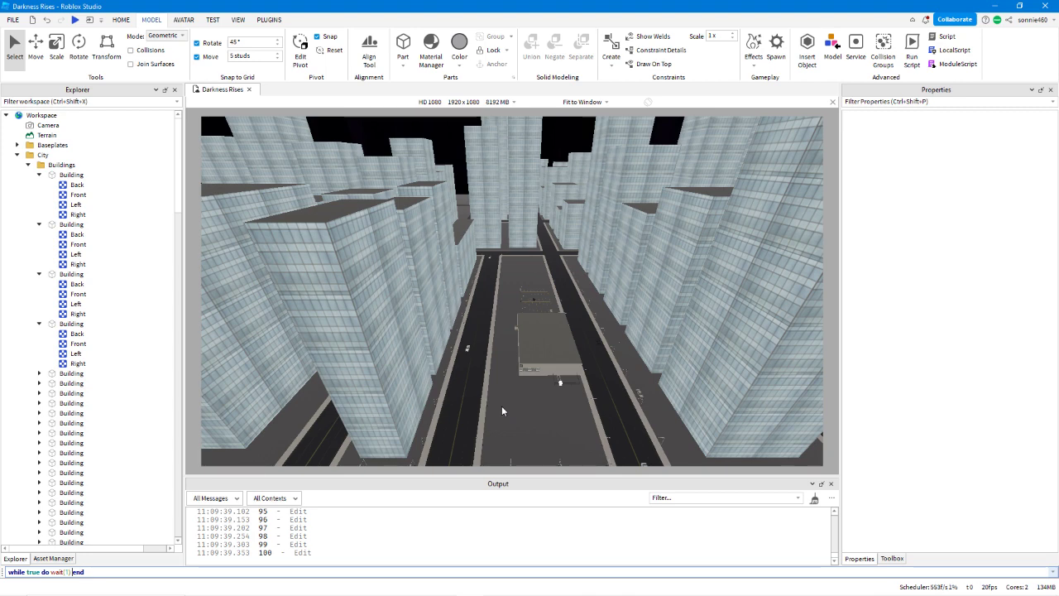
pyautogui.press('Left')
pyautogui.press('Left')
pyautogui.press('Left')
pyautogui.press('Left')
pyautogui.press('Left')
pyautogui.press('Left')
pyautogui.press('Left')
pyautogui.press('Left')
pyautogui.write('l')
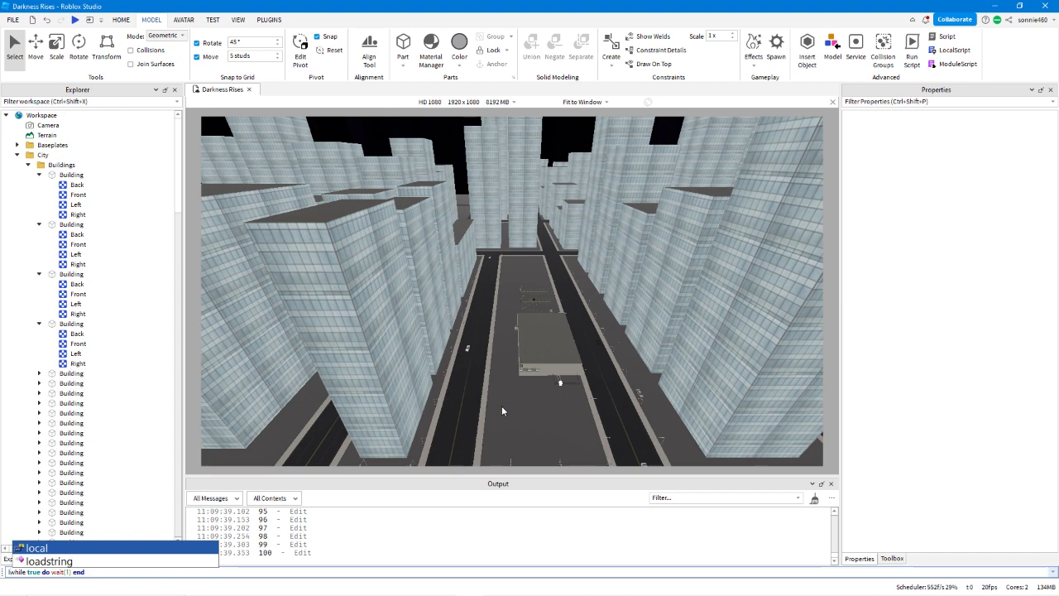
pyautogui.press('Right')
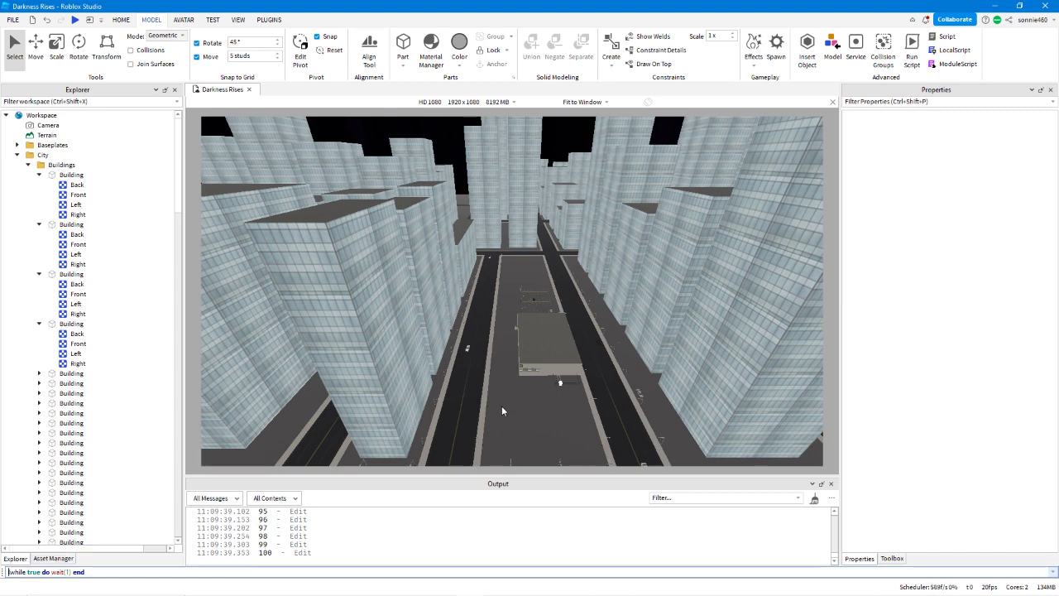
pyautogui.press('BackSpace')
# Run the command while true do wait(1) end.
pyautogui.press('End')
pyautogui.press('Return')
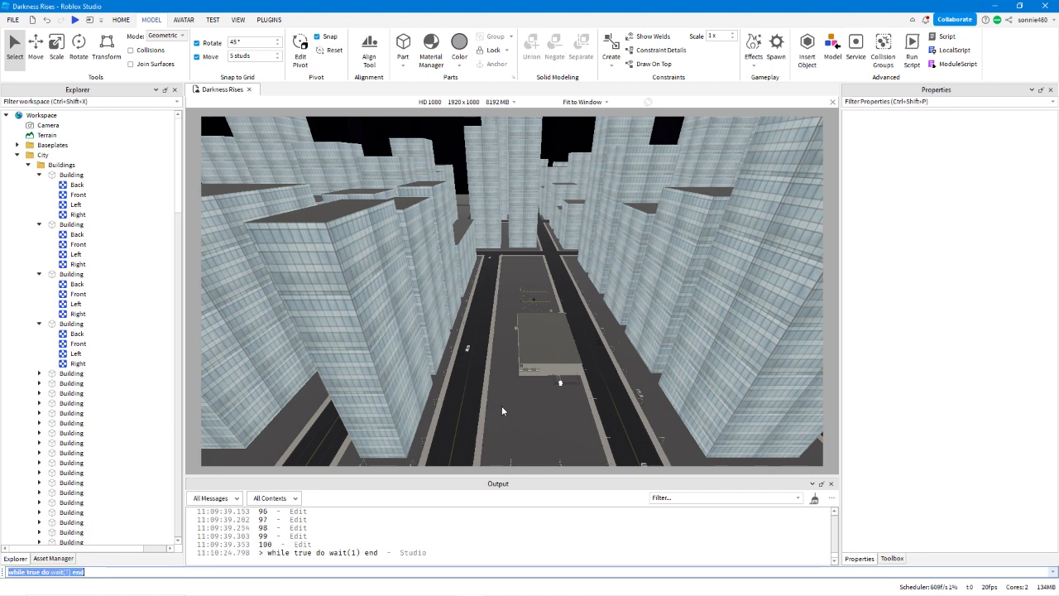
# Add print("print") after wait(1) inside the while true loop, keep the closing end, and run the command.
pyautogui.press('Left')
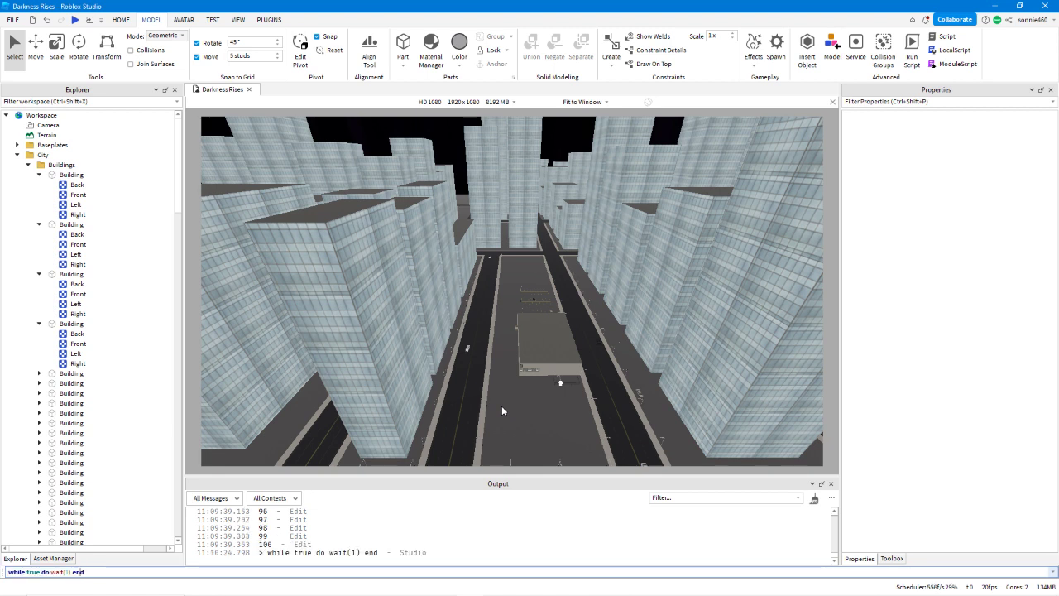
pyautogui.write('print()')
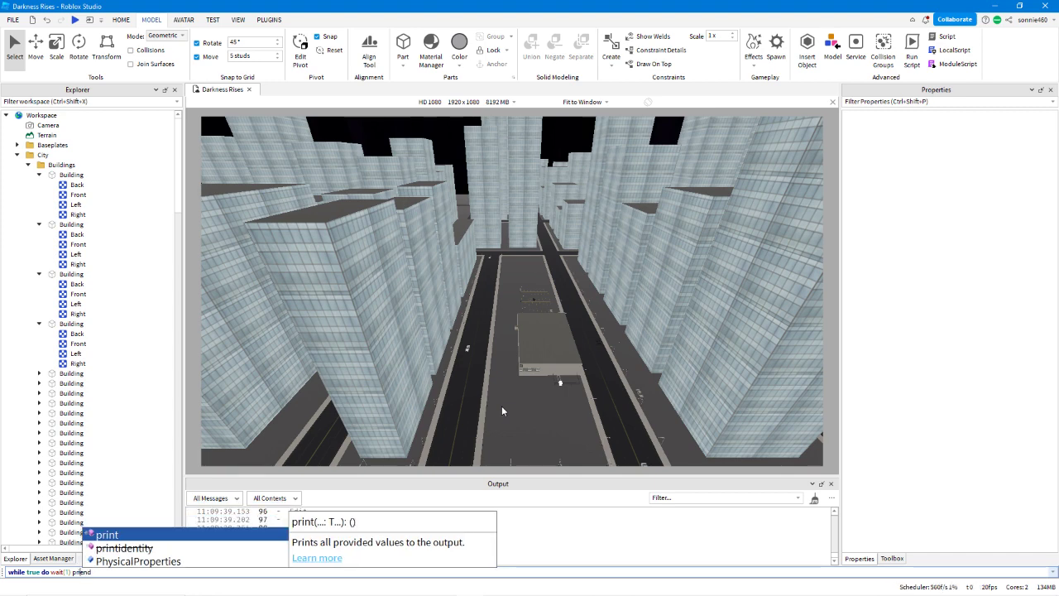
pyautogui.press('Tab')
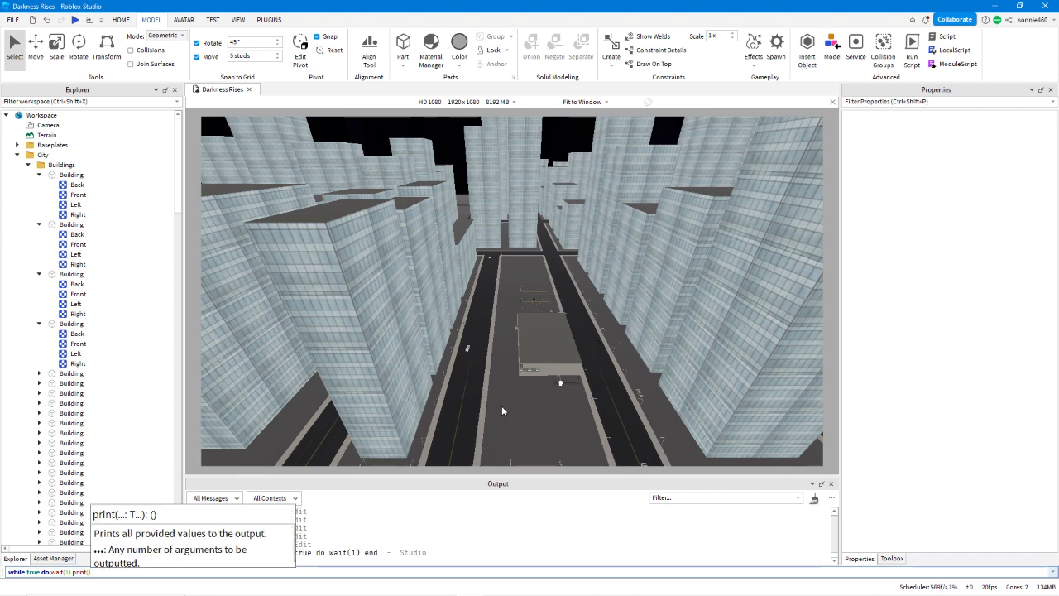
pyautogui.write('"')
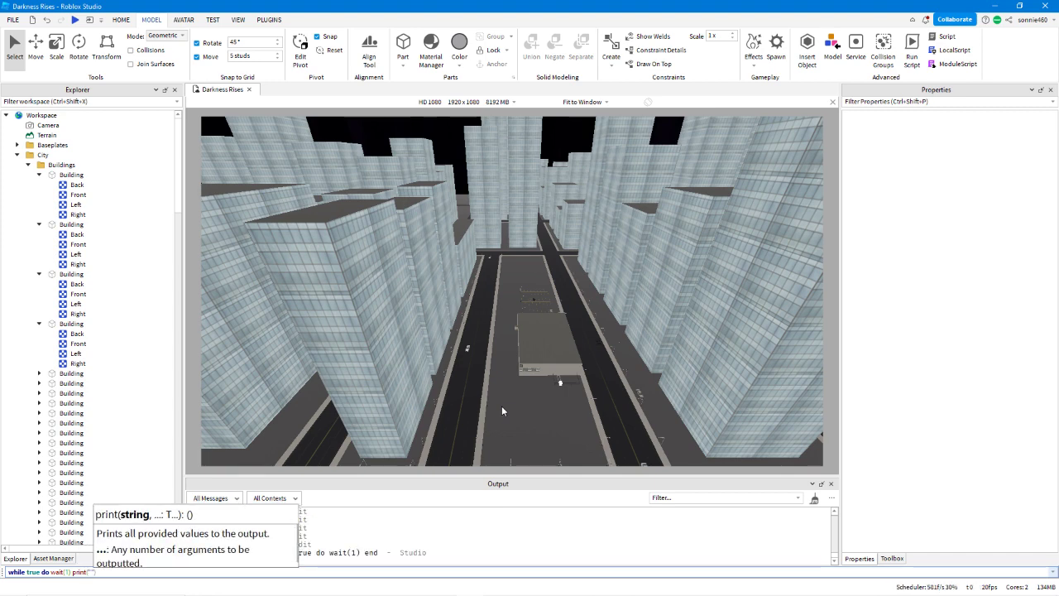
pyautogui.write('print")')
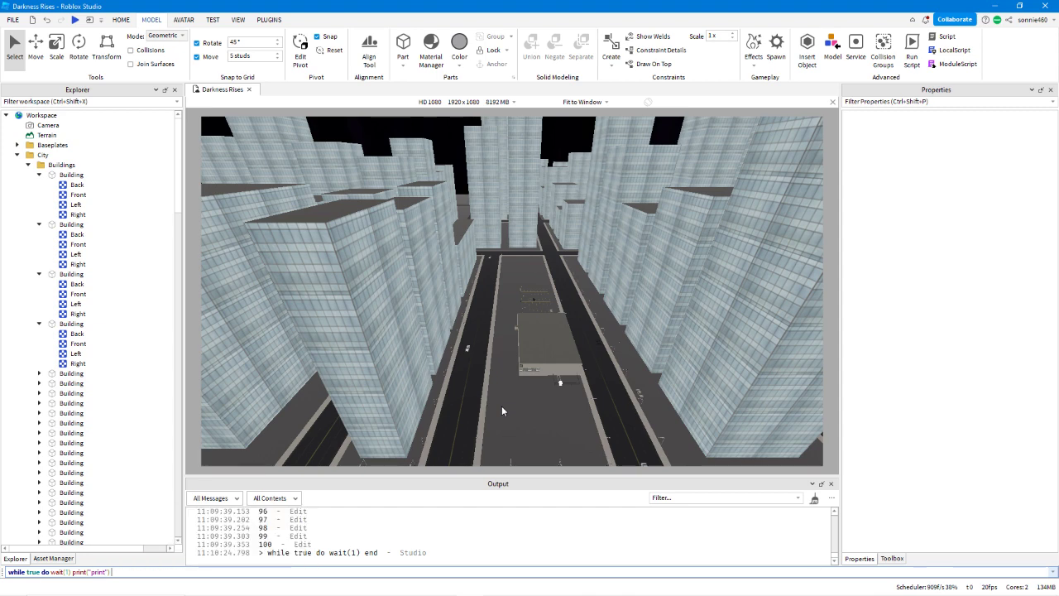
pyautogui.write(' end')
pyautogui.press('Return')
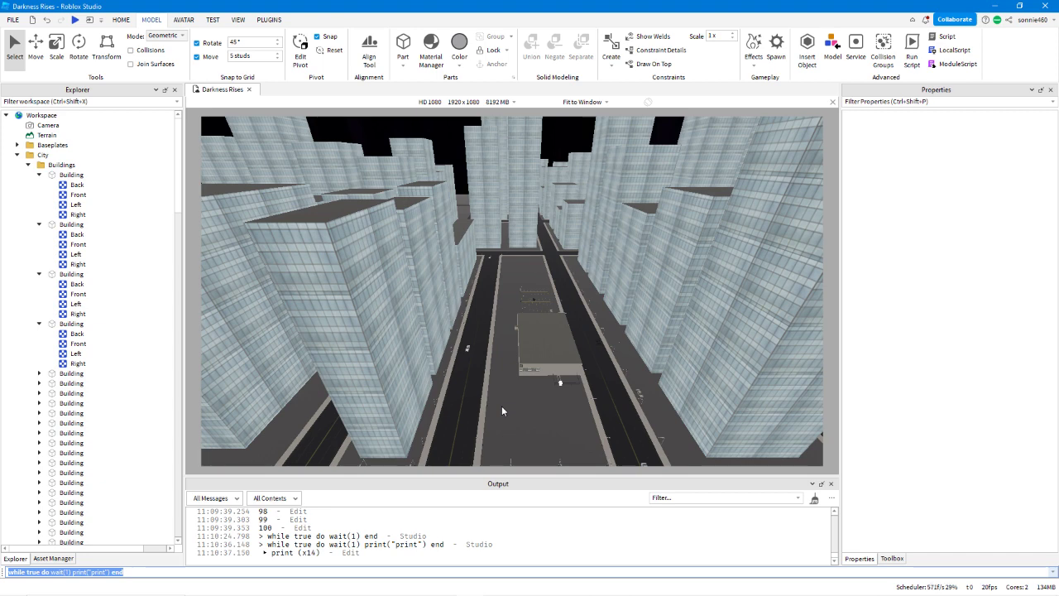
pyautogui.click(471, 384)
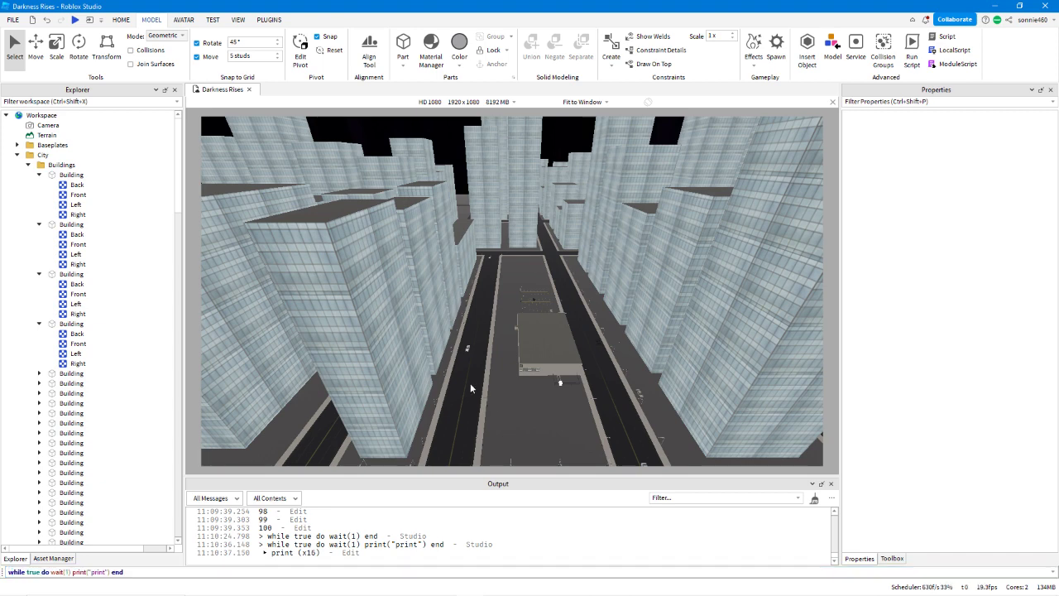